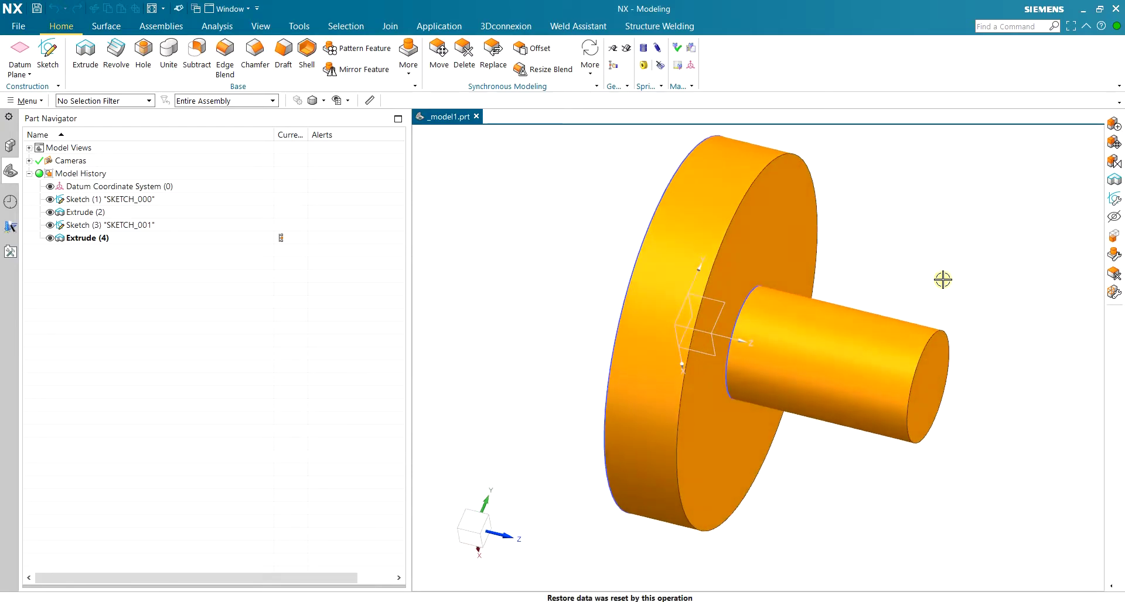
Step: Inspect the hub and shaft model from its shaft side and from the open bore at the back
{"action": "mouse_move", "coordinate": [1020, 326]}
{"action": "middle_mouse_down"}
{"action": "mouse_move", "coordinate": [970, 324]}
{"action": "mouse_move", "coordinate": [1005, 329]}
{"action": "mouse_move", "coordinate": [1004, 344]}
{"action": "mouse_move", "coordinate": [1007, 332]}
{"action": "middle_mouse_up"}
{"action": "middle_click_drag", "start_coordinate": [950, 241], "coordinate": [924, 224]}
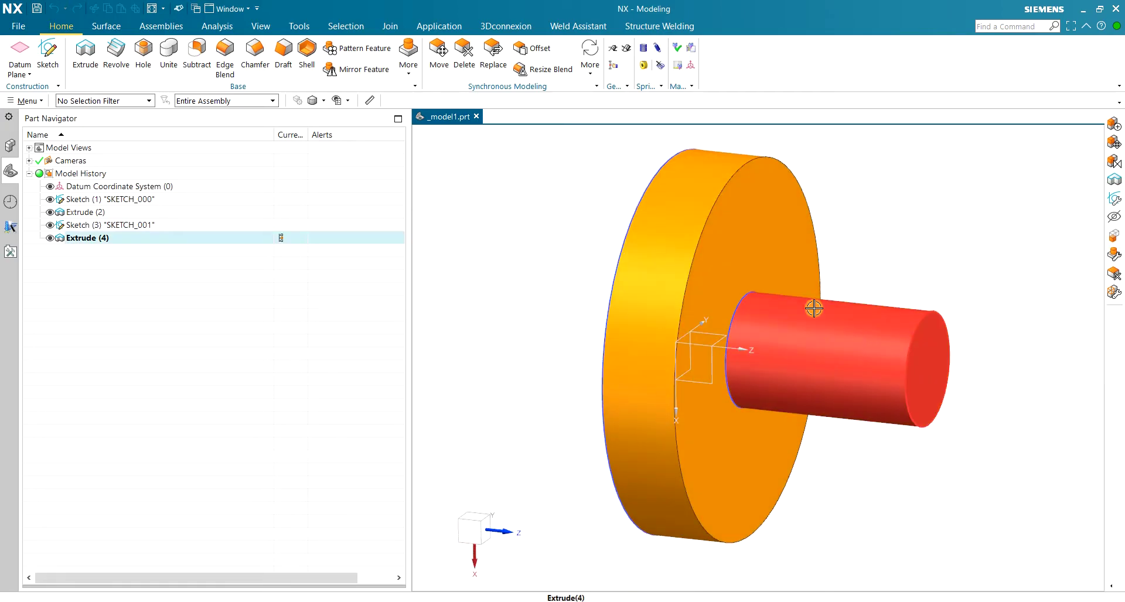
{"action": "middle_click_drag", "start_coordinate": [985, 256], "coordinate": [967, 261]}
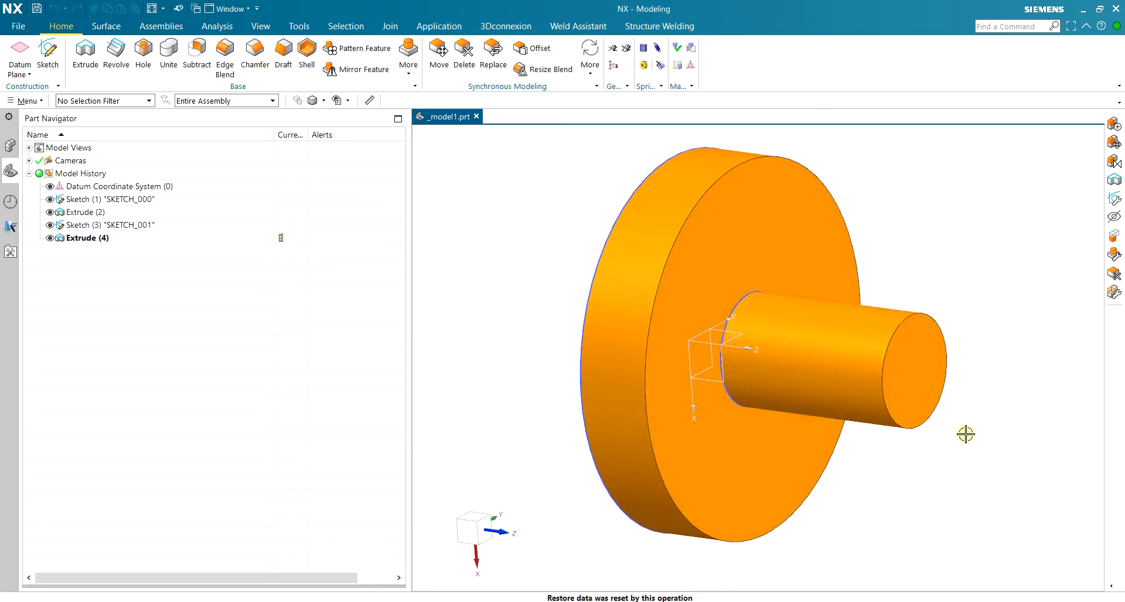
{"action": "middle_click_drag", "start_coordinate": [743, 420], "coordinate": [723, 410]}
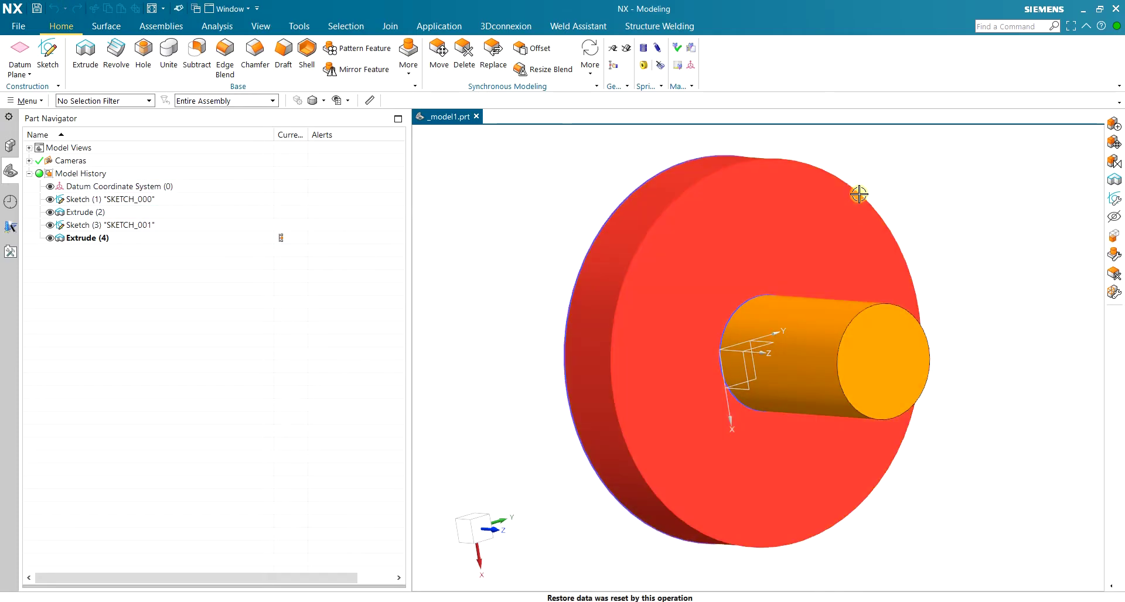
{"action": "middle_click_drag", "start_coordinate": [876, 196], "coordinate": [944, 226]}
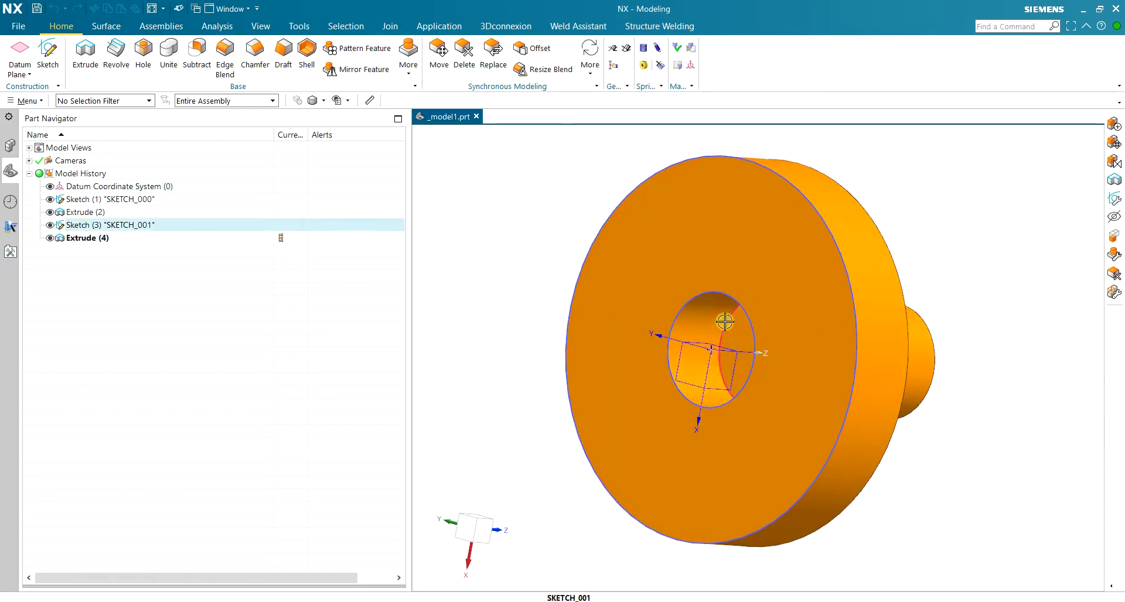
{"action": "middle_click_drag", "start_coordinate": [1005, 293], "coordinate": [933, 255]}
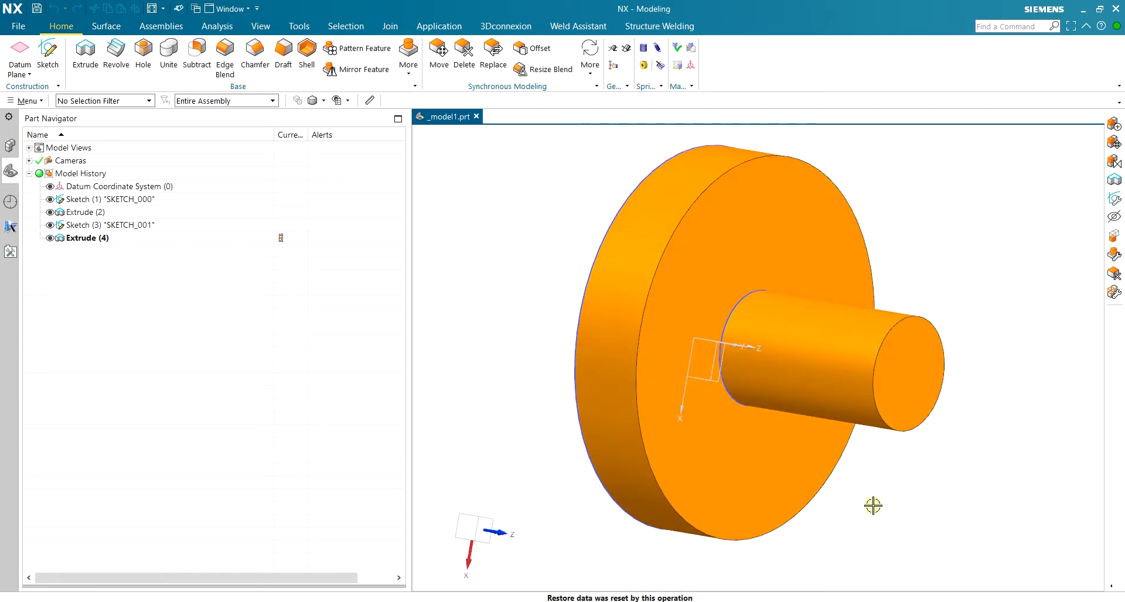
Step: Switch to PowerPoint to review the interference fit hand calculation, then go to the AmesWeb interference fit calculator in the browser
{"action": "key", "text": "alt+Tab"}
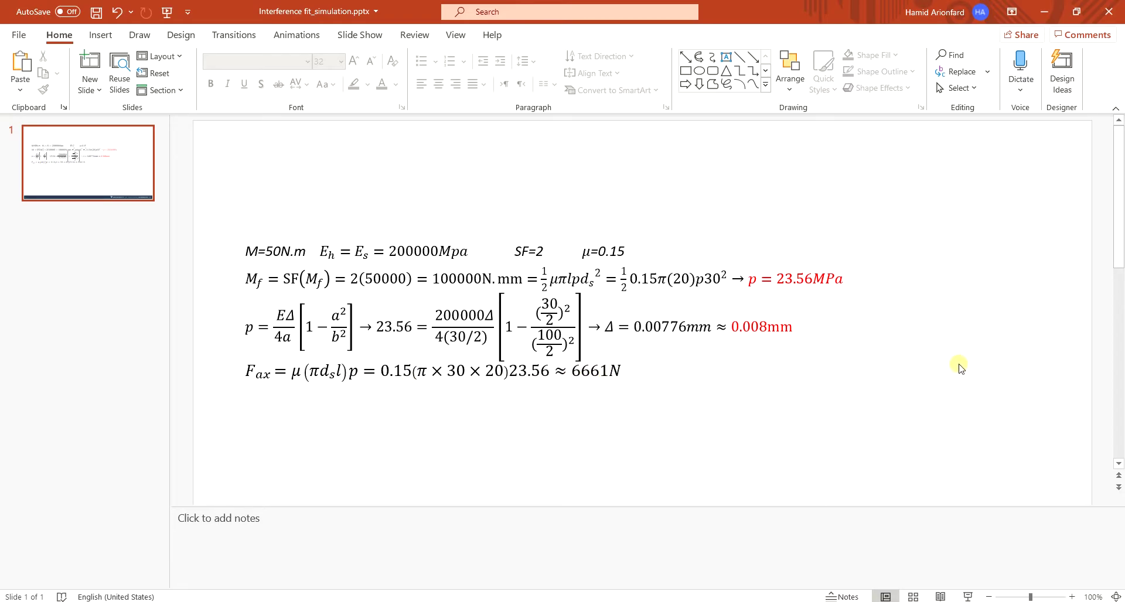
{"action": "left_click", "coordinate": [933, 347]}
{"action": "key", "text": "alt+Tab"}
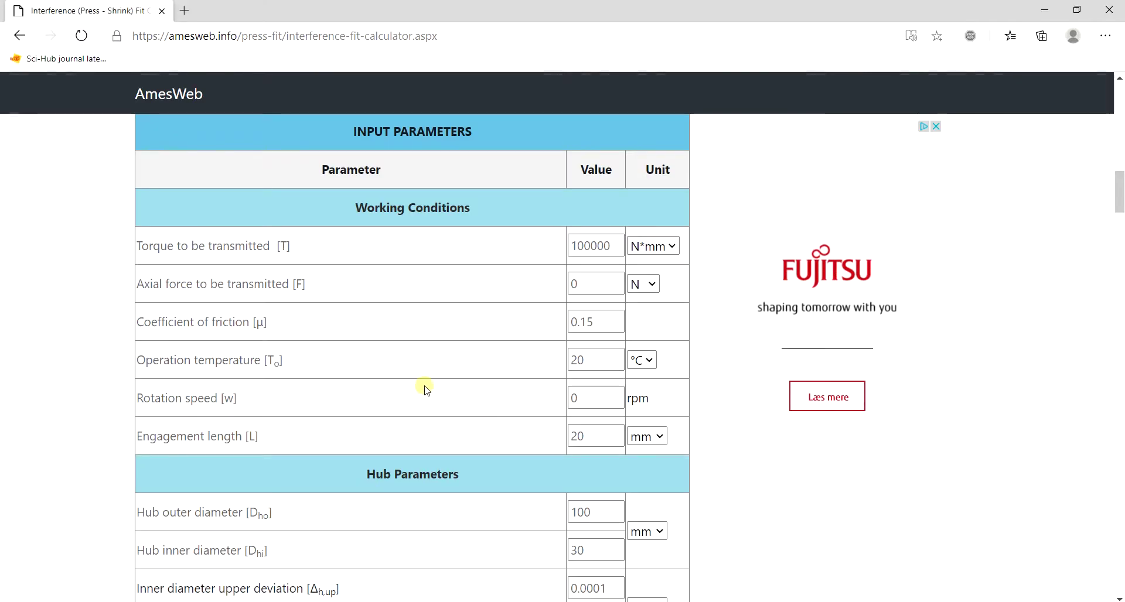
Step: Review the calculator's working conditions, checking the torque to be transmitted, the coefficient of friction and the engagement length
{"action": "scroll", "coordinate": [432, 359], "scroll_direction": "up", "scroll_amount": 3}
{"action": "scroll", "coordinate": [433, 363], "scroll_direction": "up", "scroll_amount": 9}
{"action": "scroll", "coordinate": [530, 341], "scroll_direction": "down", "scroll_amount": 3}
{"action": "scroll", "coordinate": [530, 340], "scroll_direction": "down", "scroll_amount": 7}
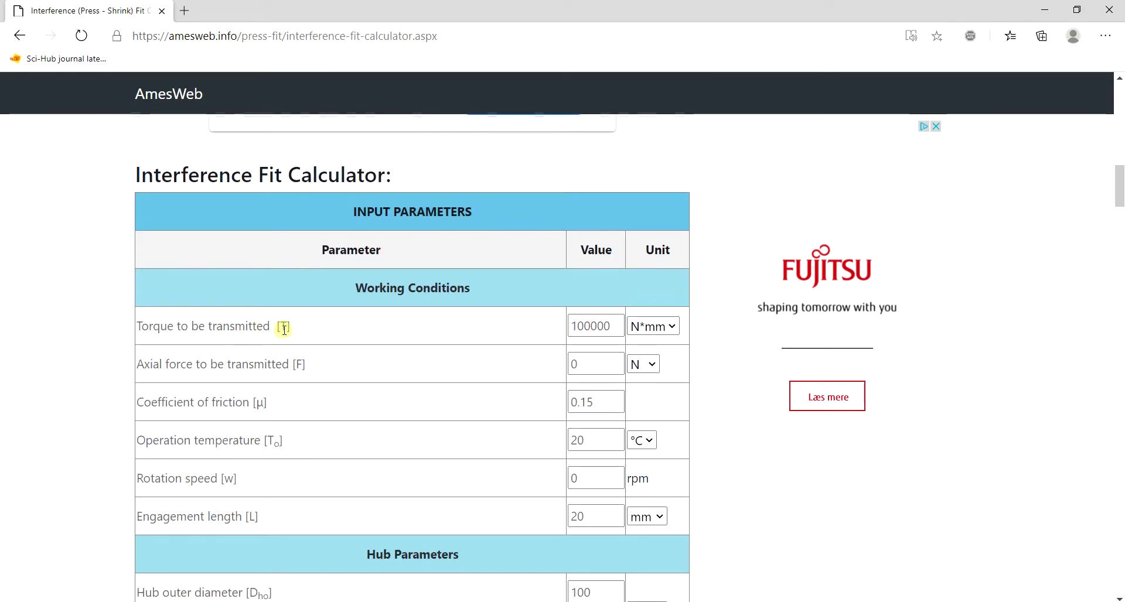
{"action": "scroll", "coordinate": [480, 358], "scroll_direction": "down", "scroll_amount": 4}
{"action": "scroll", "coordinate": [463, 361], "scroll_direction": "up", "scroll_amount": 4}
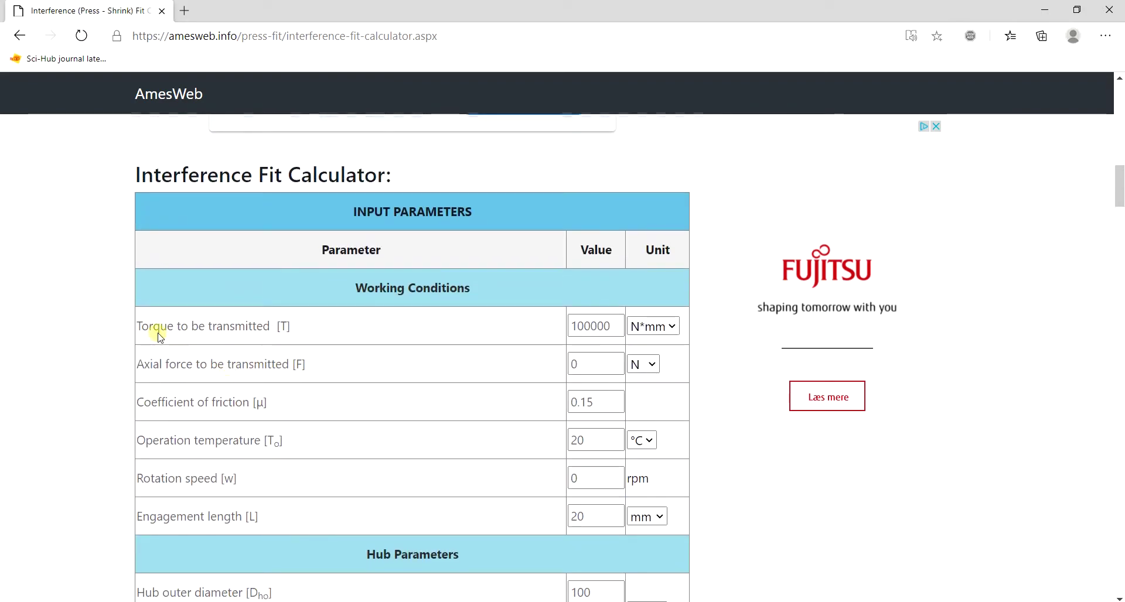
{"action": "left_click", "coordinate": [592, 325]}
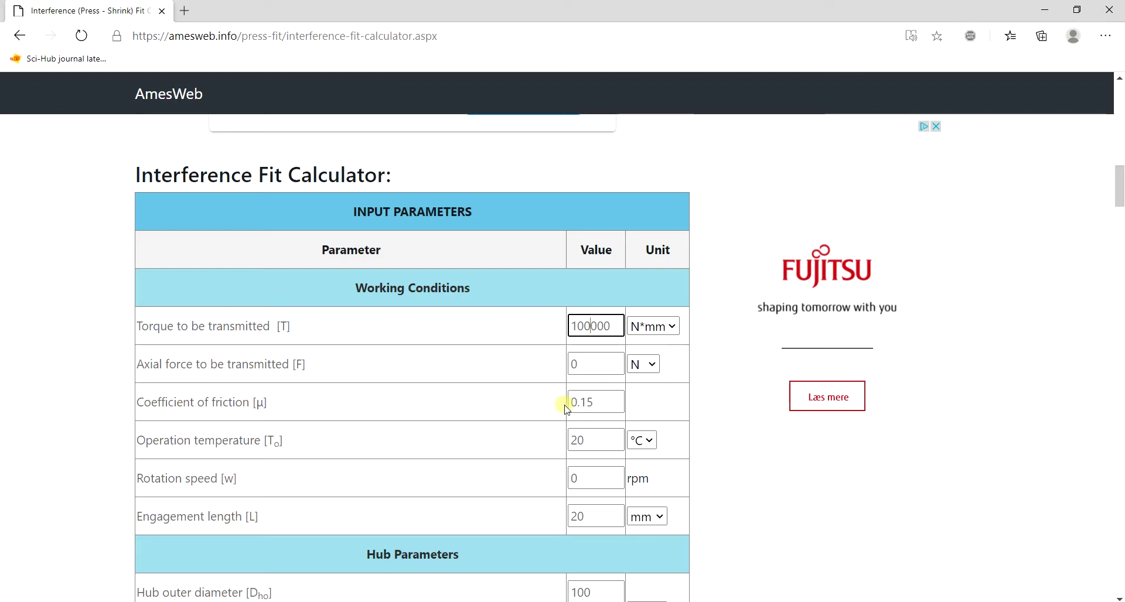
{"action": "double_click", "coordinate": [586, 402]}
{"action": "scroll", "coordinate": [483, 404], "scroll_direction": "down", "scroll_amount": 1}
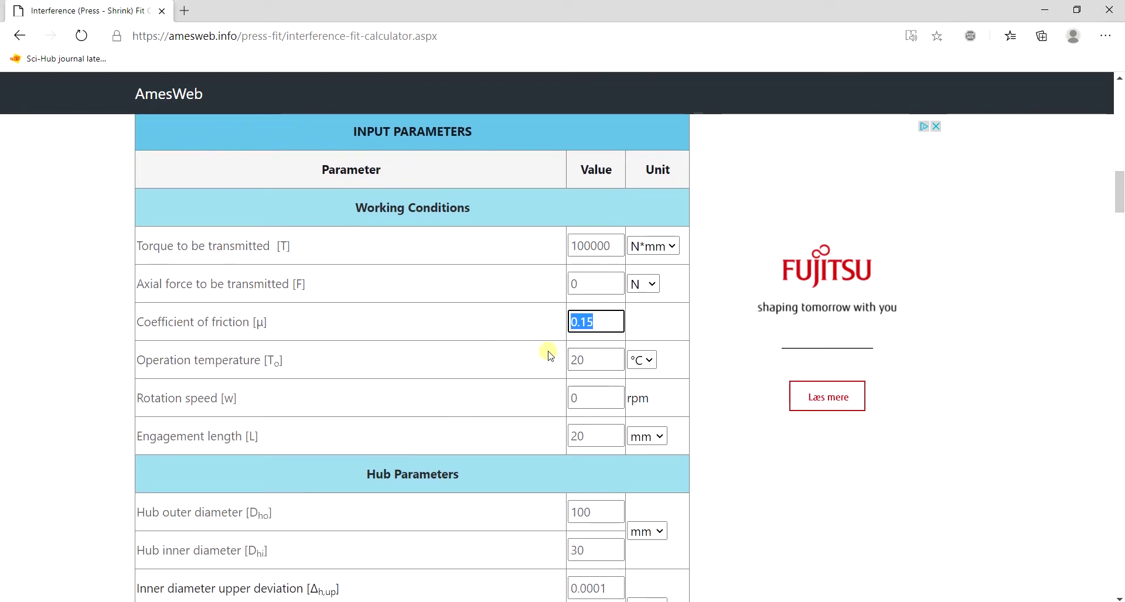
{"action": "left_click", "coordinate": [240, 444]}
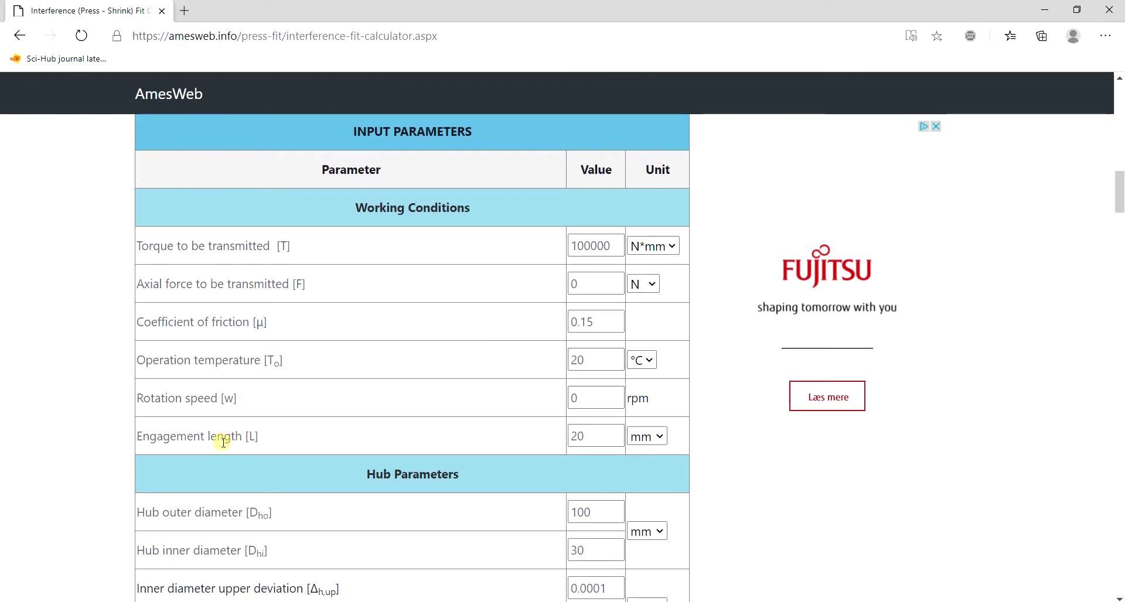
Step: Check the engagement length entry against the contact between hub bore and shaft in the NX model
{"action": "double_click", "coordinate": [601, 436]}
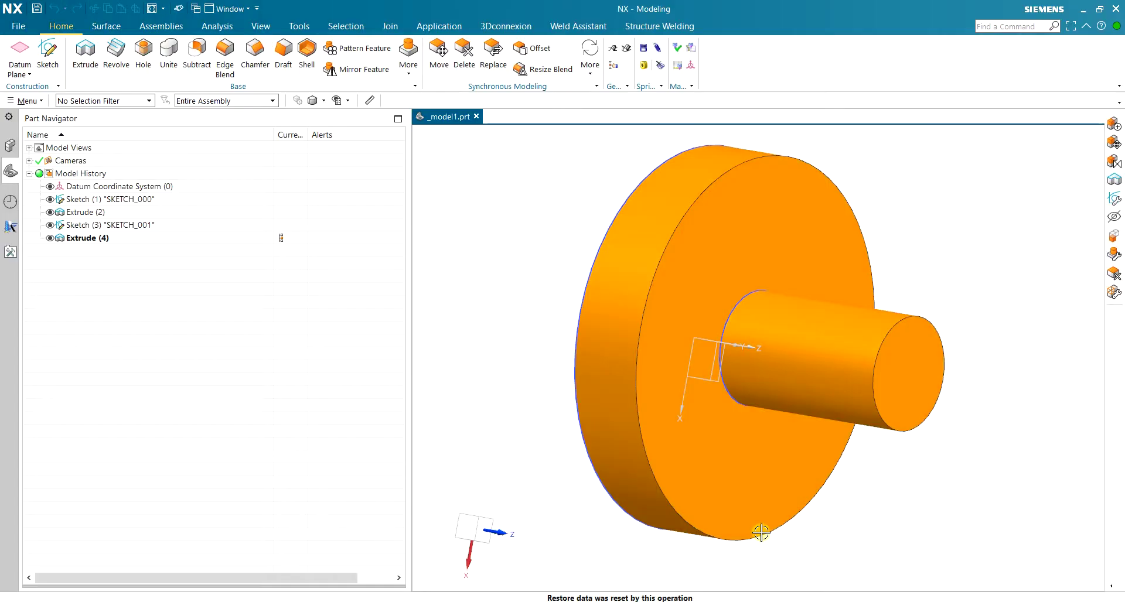
{"action": "middle_click_drag", "start_coordinate": [761, 532], "coordinate": [804, 371]}
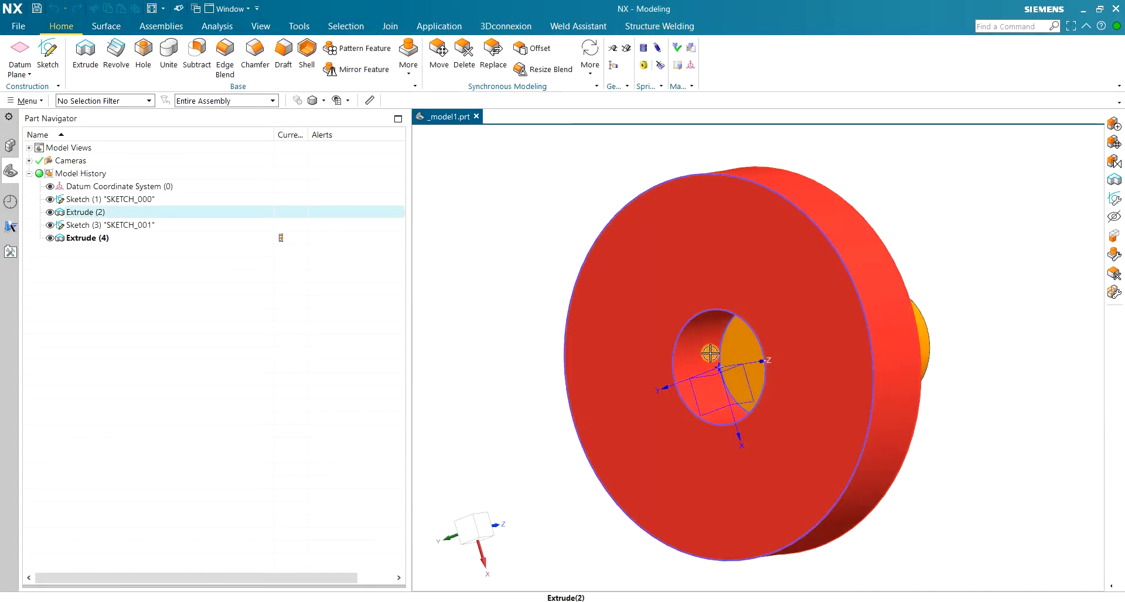
{"action": "scroll", "coordinate": [709, 354], "scroll_direction": "down", "scroll_amount": 3}
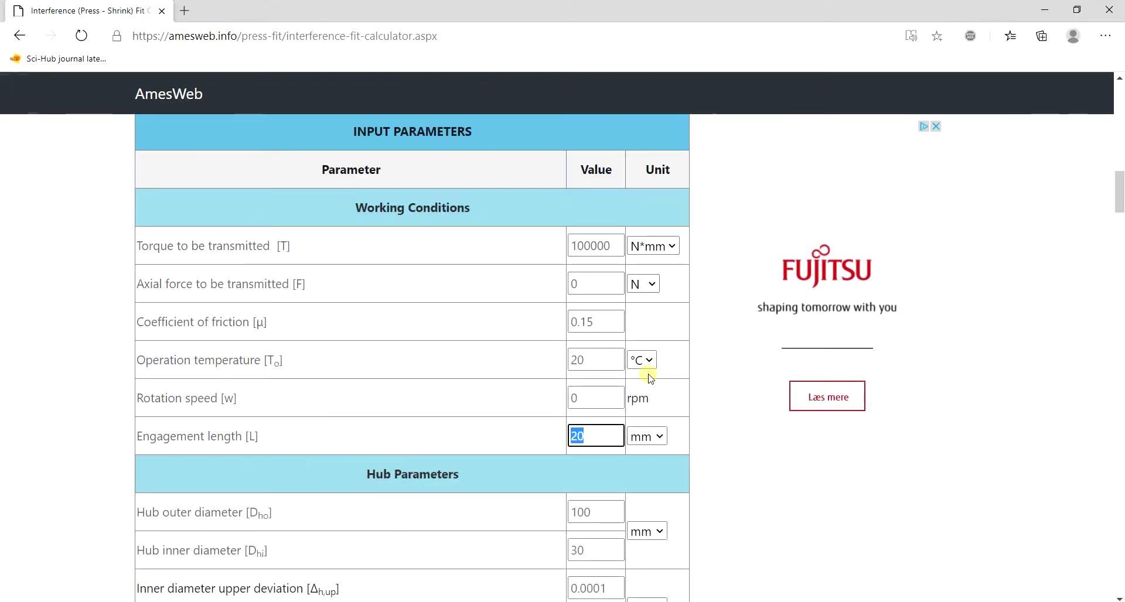
Step: Review the hub parameters in the AmesWeb calculator, covering outer and inner diameters, inner diameter deviations and material properties
{"action": "scroll", "coordinate": [651, 378], "scroll_direction": "down", "scroll_amount": 4}
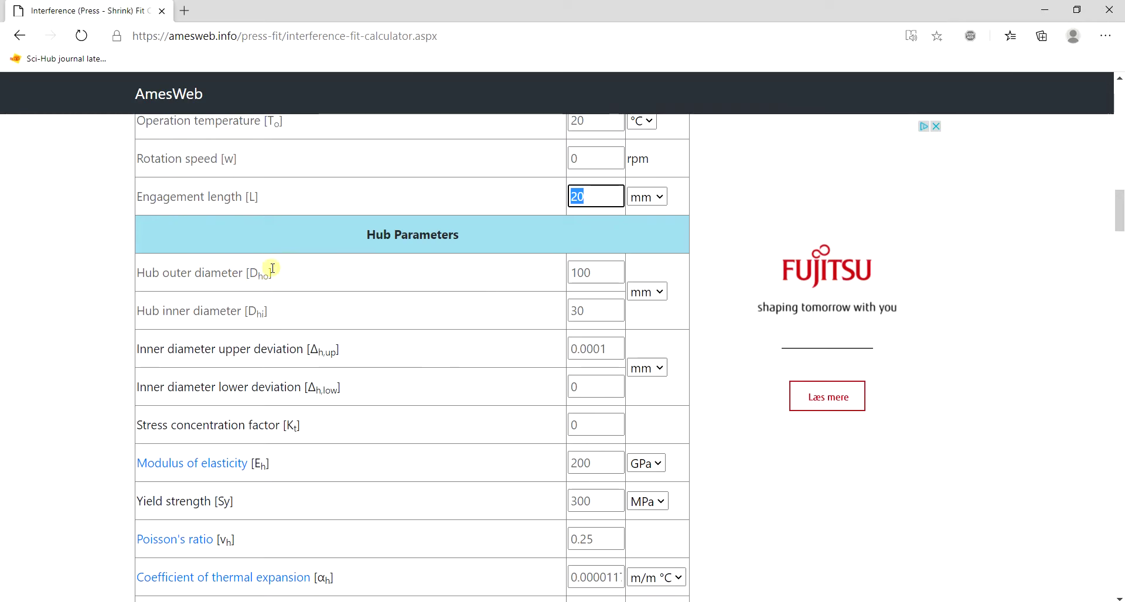
{"action": "left_click", "coordinate": [606, 271]}
{"action": "left_click", "coordinate": [597, 306]}
{"action": "double_click", "coordinate": [598, 306]}
{"action": "scroll", "coordinate": [337, 319], "scroll_direction": "down", "scroll_amount": 1}
{"action": "left_click", "coordinate": [183, 274]}
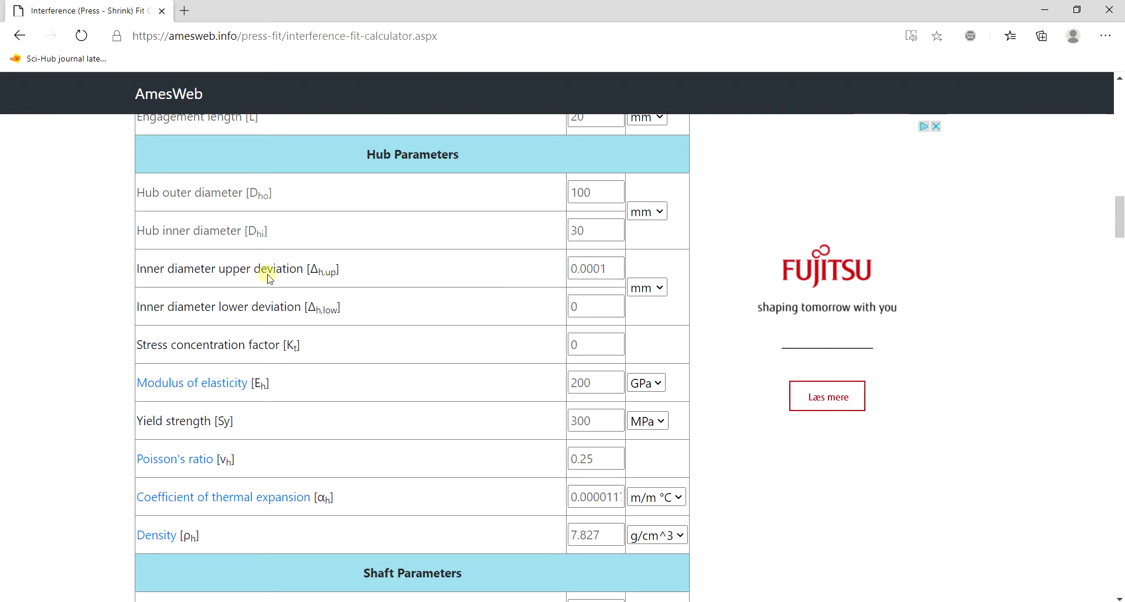
{"action": "scroll", "coordinate": [351, 300], "scroll_direction": "down", "scroll_amount": 3}
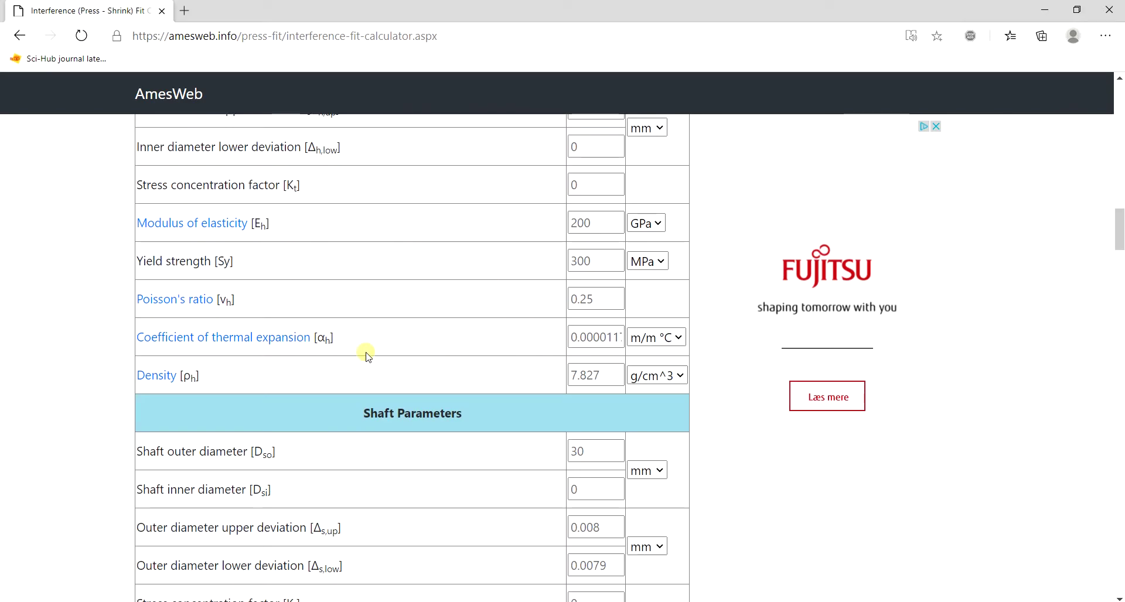
Step: Check the shaft diameters and outer diameter deviations in the calculator against the interference in the PowerPoint hand calculation
{"action": "scroll", "coordinate": [354, 359], "scroll_direction": "down", "scroll_amount": 3}
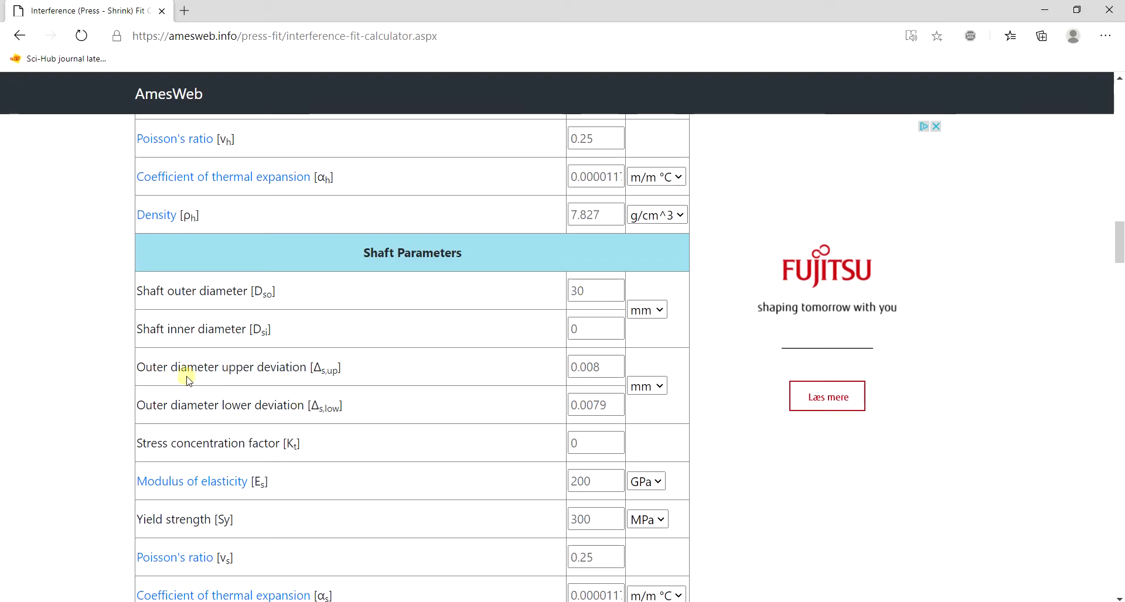
{"action": "left_click", "coordinate": [616, 373]}
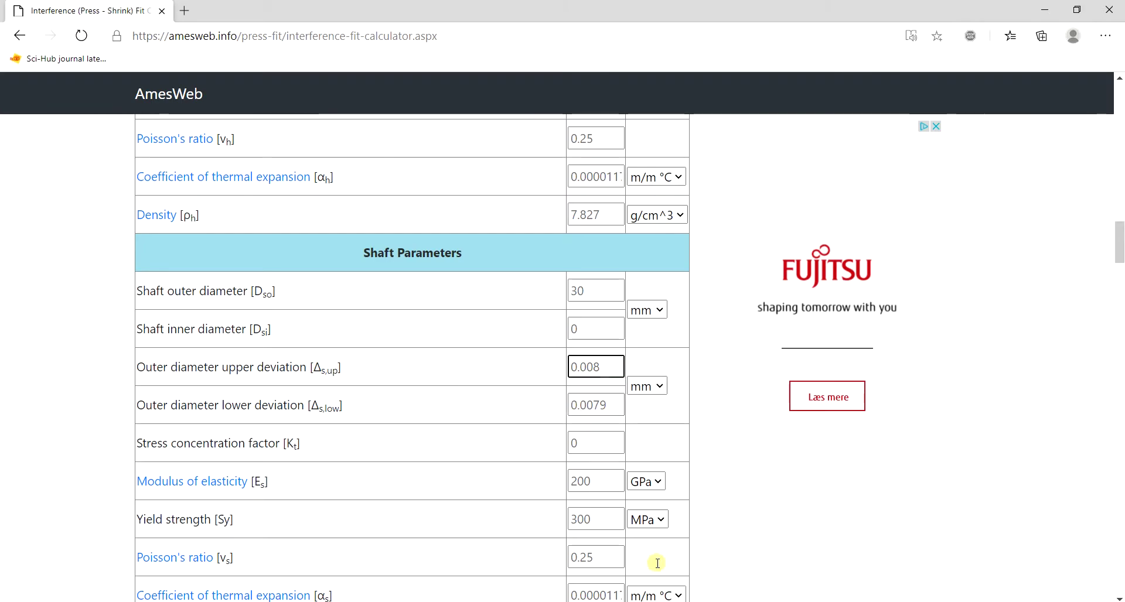
{"action": "key", "text": "alt+Tab"}
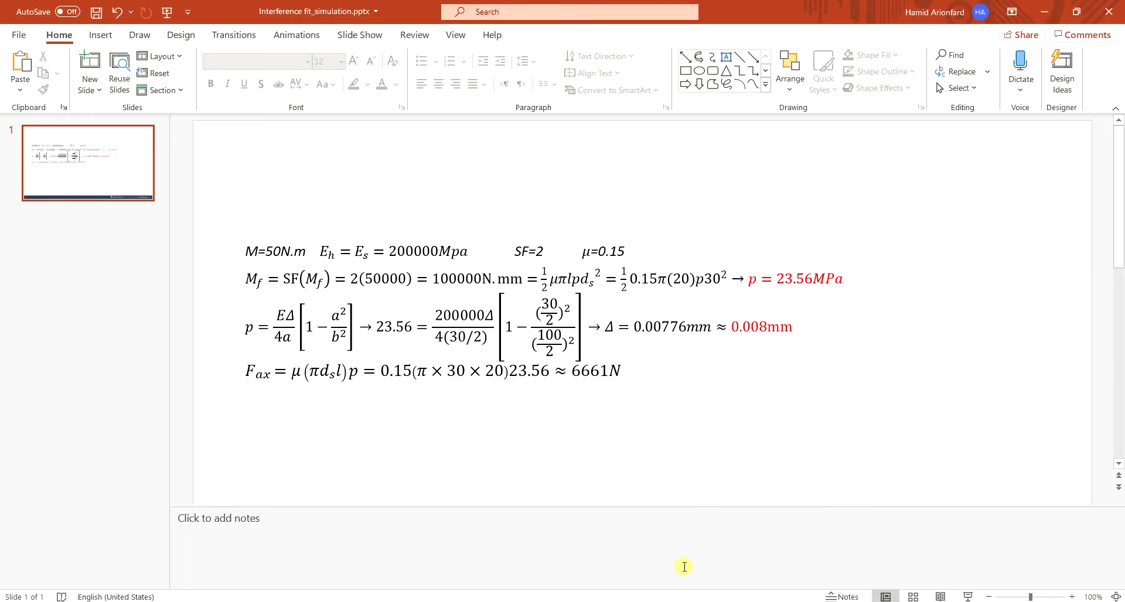
{"action": "key", "text": "alt+Tab"}
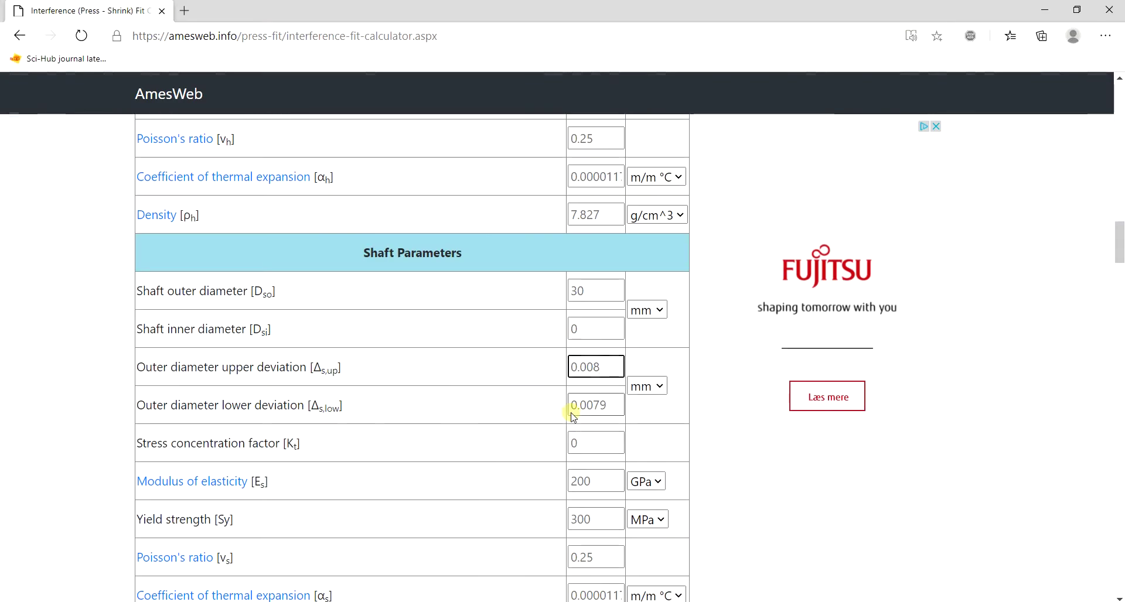
{"action": "scroll", "coordinate": [463, 380], "scroll_direction": "down", "scroll_amount": 1}
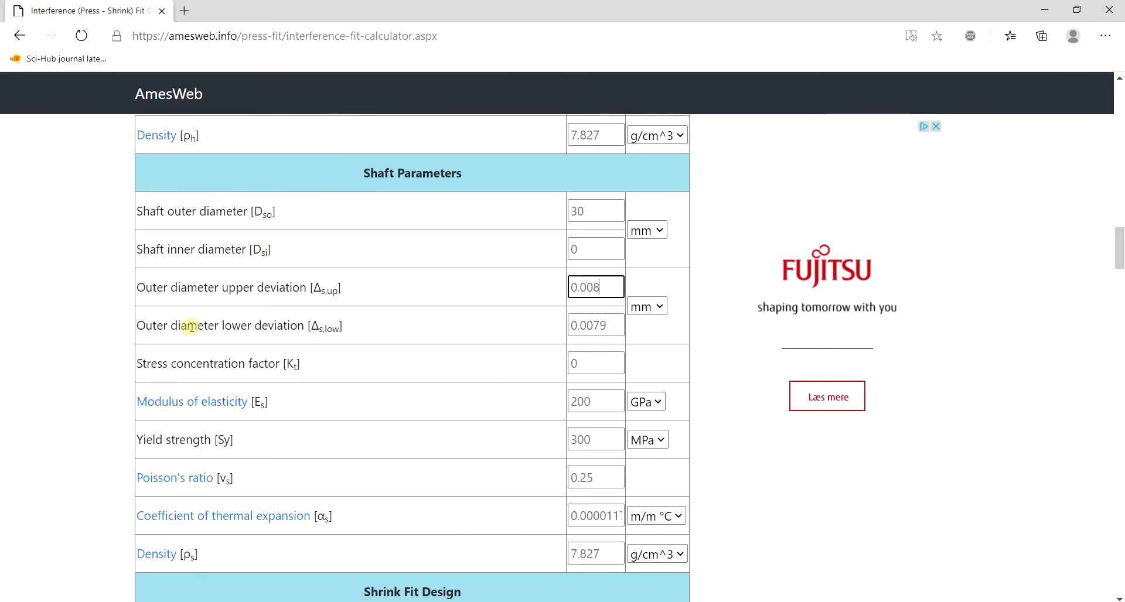
{"action": "left_click", "coordinate": [146, 326]}
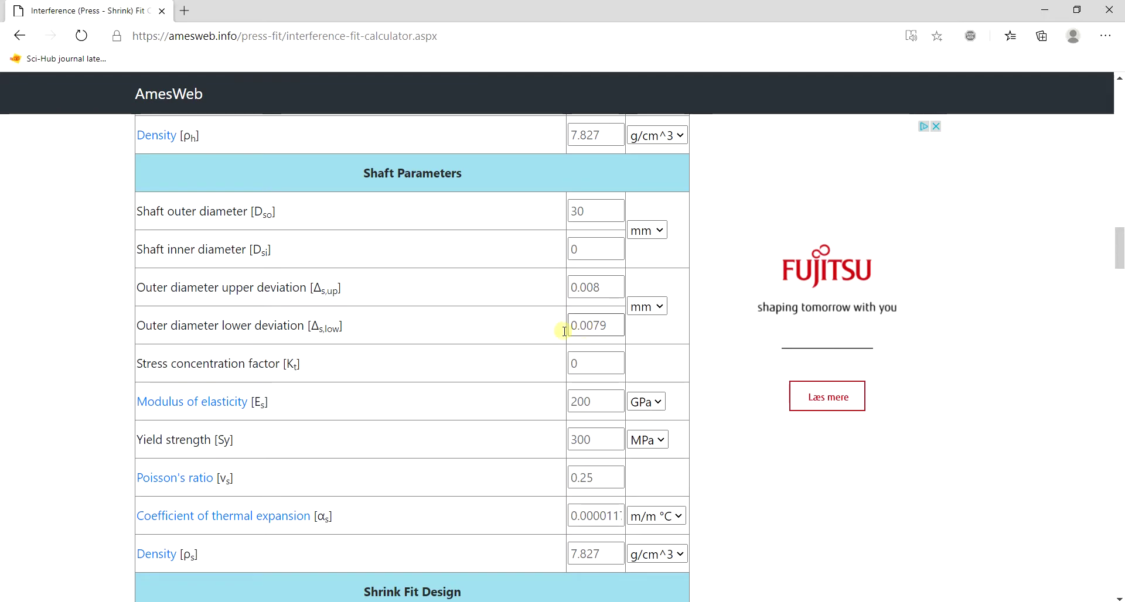
Step: Check the remaining shaft properties, shrink fit design and design factors, and calculate the interference fit
{"action": "scroll", "coordinate": [389, 339], "scroll_direction": "down", "scroll_amount": 1}
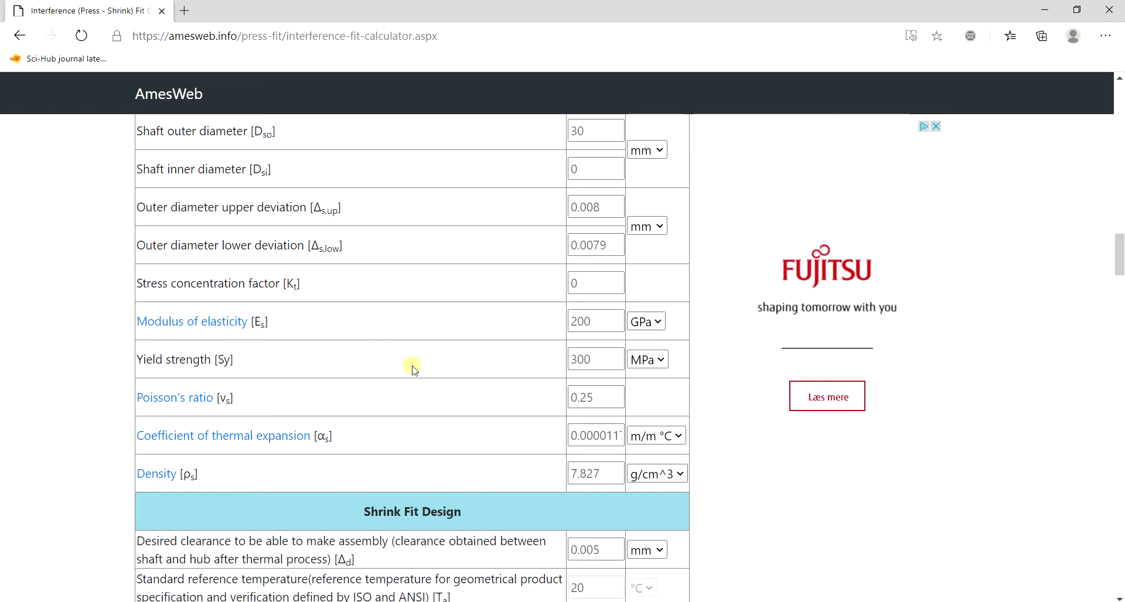
{"action": "scroll", "coordinate": [452, 385], "scroll_direction": "down", "scroll_amount": 3}
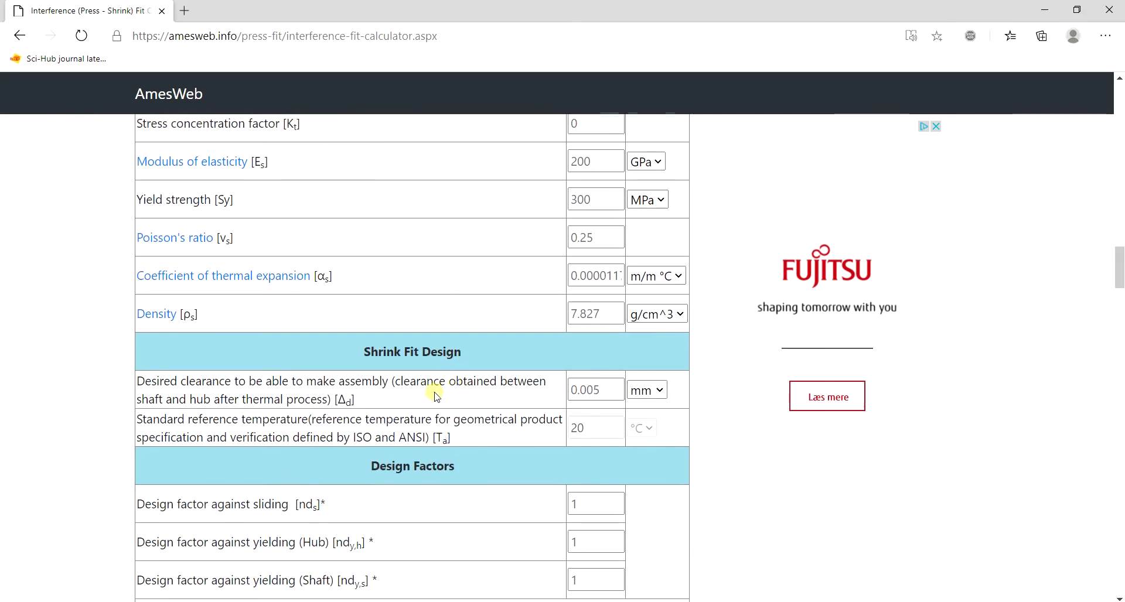
{"action": "scroll", "coordinate": [390, 378], "scroll_direction": "down", "scroll_amount": 2}
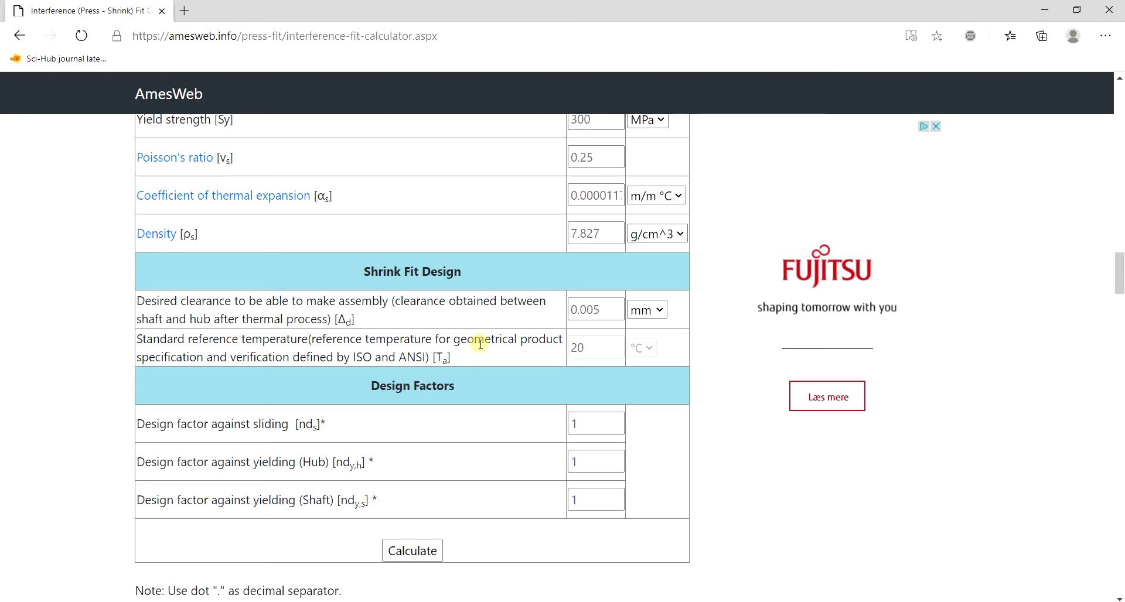
{"action": "scroll", "coordinate": [480, 344], "scroll_direction": "down", "scroll_amount": 3}
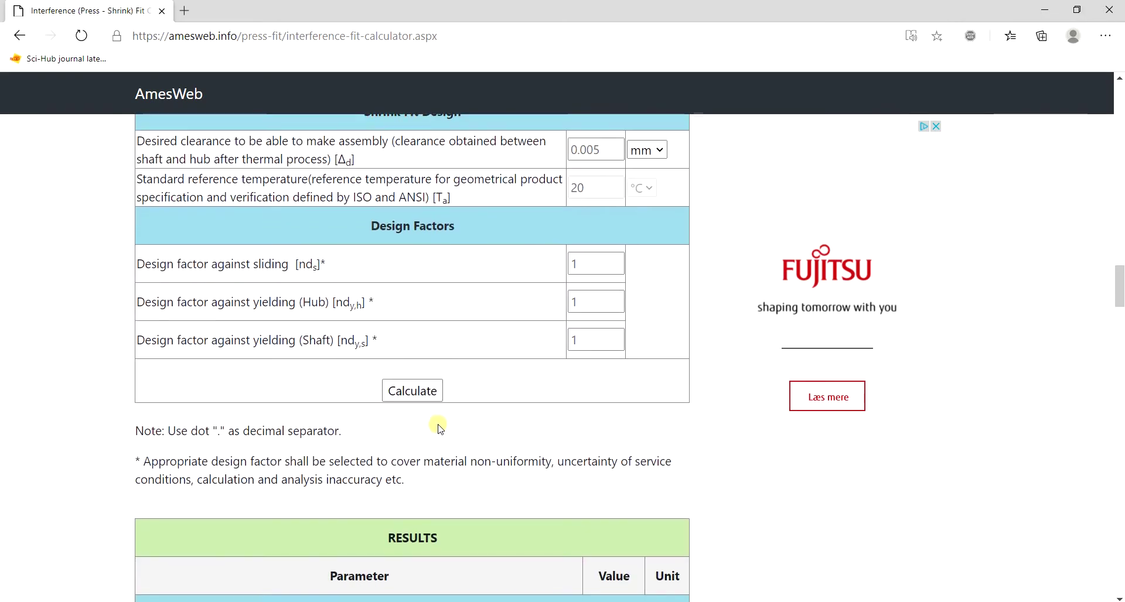
{"action": "left_click", "coordinate": [424, 391]}
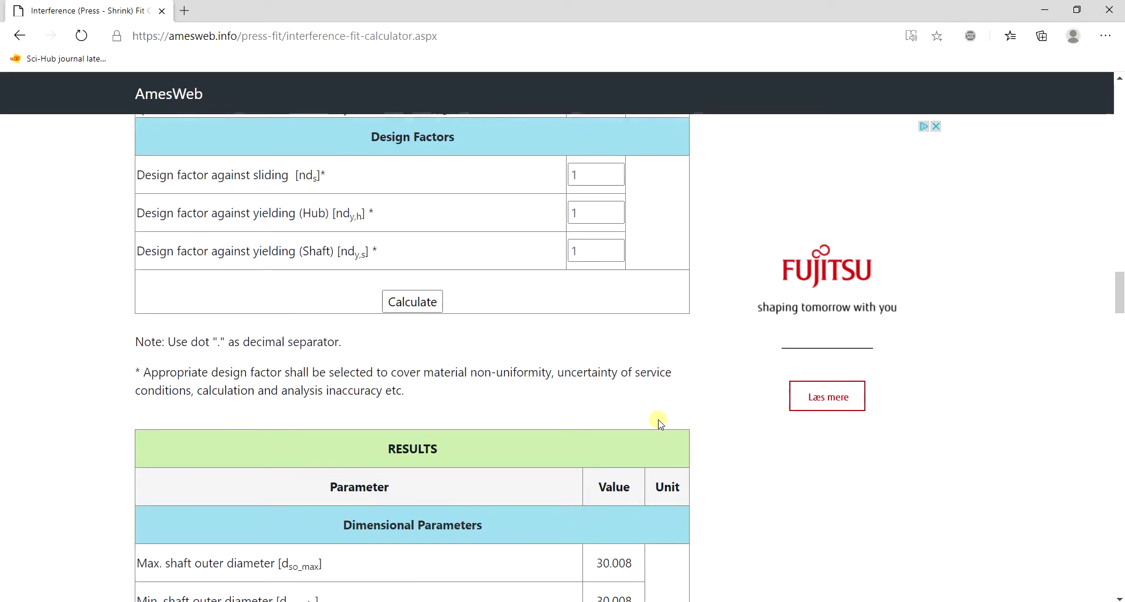
Step: Examine the results for the required and resultant interface pressures and the shaft cooling temperature for shrink fit assembly
{"action": "scroll", "coordinate": [661, 424], "scroll_direction": "down", "scroll_amount": 5}
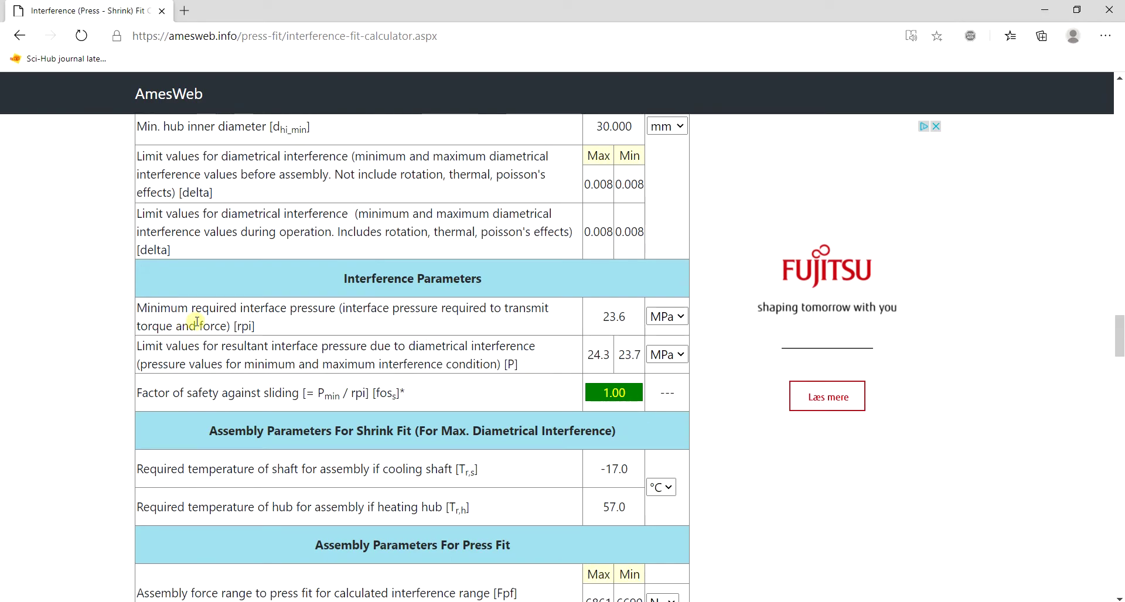
{"action": "double_click", "coordinate": [606, 317]}
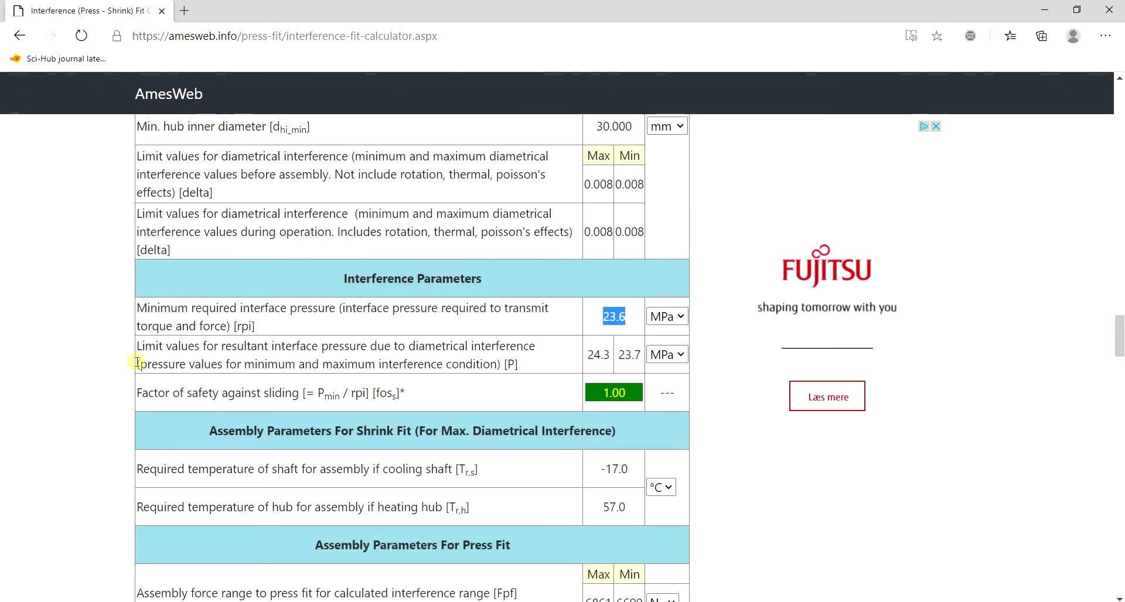
{"action": "left_click", "coordinate": [241, 355]}
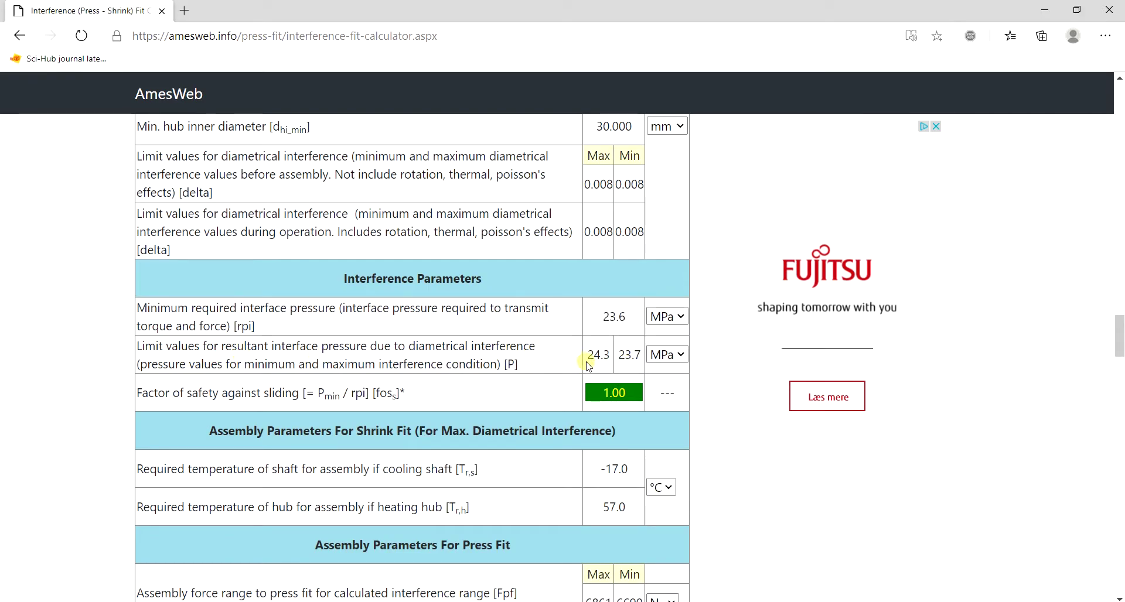
{"action": "scroll", "coordinate": [544, 358], "scroll_direction": "down", "scroll_amount": 1}
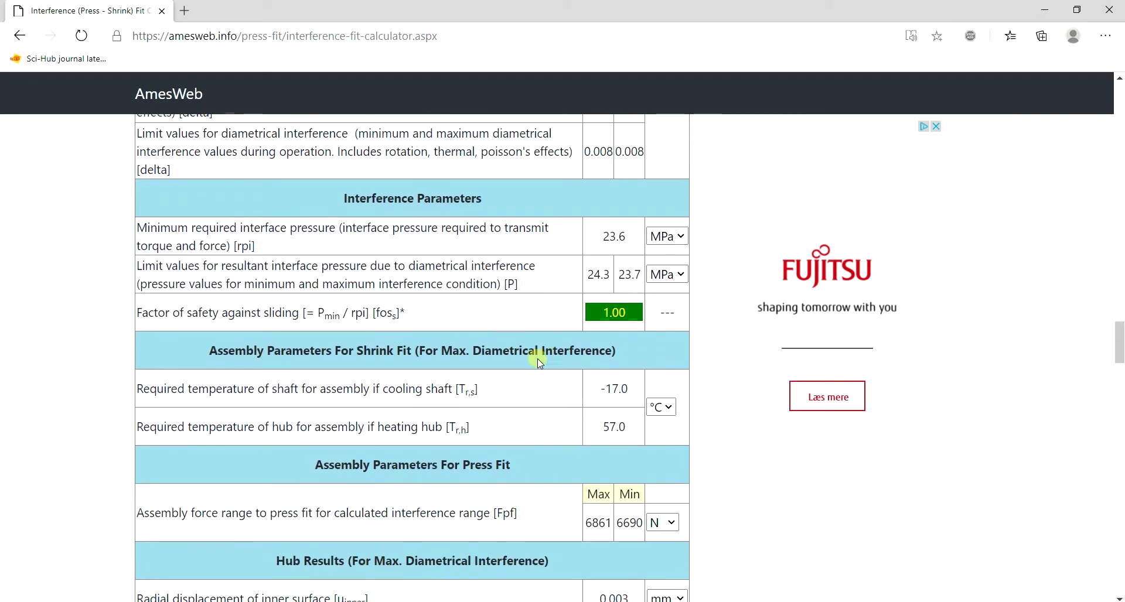
{"action": "left_click_drag", "start_coordinate": [140, 389], "coordinate": [493, 389]}
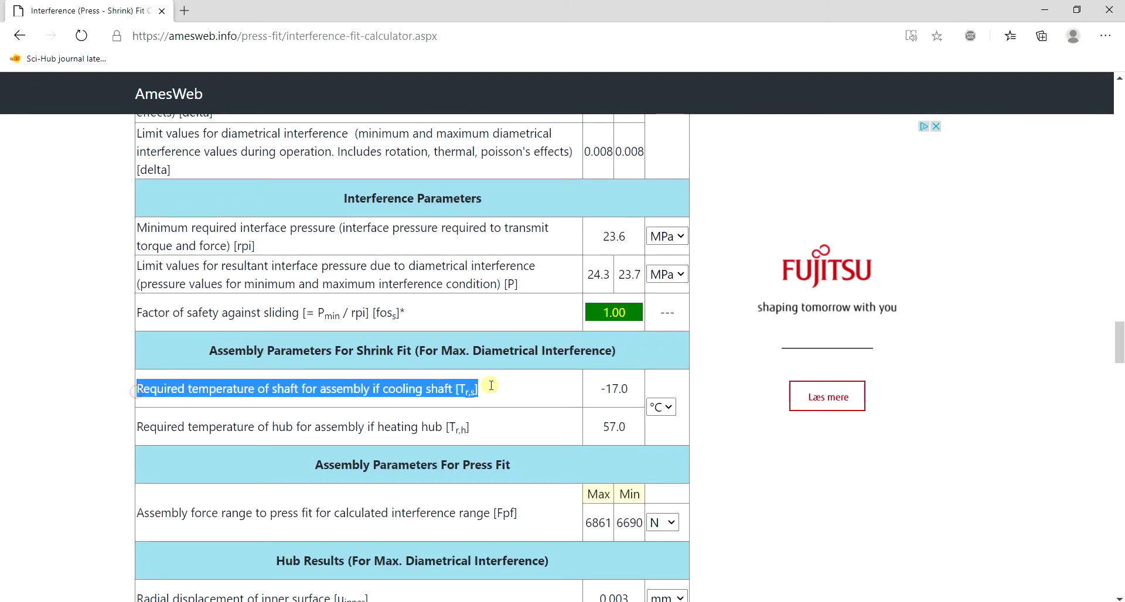
{"action": "left_click", "coordinate": [542, 405]}
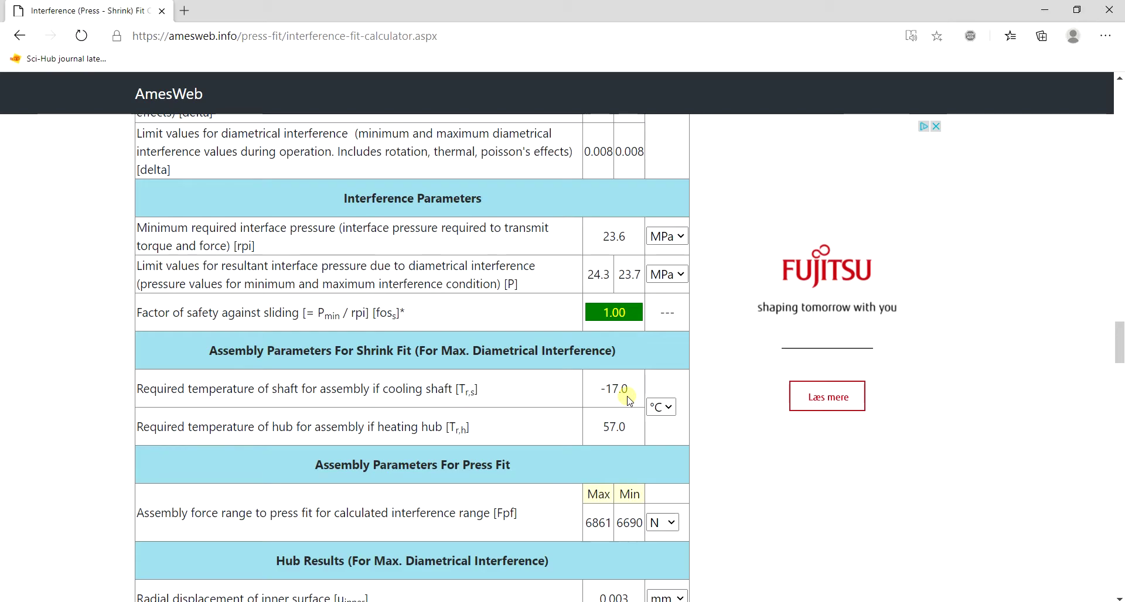
Step: Examine the required hub temperature for shrink fit assembly by heating the hub
{"action": "left_click_drag", "start_coordinate": [178, 431], "coordinate": [136, 428]}
{"action": "double_click", "coordinate": [603, 429]}
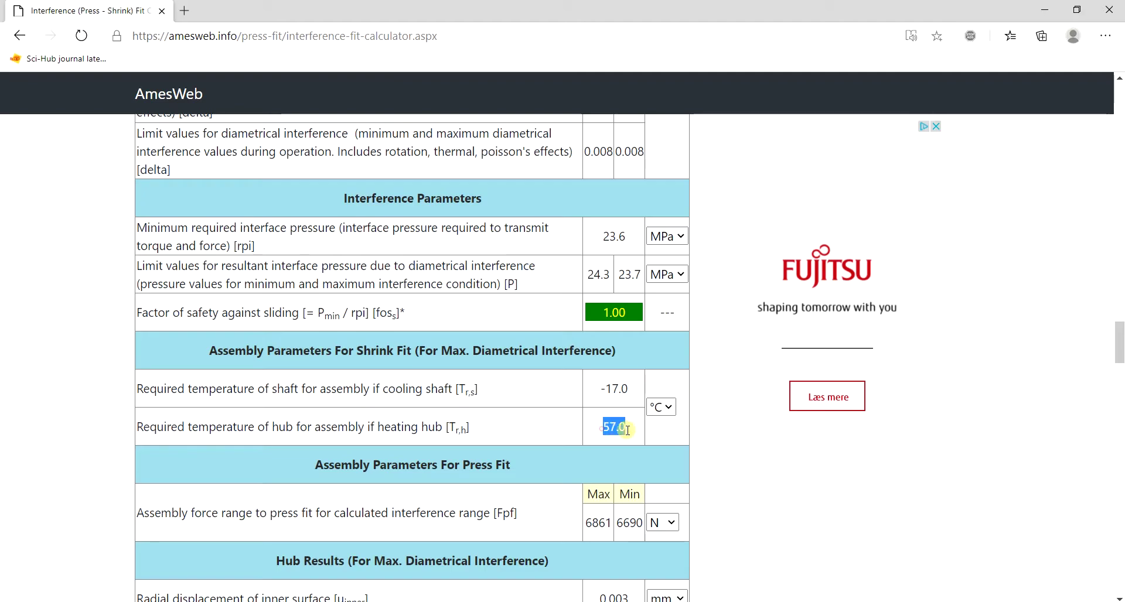
{"action": "left_click", "coordinate": [155, 425]}
{"action": "left_click_drag", "start_coordinate": [139, 428], "coordinate": [651, 445]}
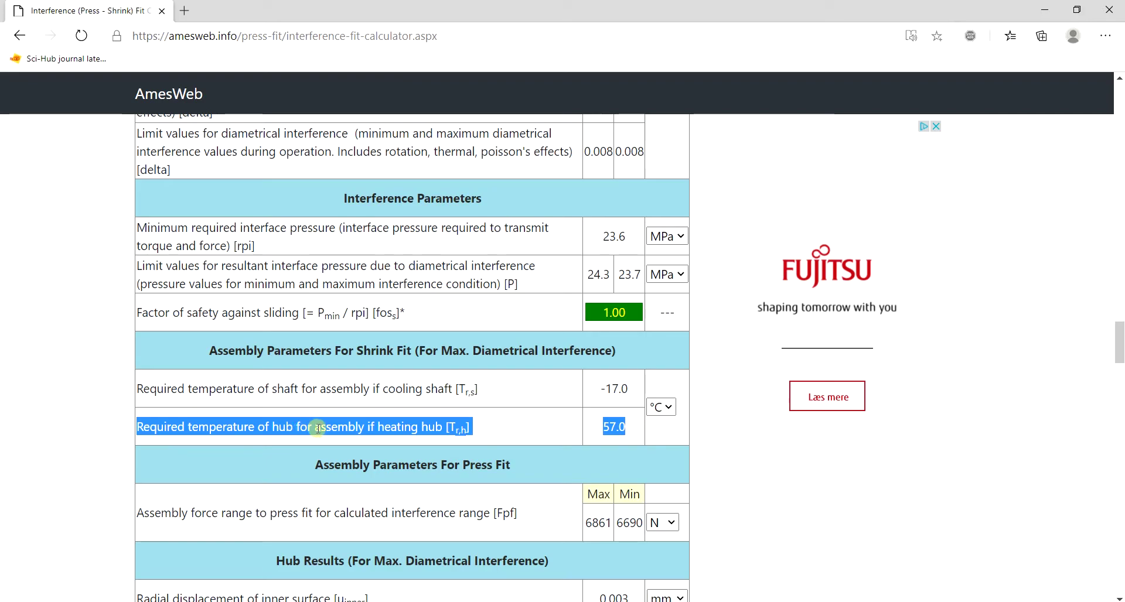
{"action": "left_click", "coordinate": [609, 429]}
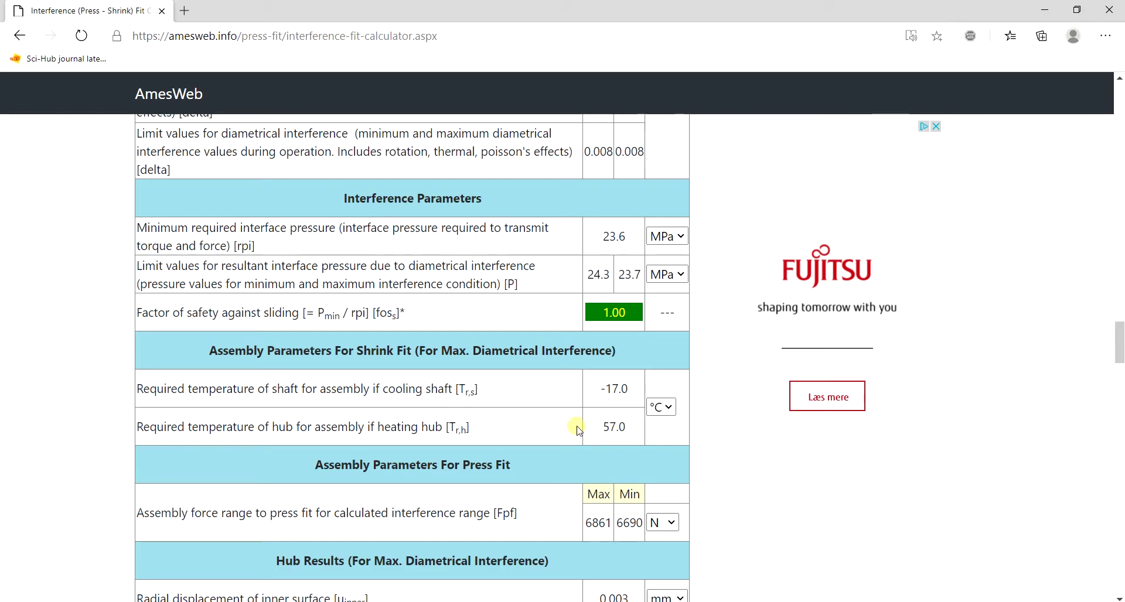
{"action": "left_click_drag", "start_coordinate": [141, 428], "coordinate": [486, 427]}
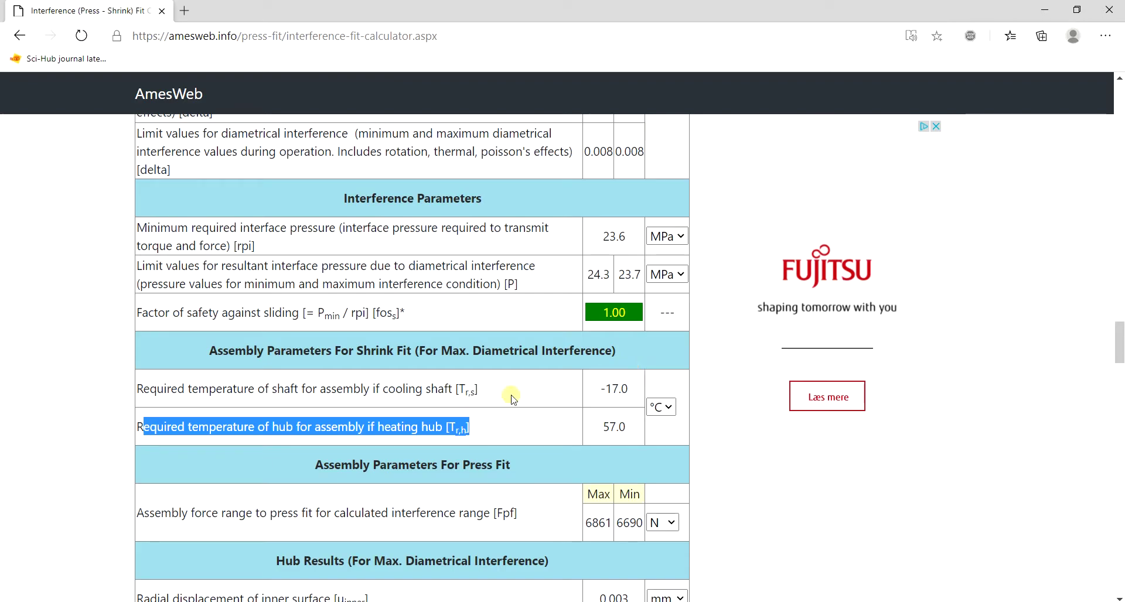
{"action": "left_click", "coordinate": [299, 438]}
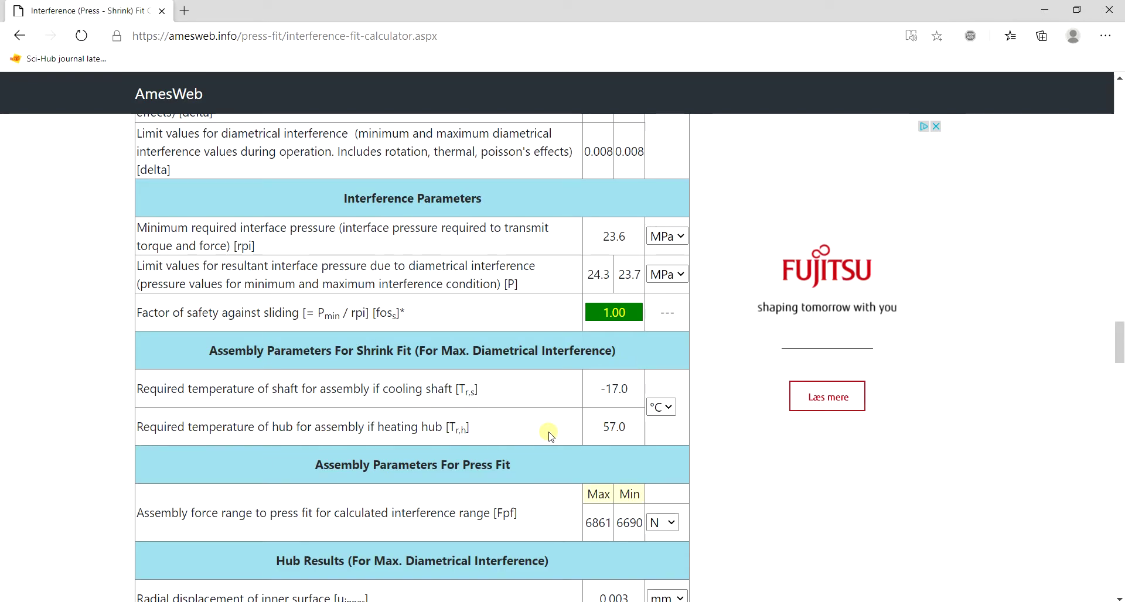
{"action": "double_click", "coordinate": [609, 428]}
{"action": "left_click", "coordinate": [370, 427]}
{"action": "left_click", "coordinate": [612, 428]}
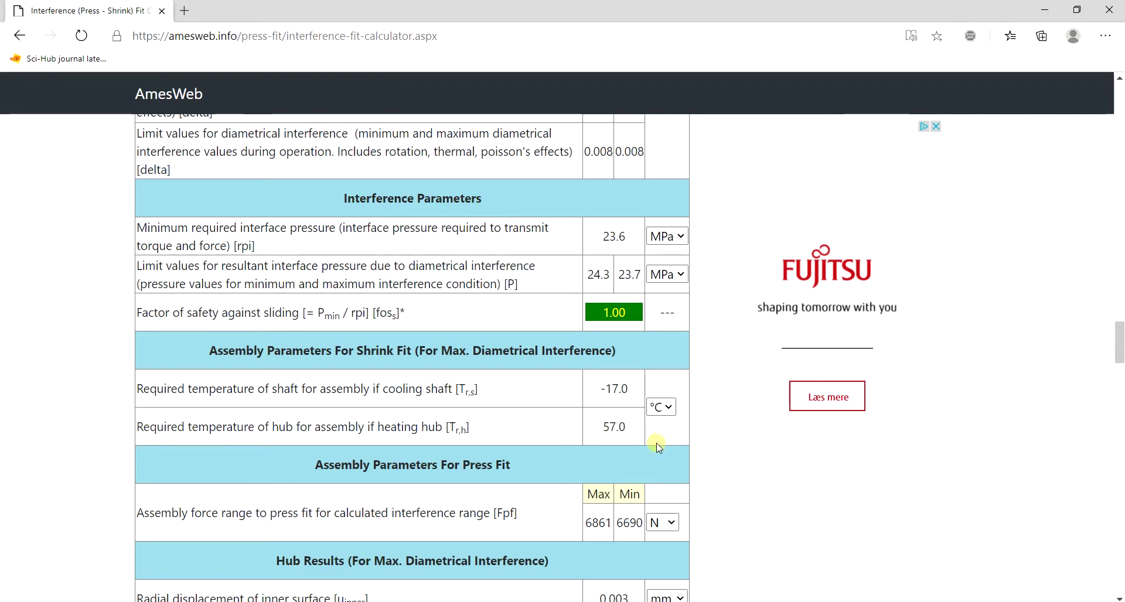
Step: Compare the press fit assembly force range with the axial force in the PowerPoint hand calculation
{"action": "scroll", "coordinate": [469, 411], "scroll_direction": "down", "scroll_amount": 3}
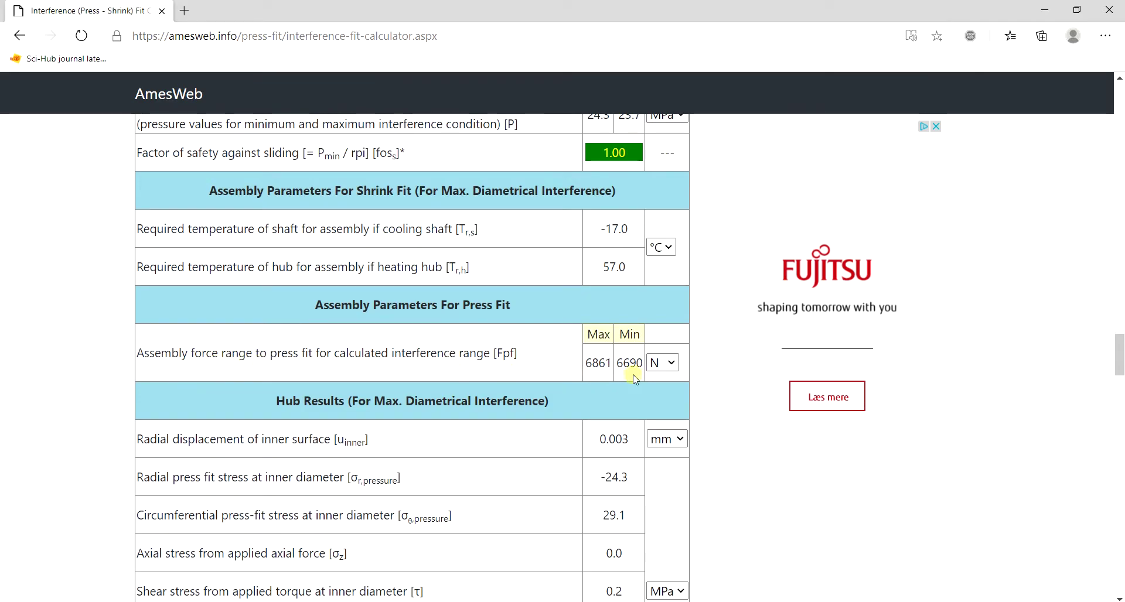
{"action": "key", "text": "alt+Tab"}
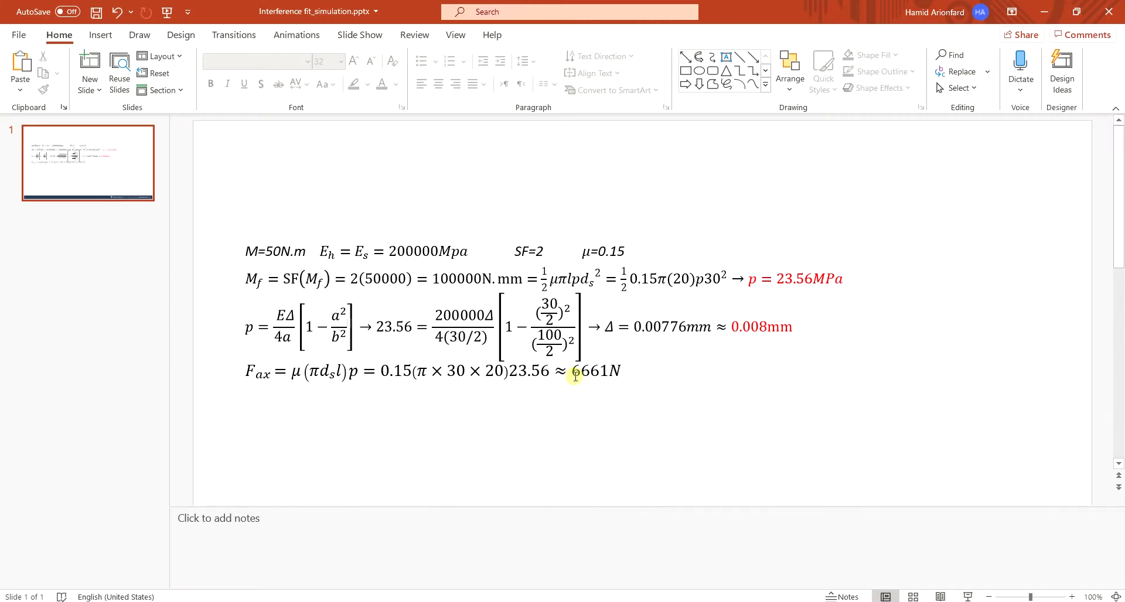
{"action": "key", "text": "alt+Tab"}
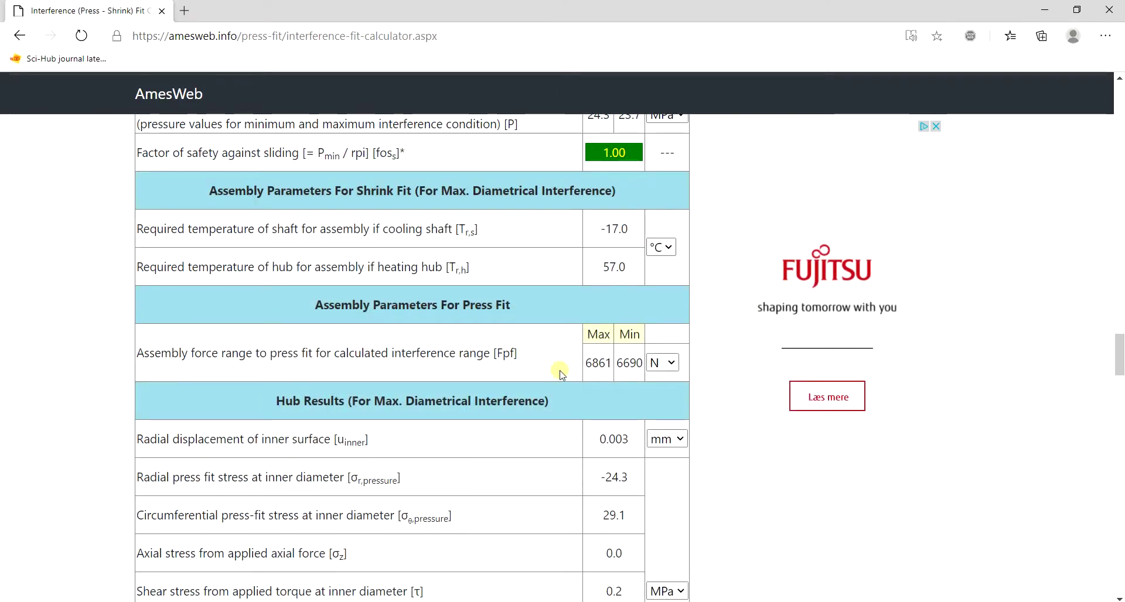
Step: Review the shaft and hub Von Mises stress graphs, returning to the assembly parameter results
{"action": "scroll", "coordinate": [562, 372], "scroll_direction": "down", "scroll_amount": 12}
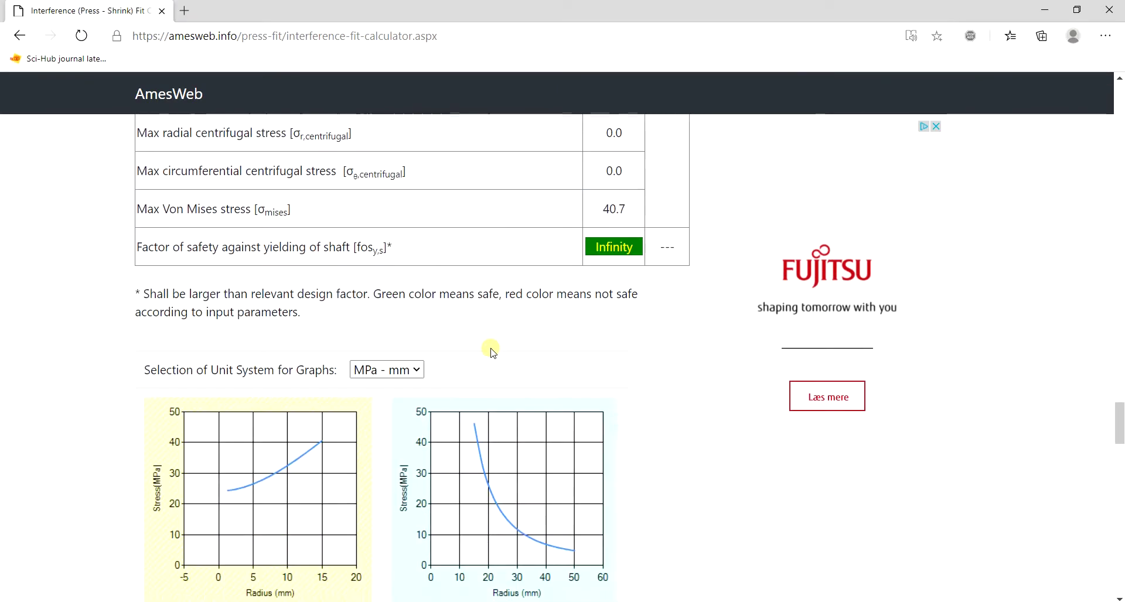
{"action": "scroll", "coordinate": [545, 253], "scroll_direction": "down", "scroll_amount": 3}
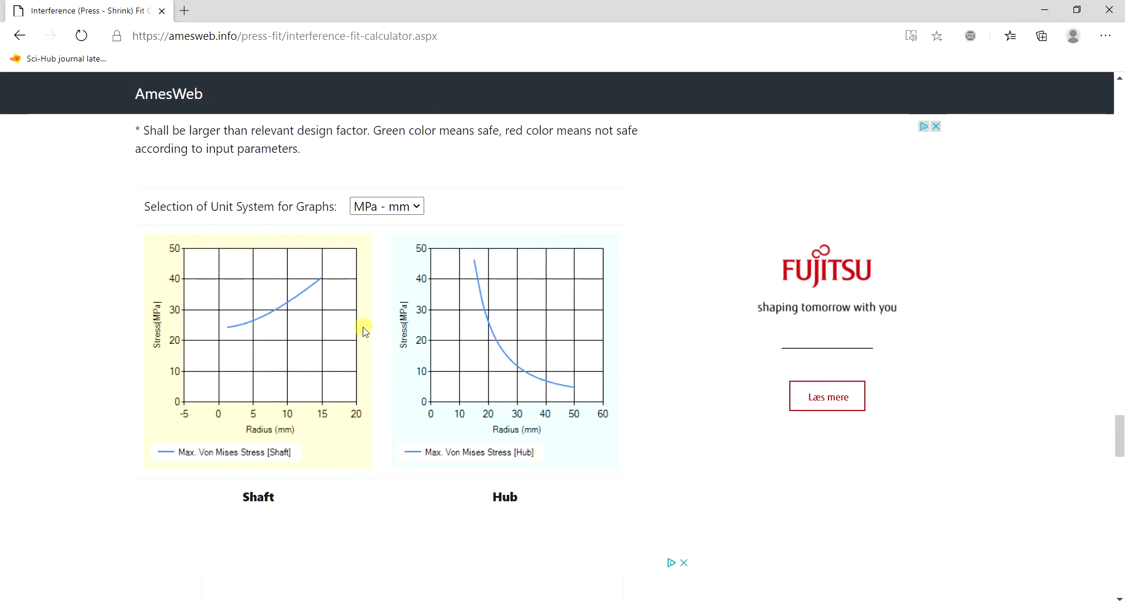
{"action": "scroll", "coordinate": [364, 332], "scroll_direction": "up", "scroll_amount": 15}
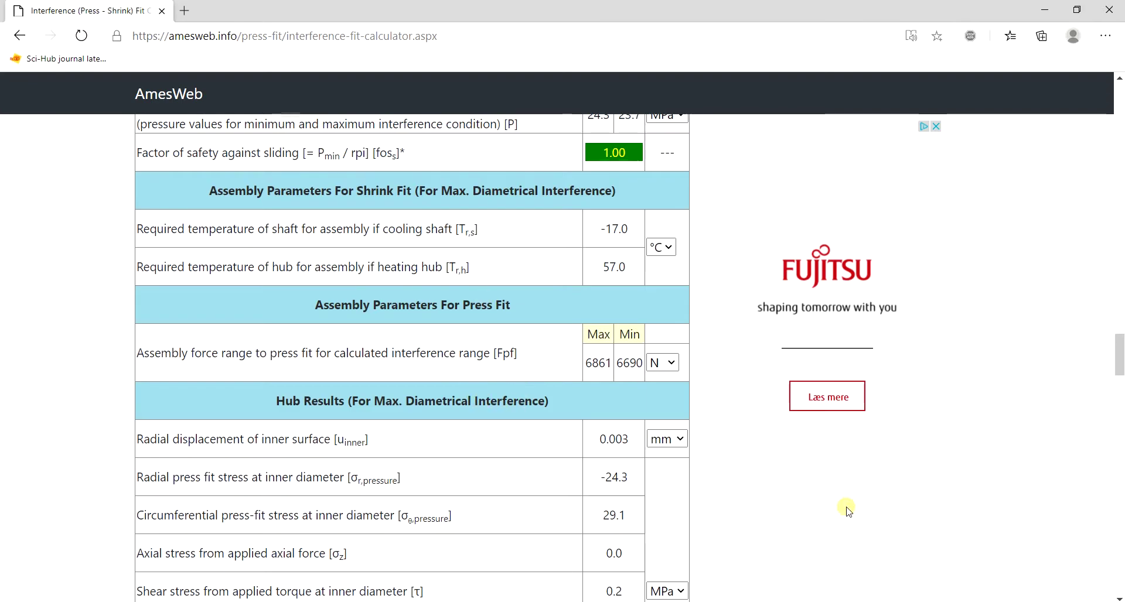
Step: Switch to NX, inspect the hub and shaft model from the shaft side, and save the part
{"action": "key", "text": "alt+Tab"}
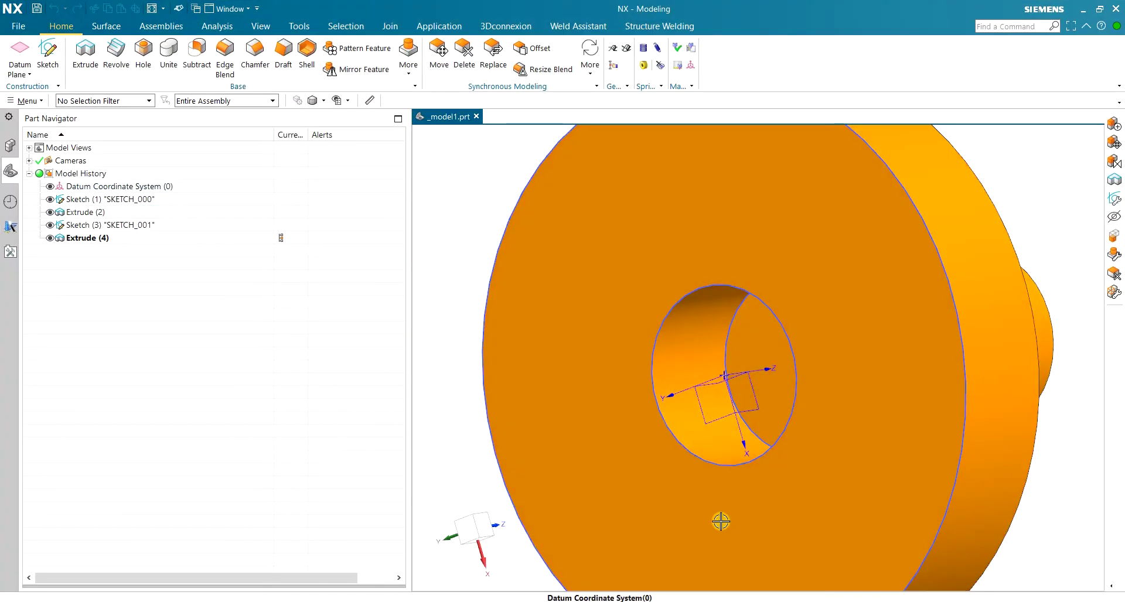
{"action": "middle_click_drag", "start_coordinate": [714, 512], "coordinate": [831, 361]}
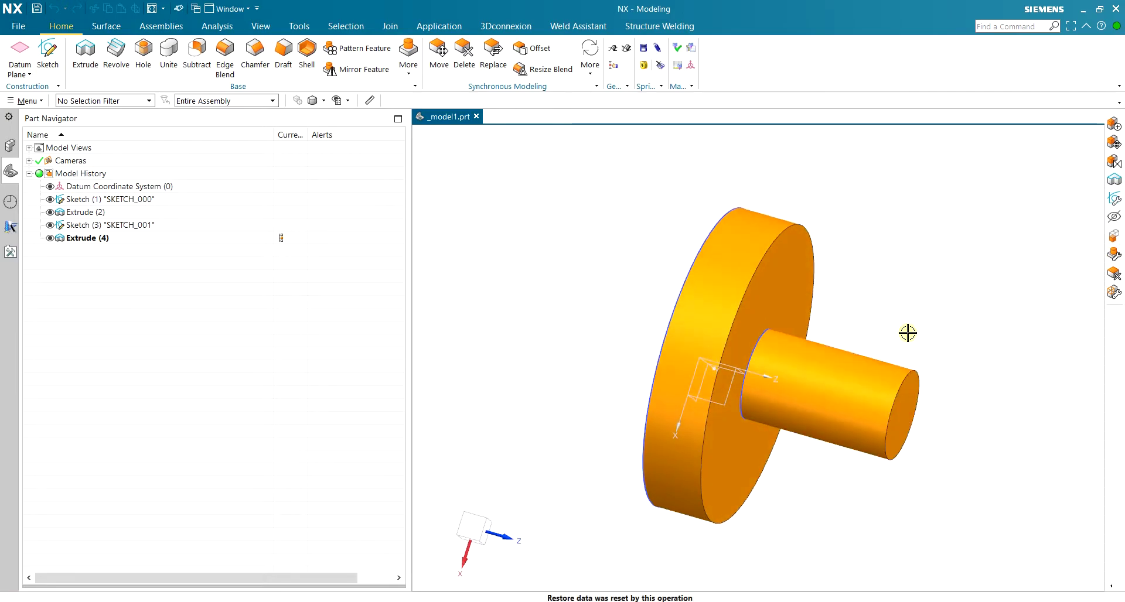
{"action": "key", "text": "ctrl+s"}
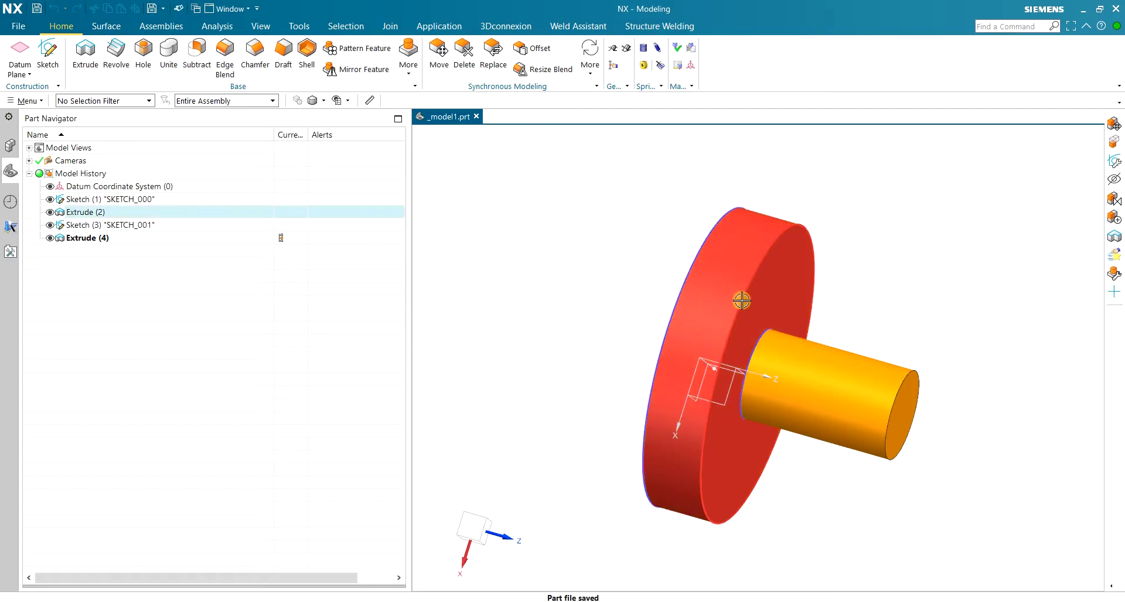
Step: Enter the Pre/Post application and create a new FEM and simulation for structural analysis with the Simcenter Nastran solver
{"action": "left_click", "coordinate": [424, 27]}
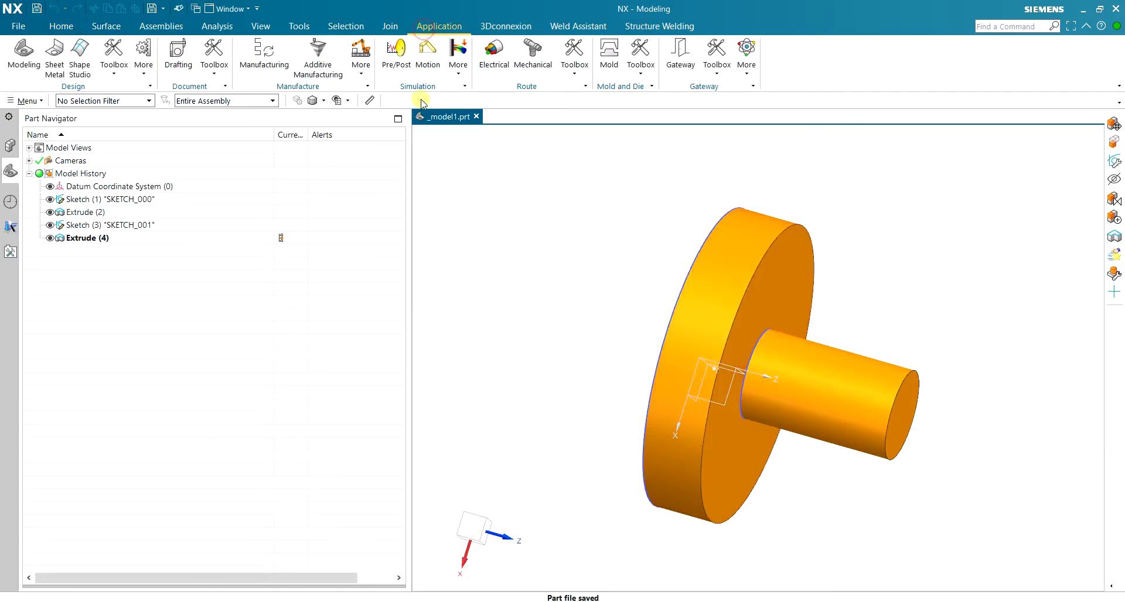
{"action": "left_click", "coordinate": [396, 52]}
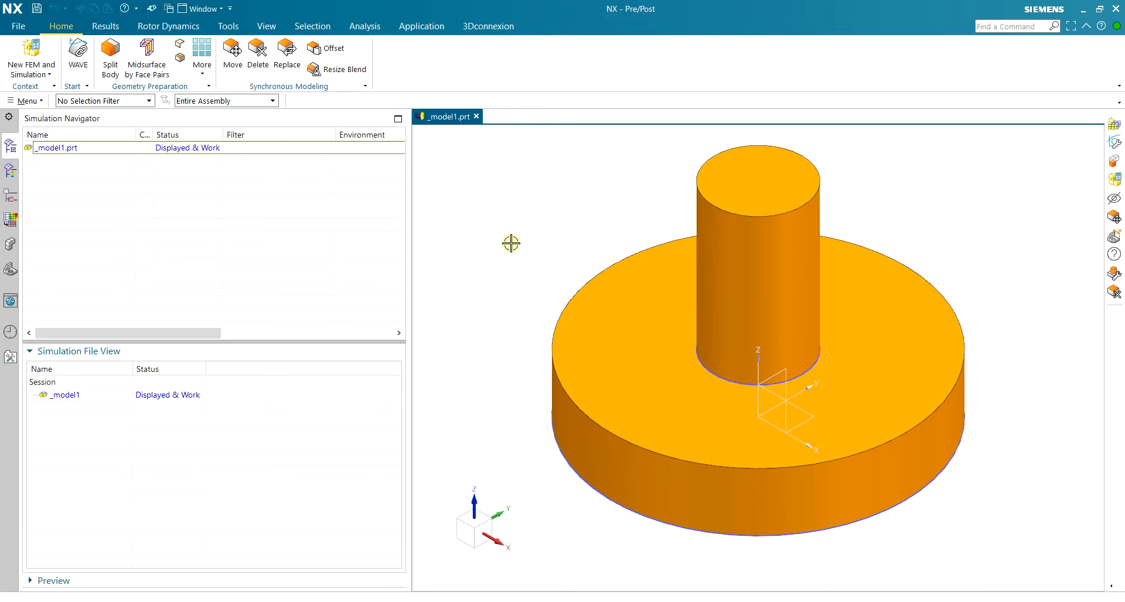
{"action": "left_click", "coordinate": [31, 53]}
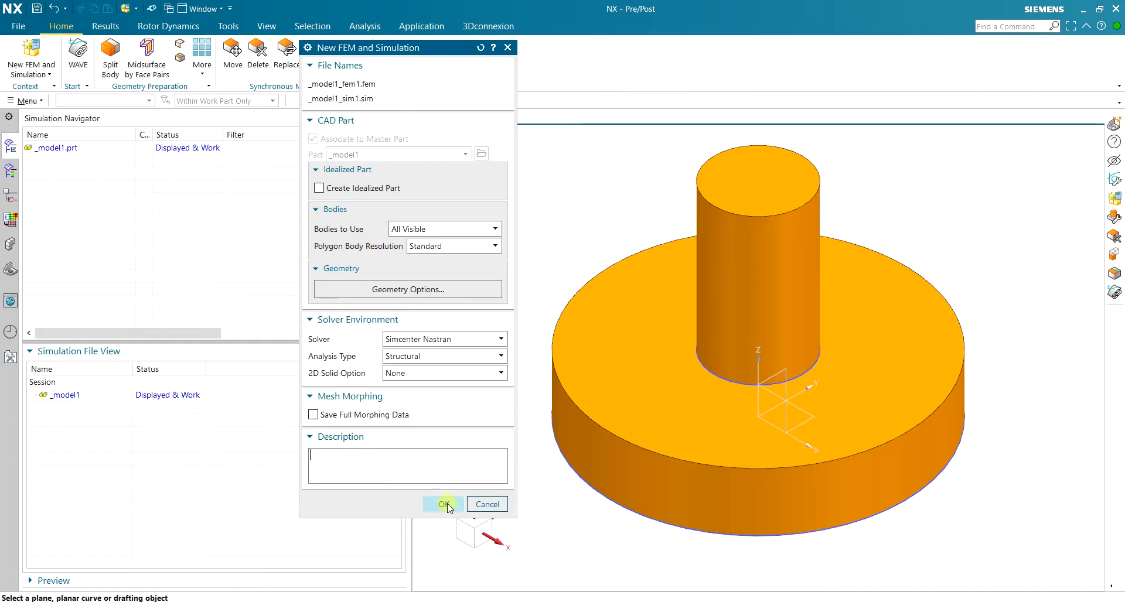
{"action": "left_click", "coordinate": [443, 504]}
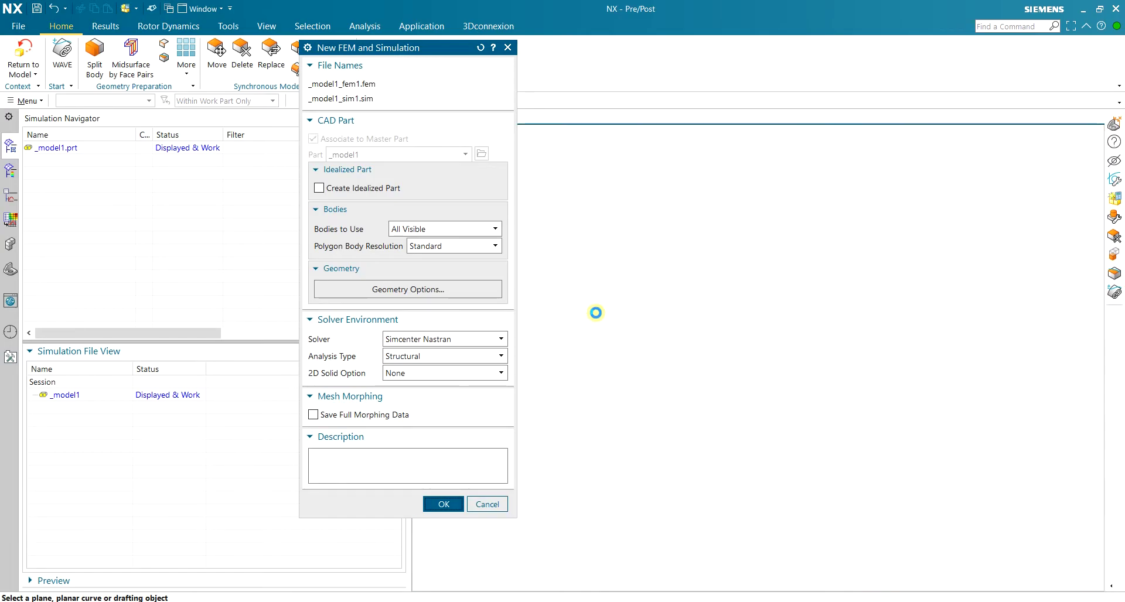
Step: Create a SOL 401 Multi-Step Nonlinear solution with Large Strains (LGSTRN) enabled
{"action": "left_click", "coordinate": [455, 155]}
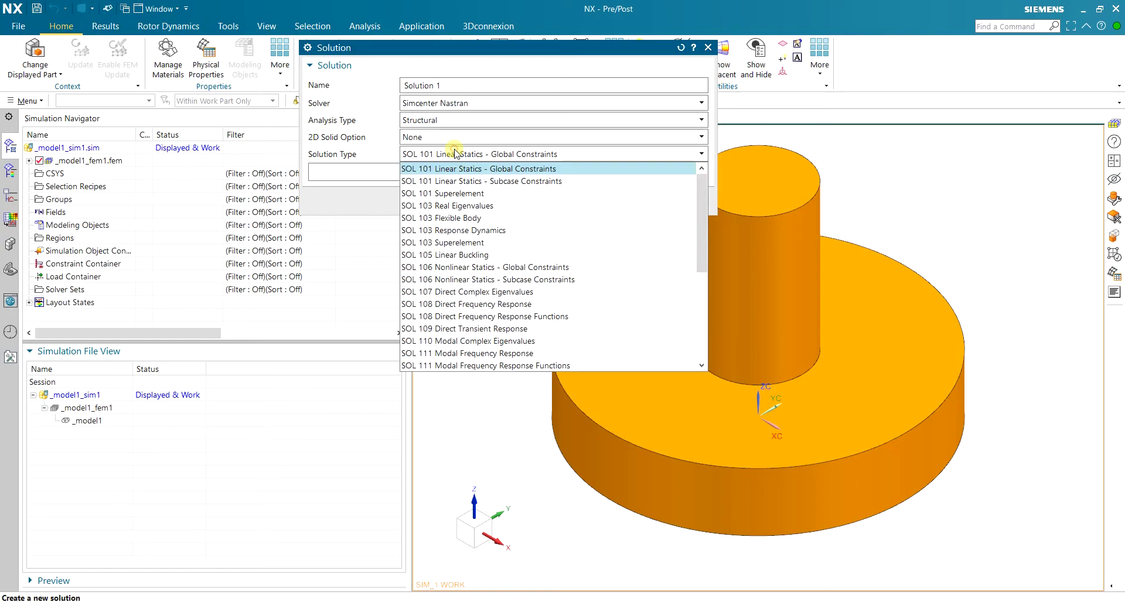
{"action": "scroll", "coordinate": [518, 305], "scroll_direction": "down", "scroll_amount": 5}
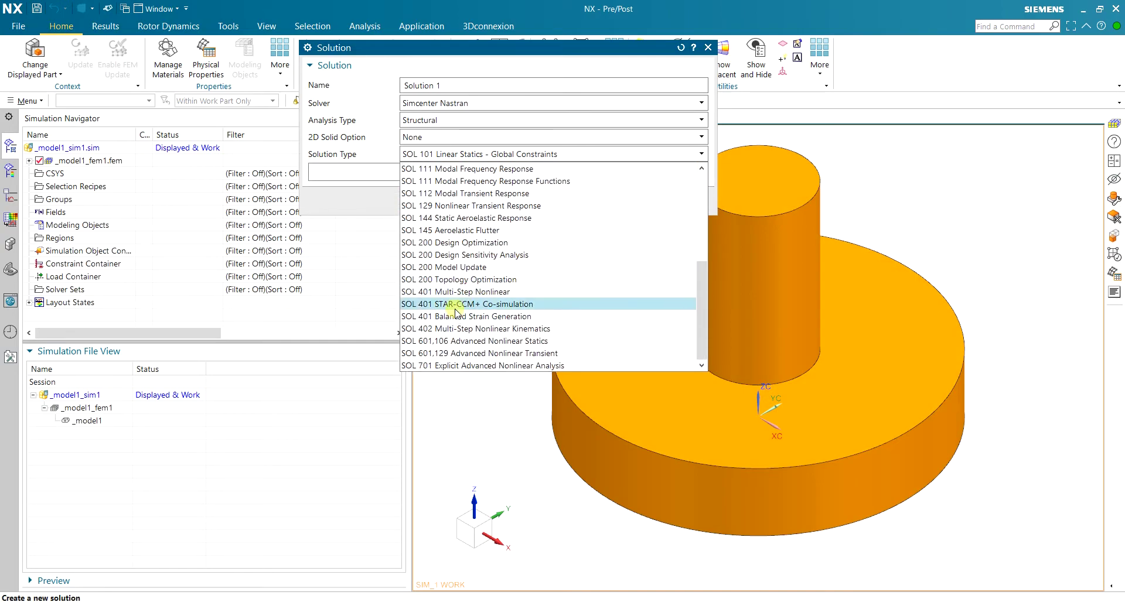
{"action": "left_click", "coordinate": [509, 292]}
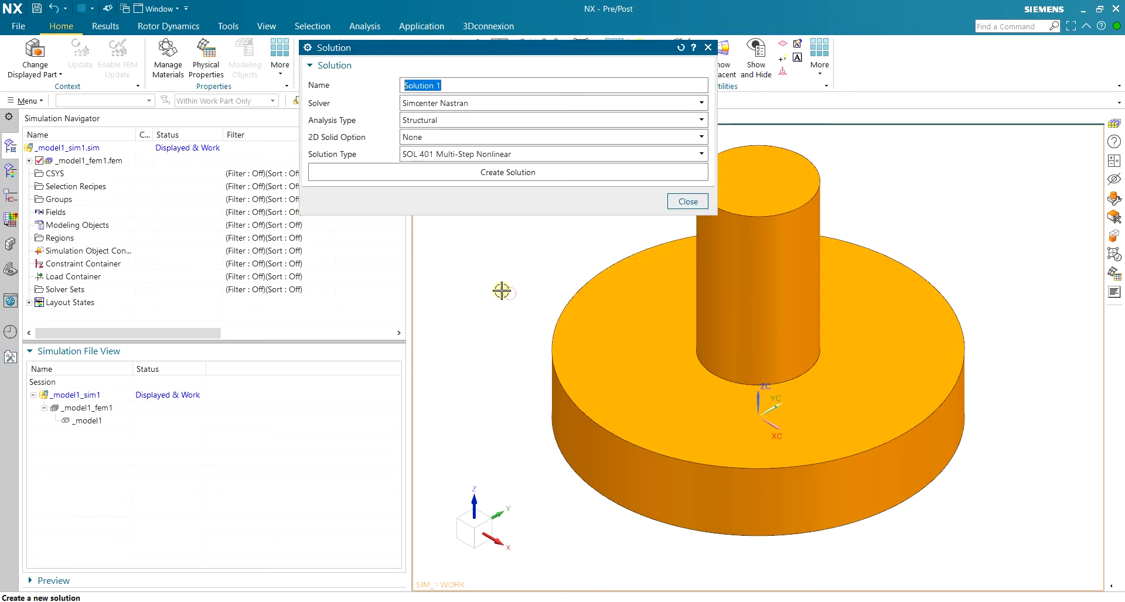
{"action": "left_click", "coordinate": [522, 175]}
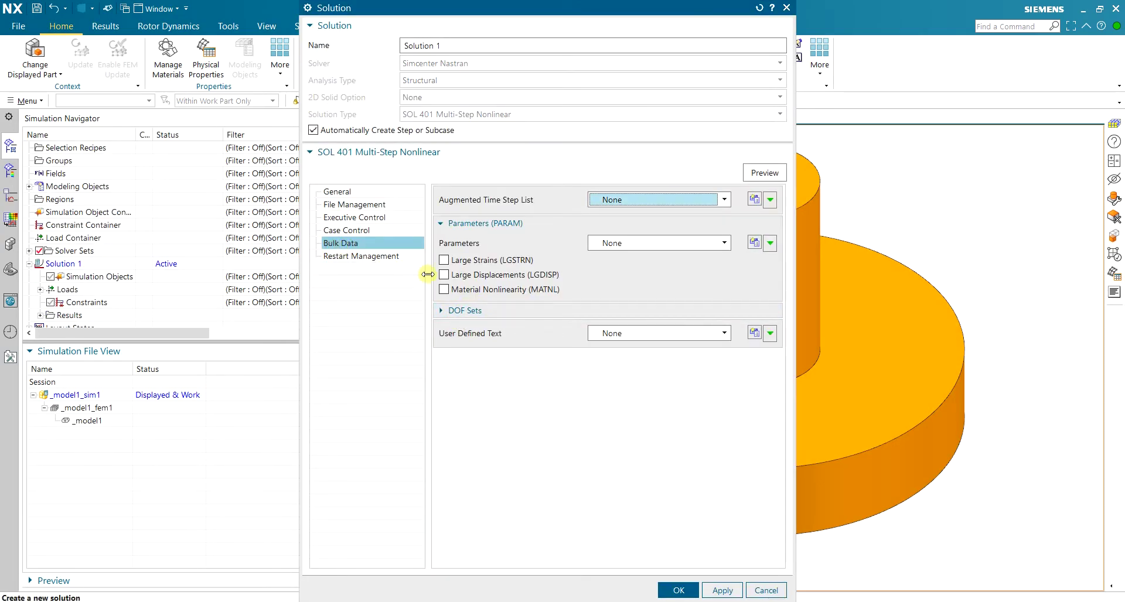
{"action": "left_click", "coordinate": [461, 262]}
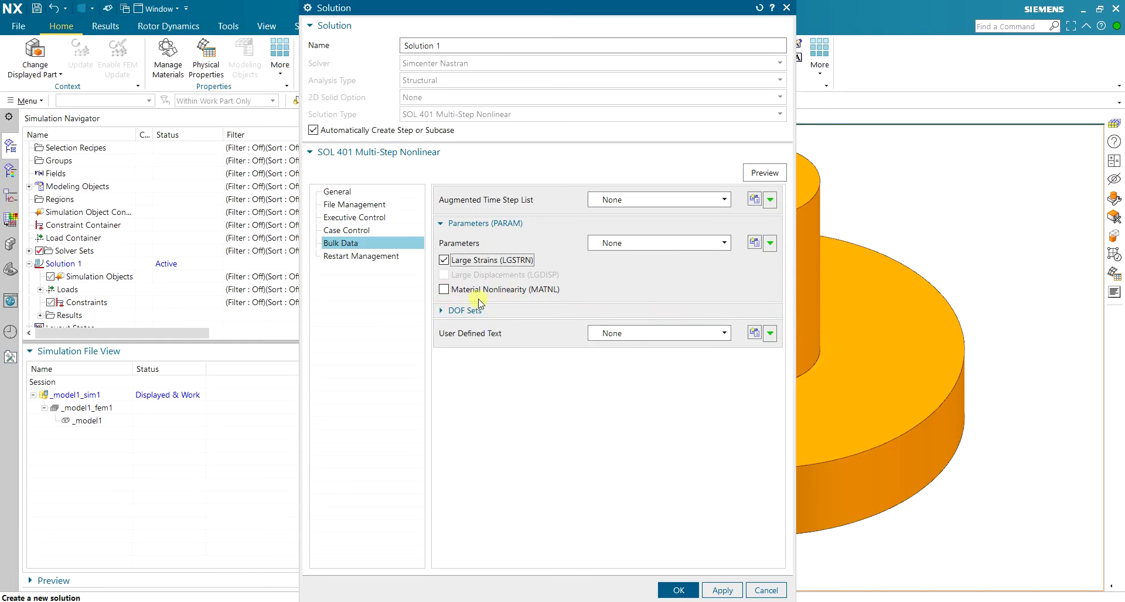
Step: Enable the BCRESULTS contact result request in the solution's structural output requests and accept the solution settings
{"action": "left_click", "coordinate": [364, 191]}
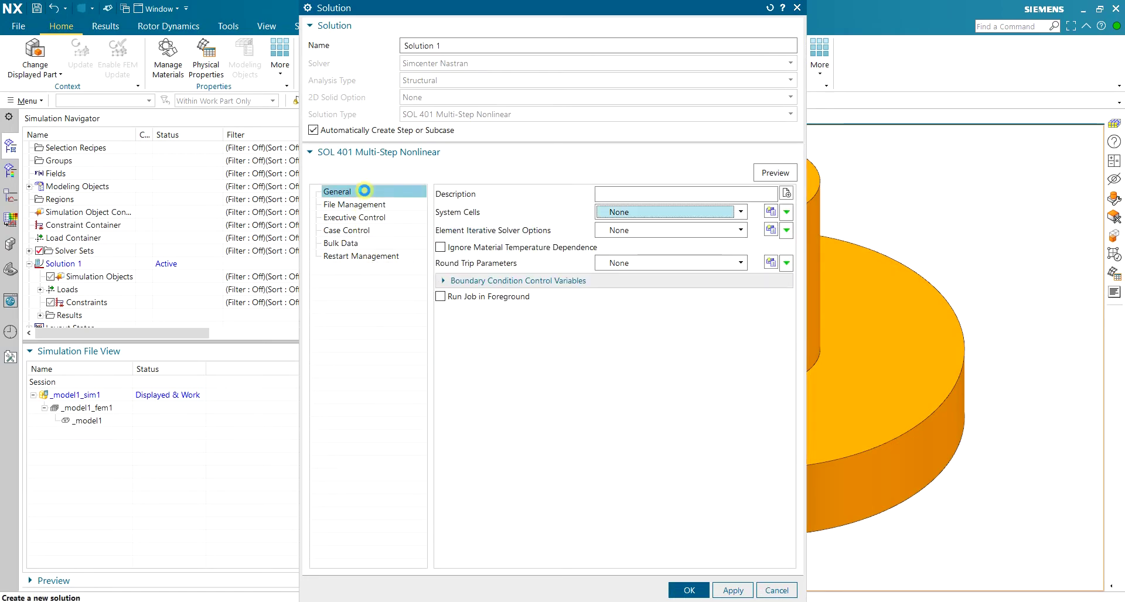
{"action": "left_click", "coordinate": [362, 204]}
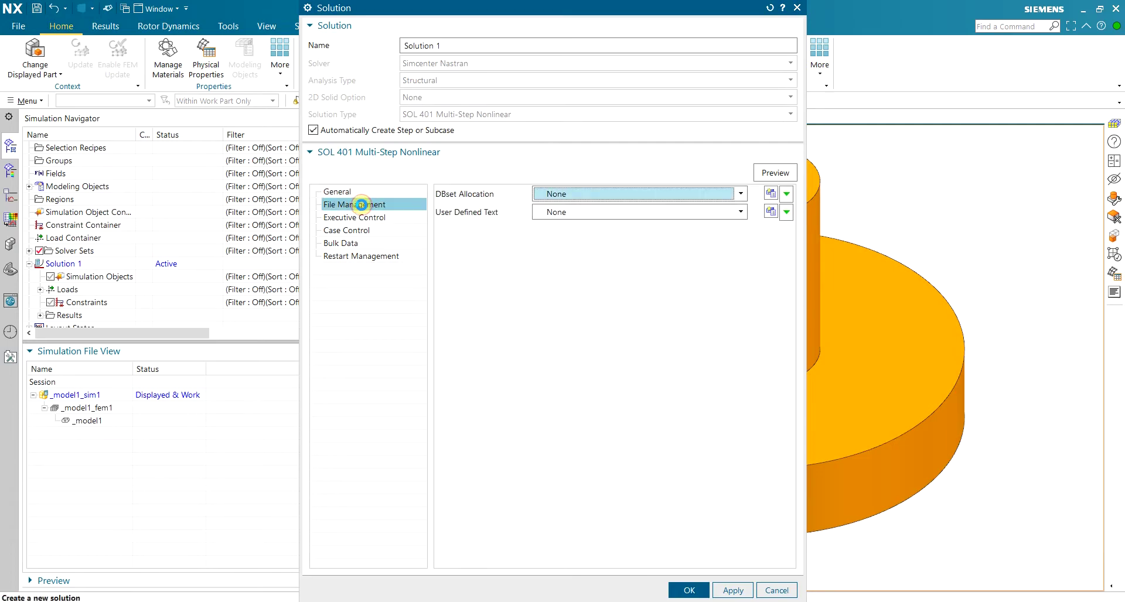
{"action": "left_click", "coordinate": [364, 218]}
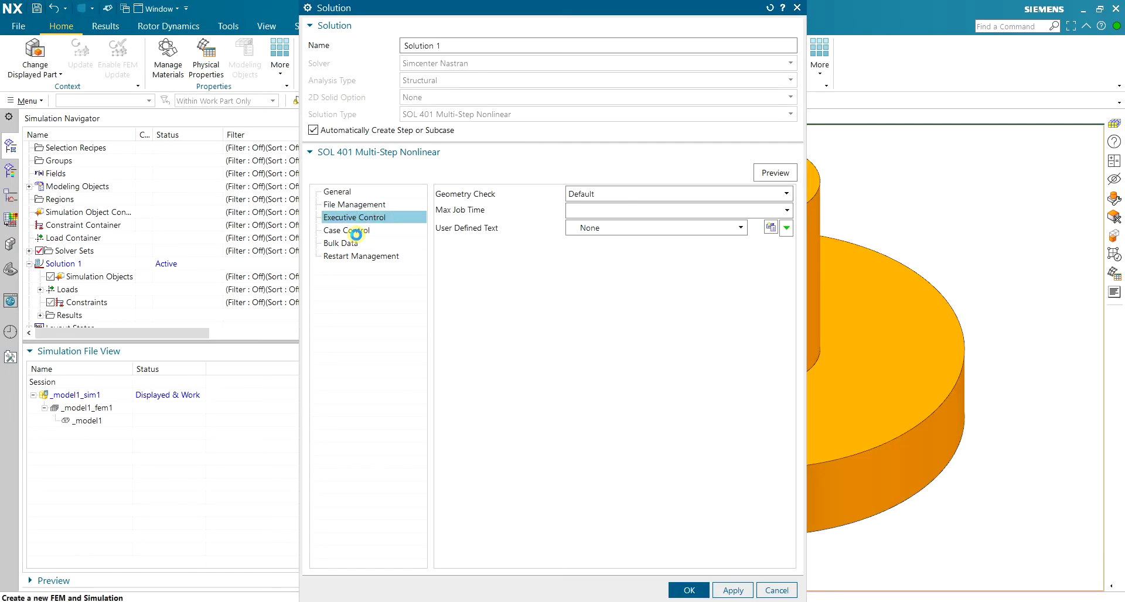
{"action": "left_click", "coordinate": [356, 232]}
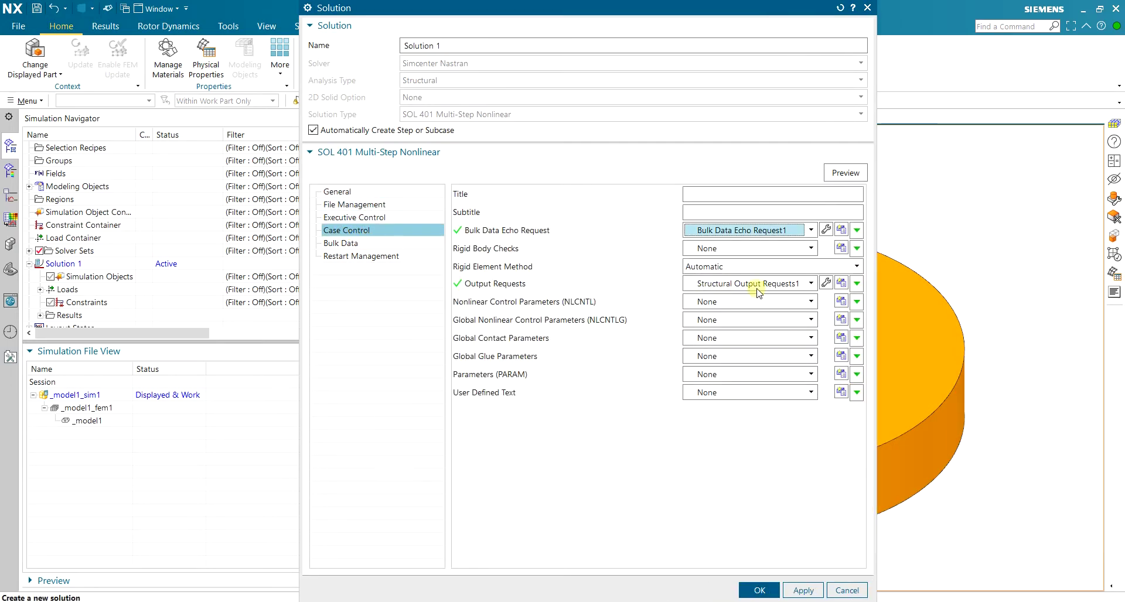
{"action": "left_click", "coordinate": [826, 283]}
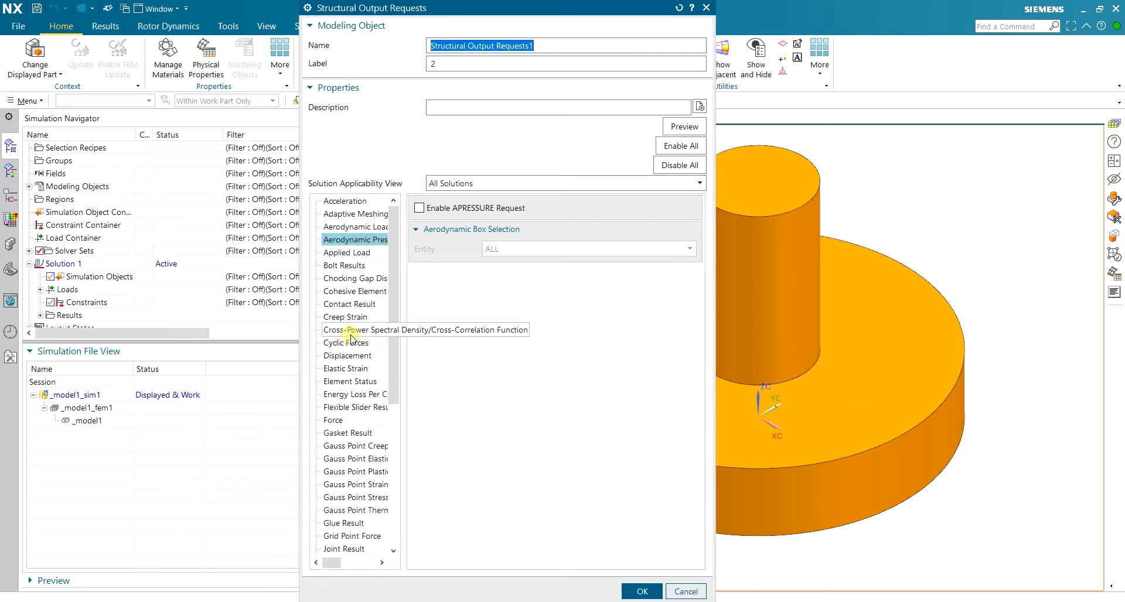
{"action": "left_click", "coordinate": [360, 304]}
{"action": "left_click", "coordinate": [454, 204]}
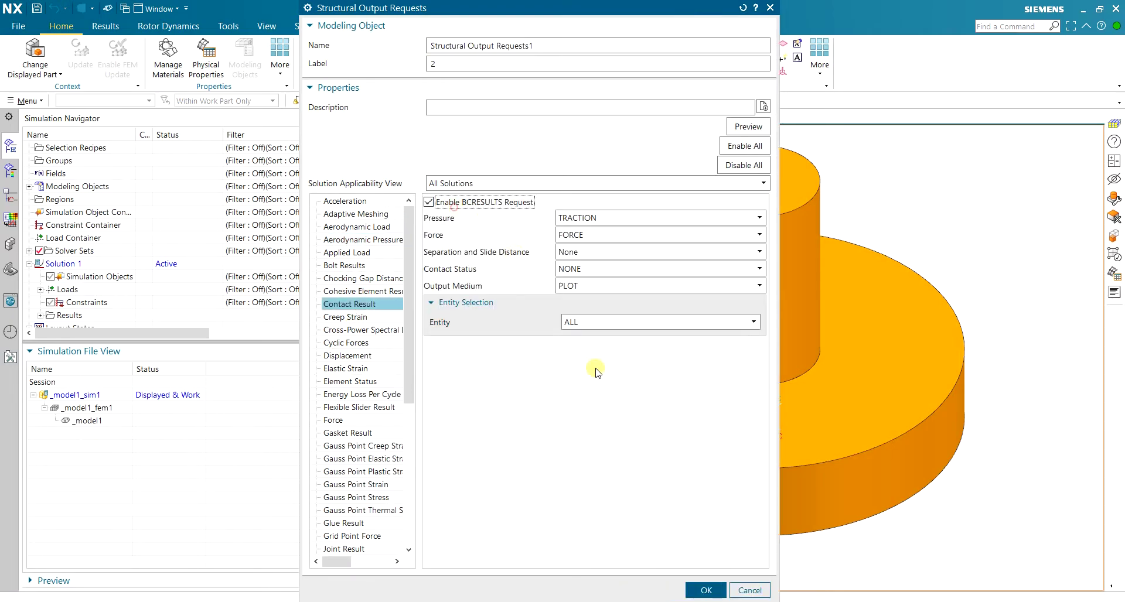
{"action": "left_click", "coordinate": [705, 590]}
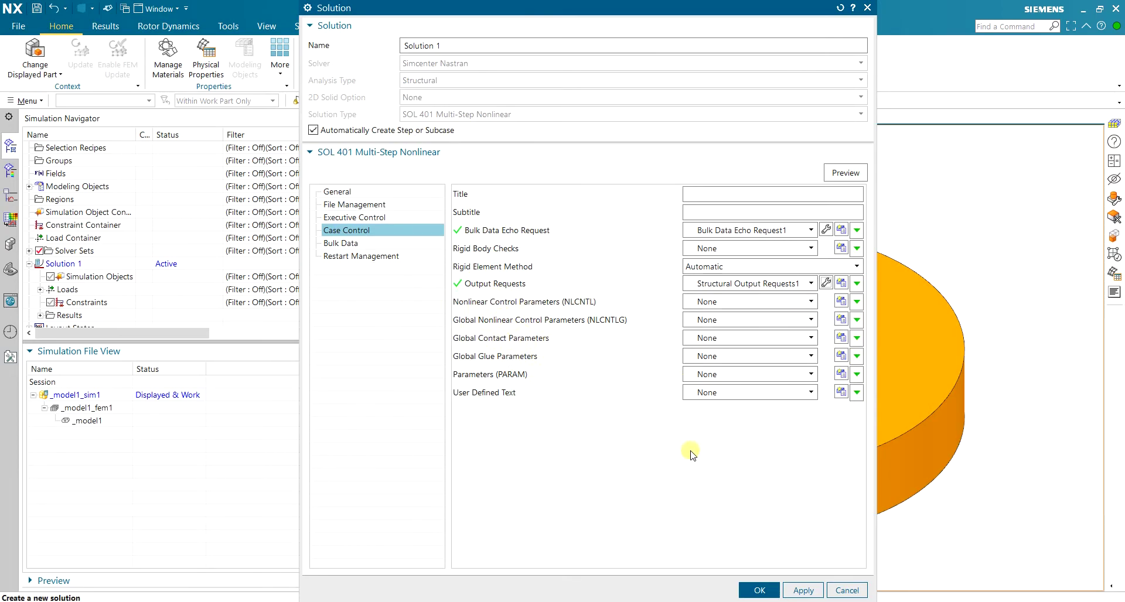
{"action": "left_click", "coordinate": [759, 590]}
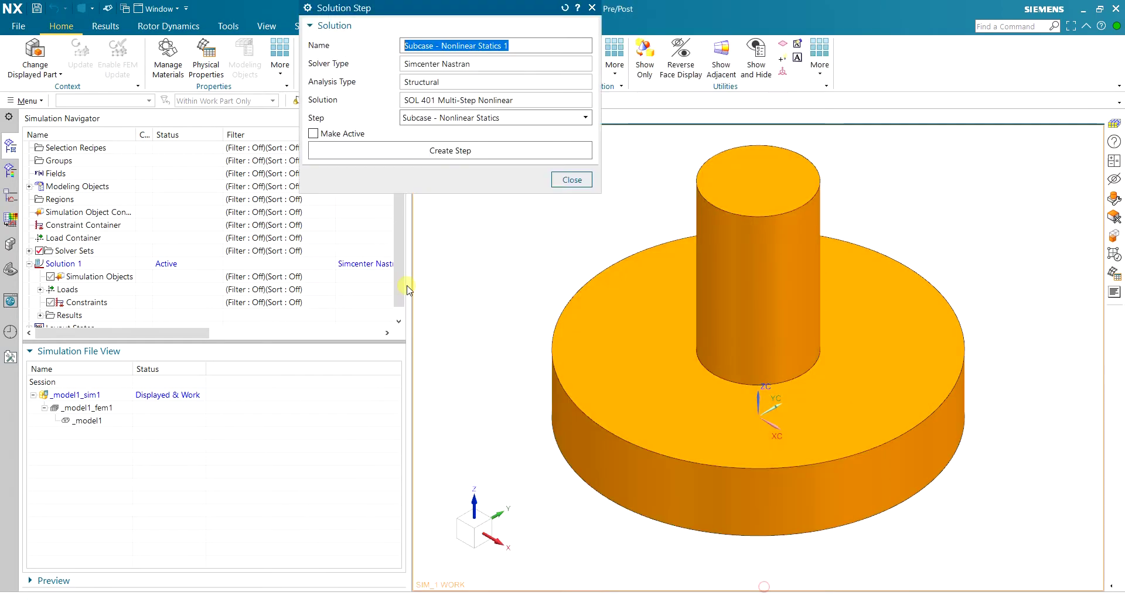
Step: Create one Nonlinear Statics subcase with an end time of 1 s and a single increment
{"action": "left_click", "coordinate": [516, 154]}
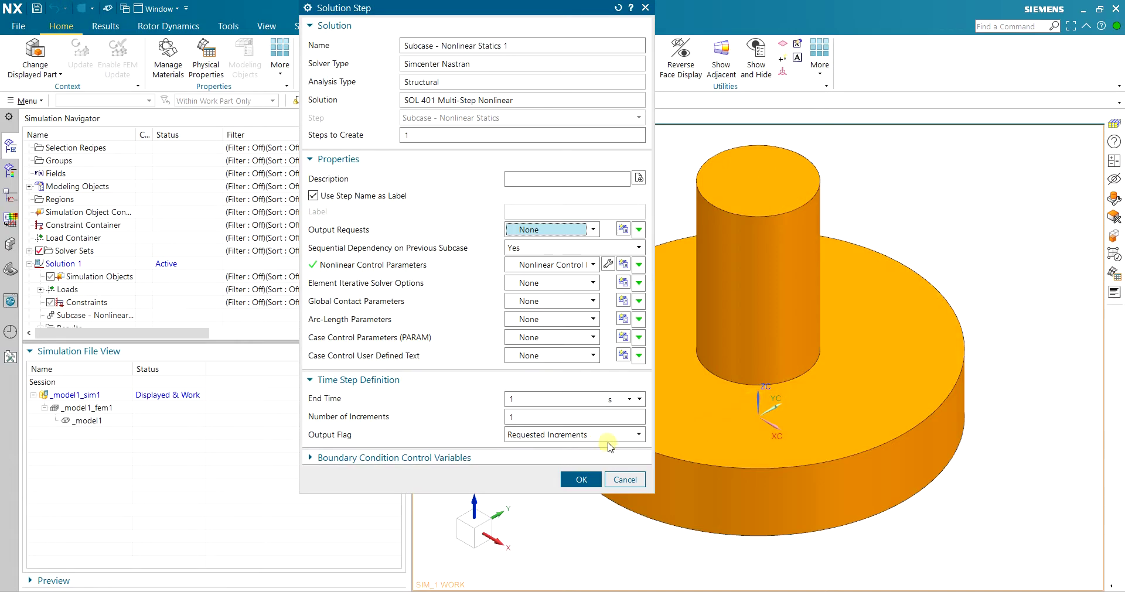
{"action": "left_click", "coordinate": [580, 479]}
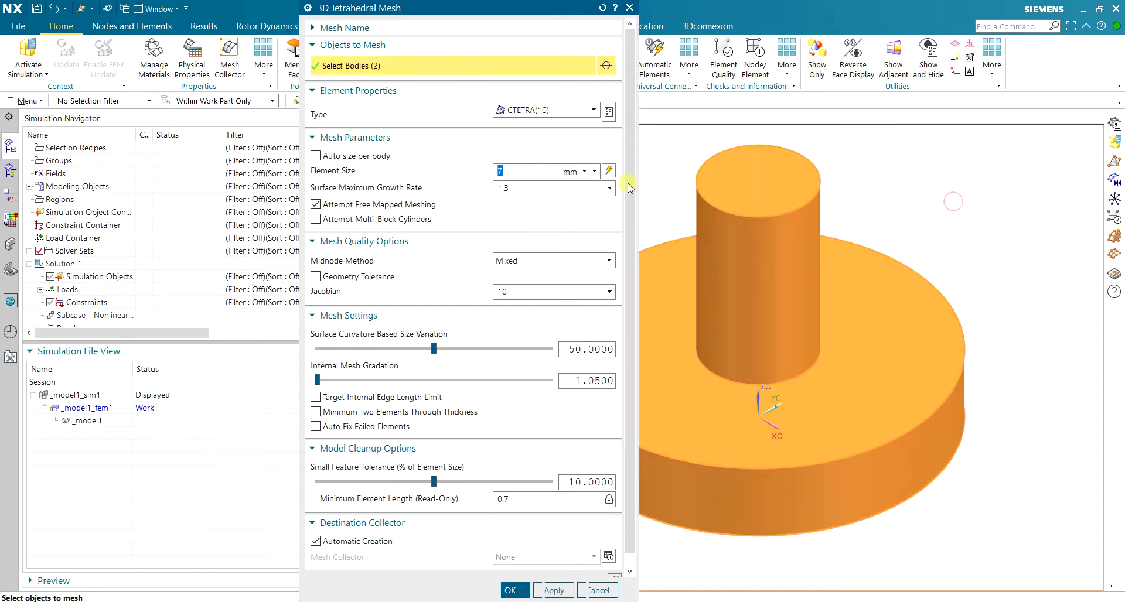
Step: Mesh both the hub and shaft bodies with 3D tetrahedral CTETRA(10) elements using a 7 mm element size
{"action": "left_click", "coordinate": [608, 171]}
{"action": "left_click", "coordinate": [509, 171]}
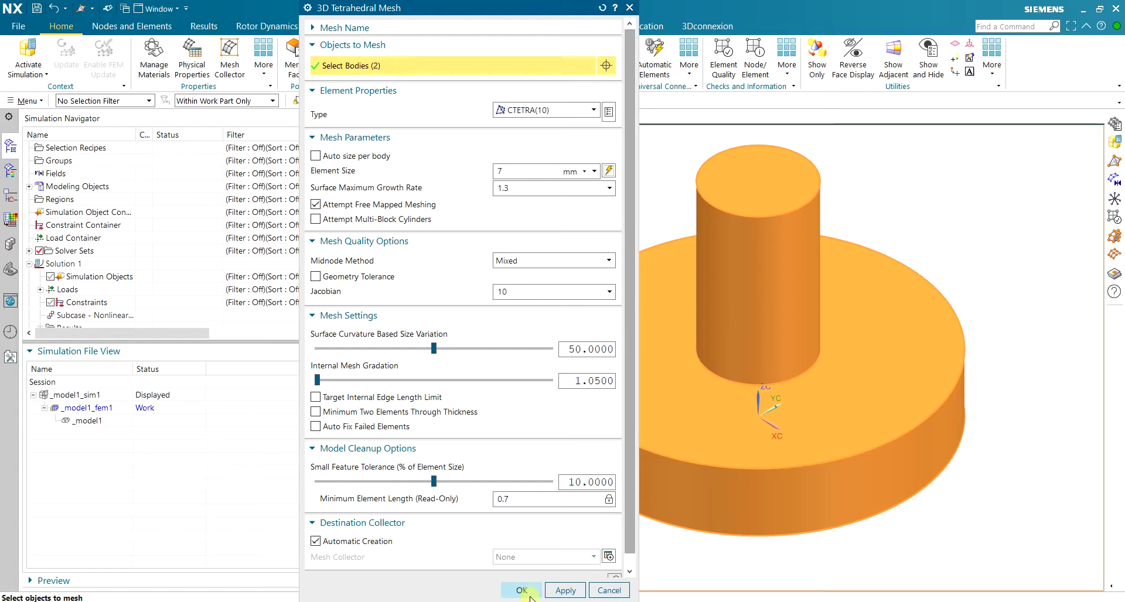
{"action": "left_click", "coordinate": [521, 590]}
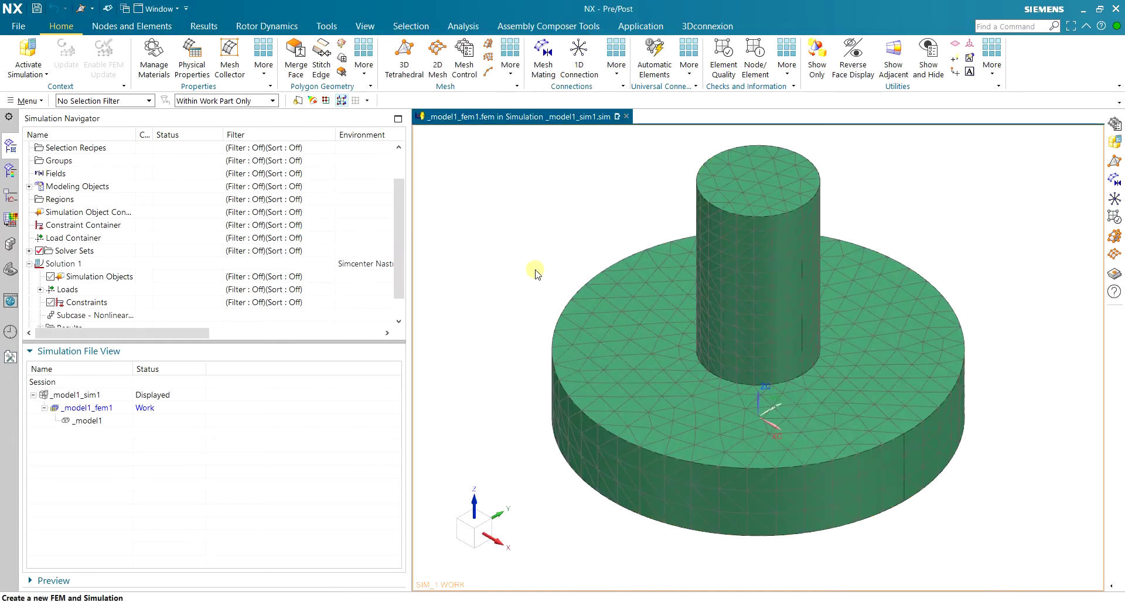
{"action": "middle_click_drag", "start_coordinate": [595, 234], "coordinate": [640, 267]}
{"action": "scroll", "coordinate": [641, 267], "scroll_direction": "down", "scroll_amount": 2}
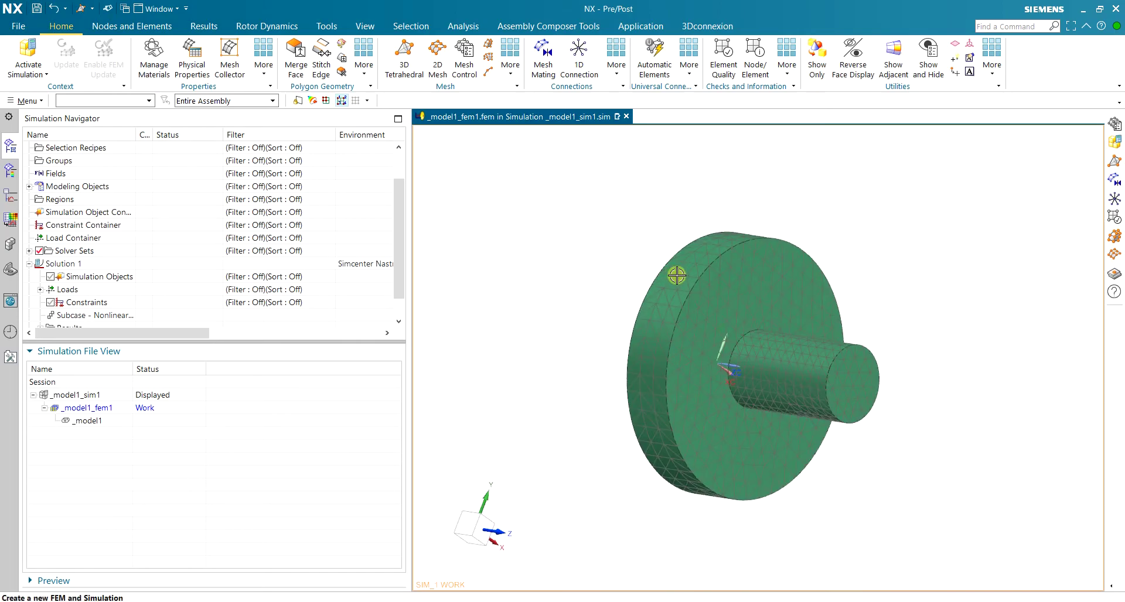
{"action": "scroll", "coordinate": [752, 297], "scroll_direction": "up", "scroll_amount": 4}
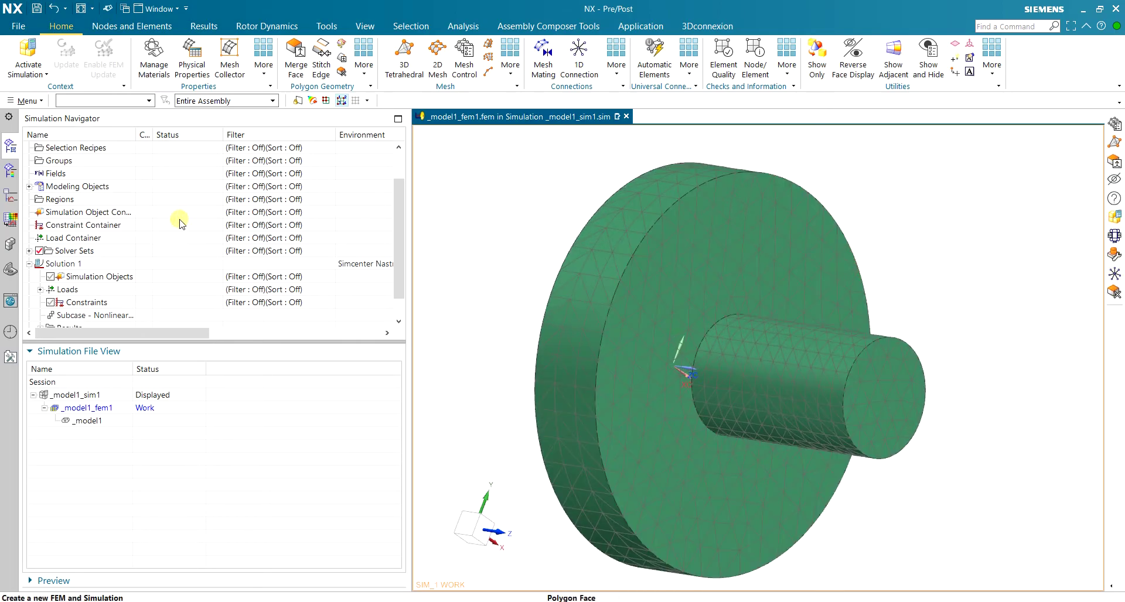
Step: Assign the AISI_Steel_1005 material to the PSOLID1 property of the Solid(1) mesh collector
{"action": "scroll", "coordinate": [37, 199], "scroll_direction": "up", "scroll_amount": 1}
{"action": "left_click", "coordinate": [29, 162]}
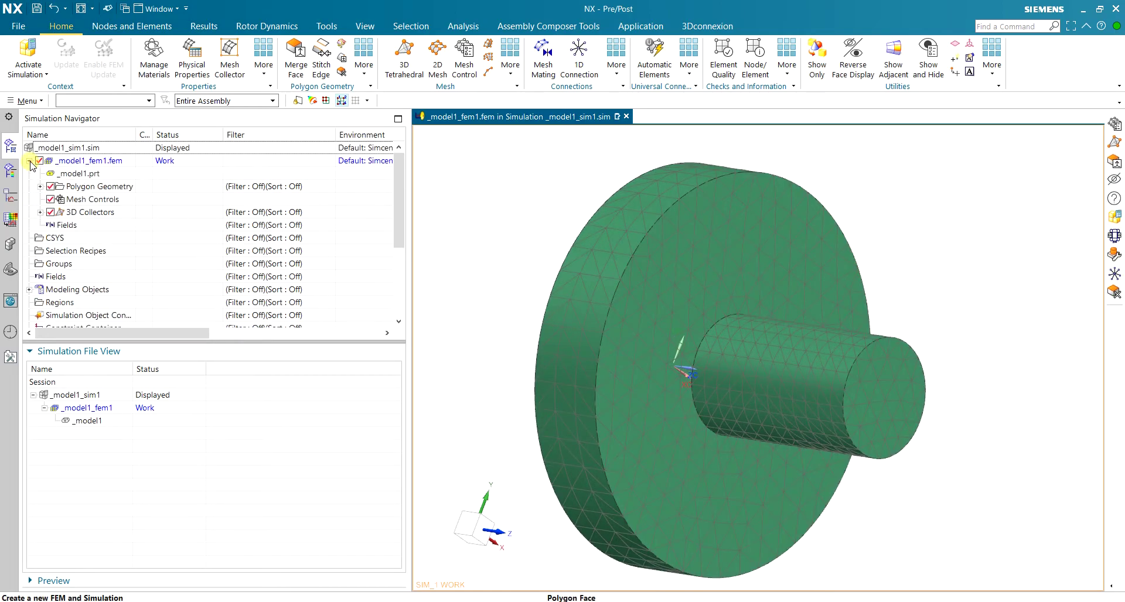
{"action": "left_click", "coordinate": [41, 213]}
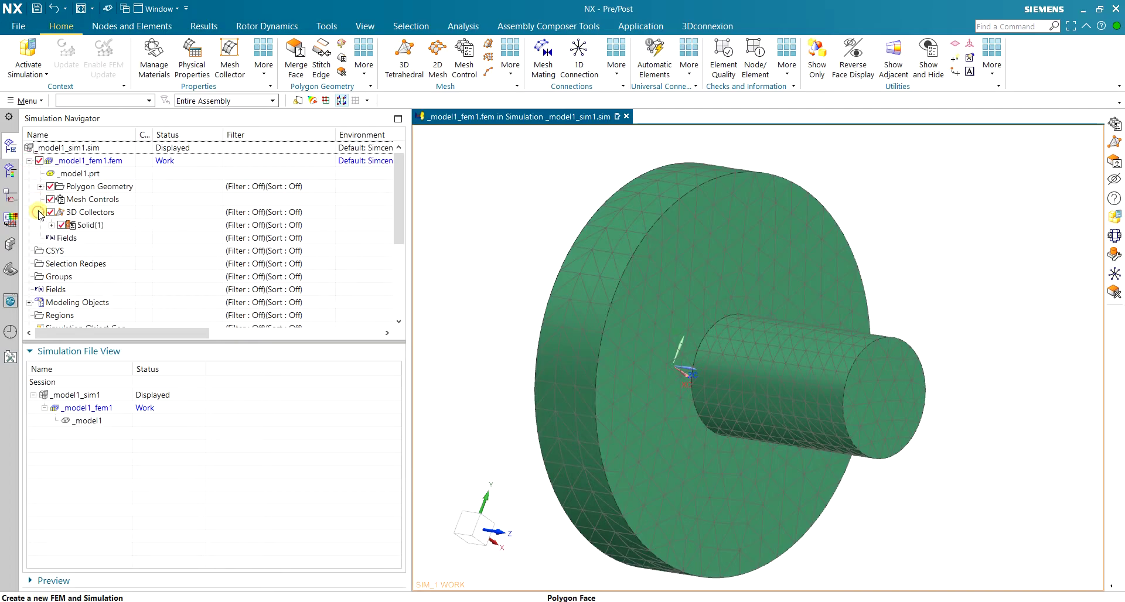
{"action": "double_click", "coordinate": [85, 225]}
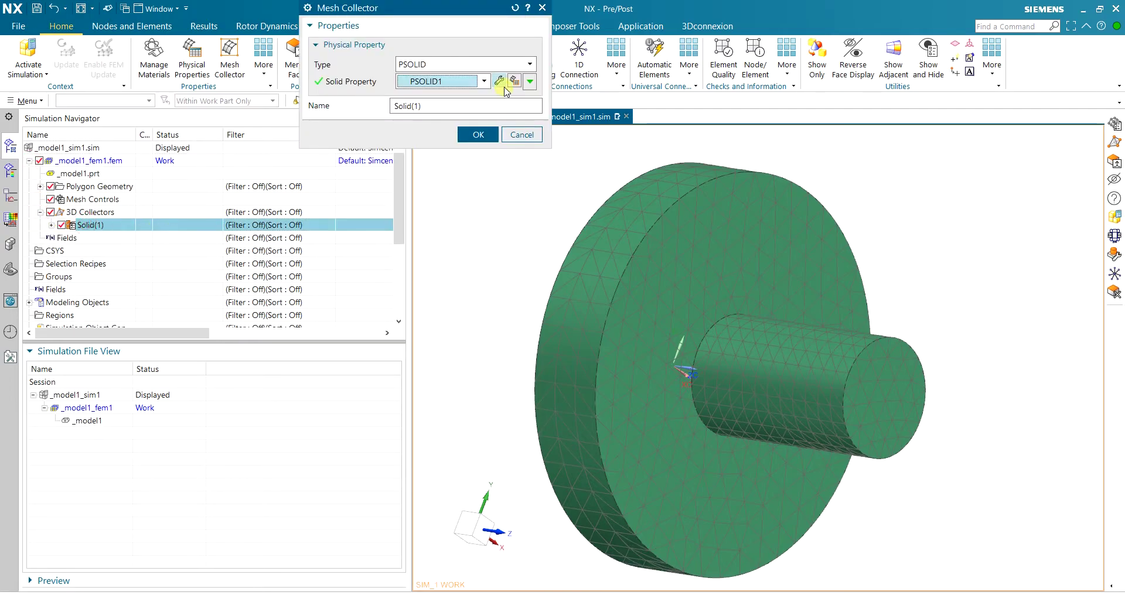
{"action": "left_click", "coordinate": [502, 85]}
{"action": "left_click", "coordinate": [462, 107]}
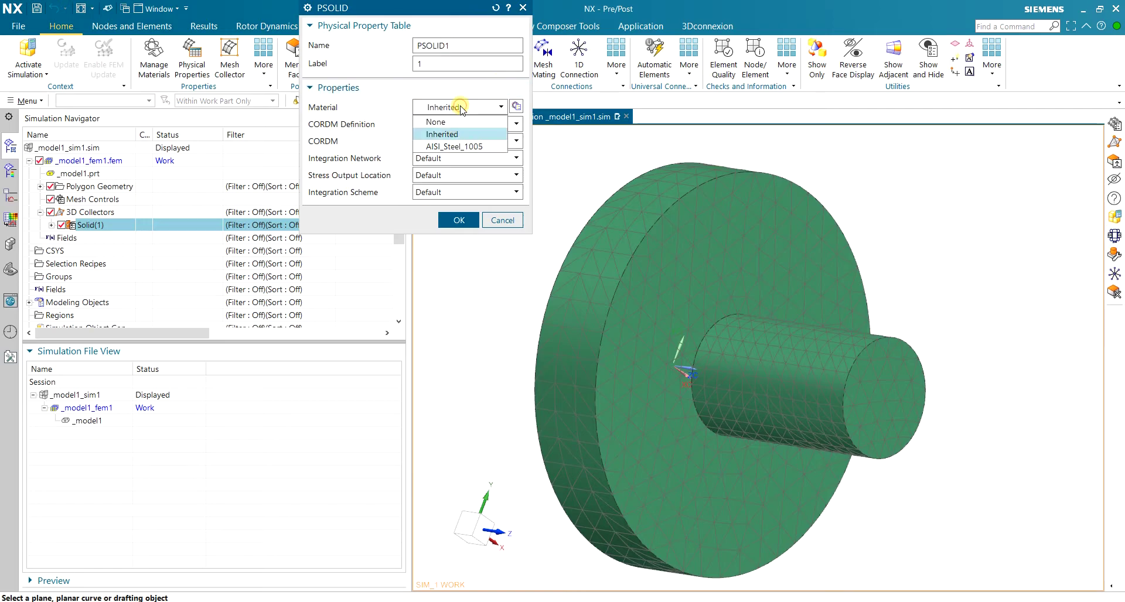
{"action": "left_click", "coordinate": [463, 107]}
{"action": "left_click", "coordinate": [517, 106]}
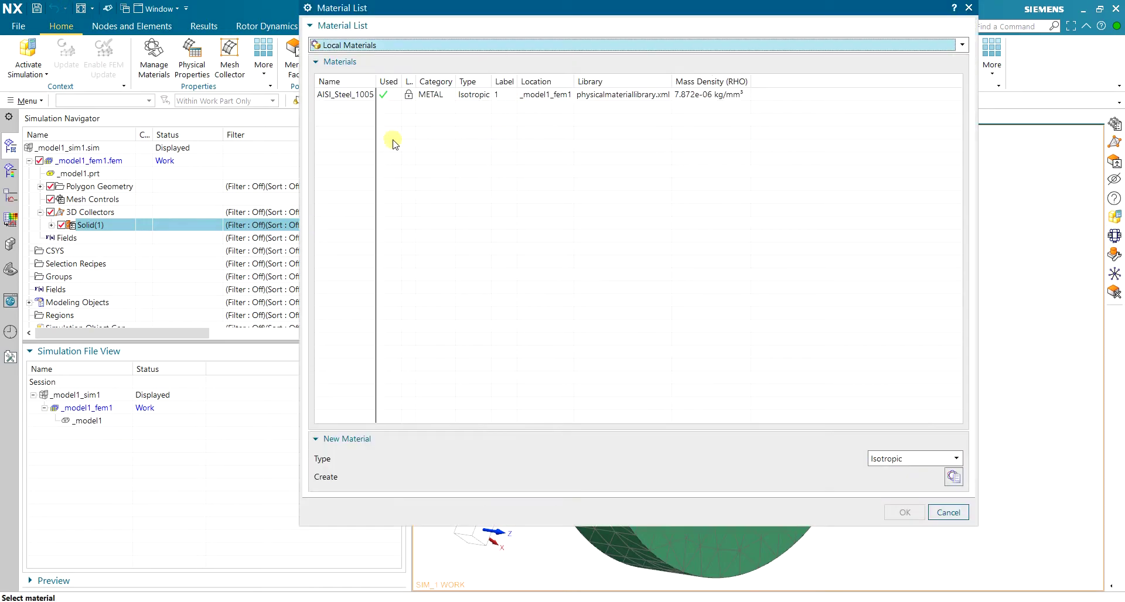
{"action": "left_click", "coordinate": [363, 97]}
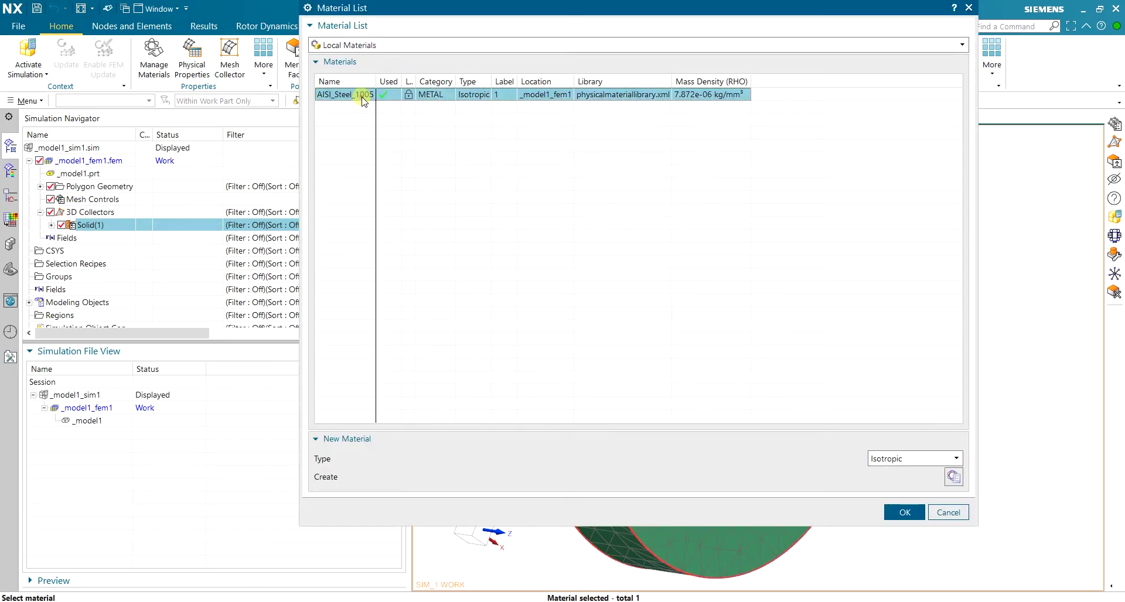
{"action": "left_click", "coordinate": [903, 513]}
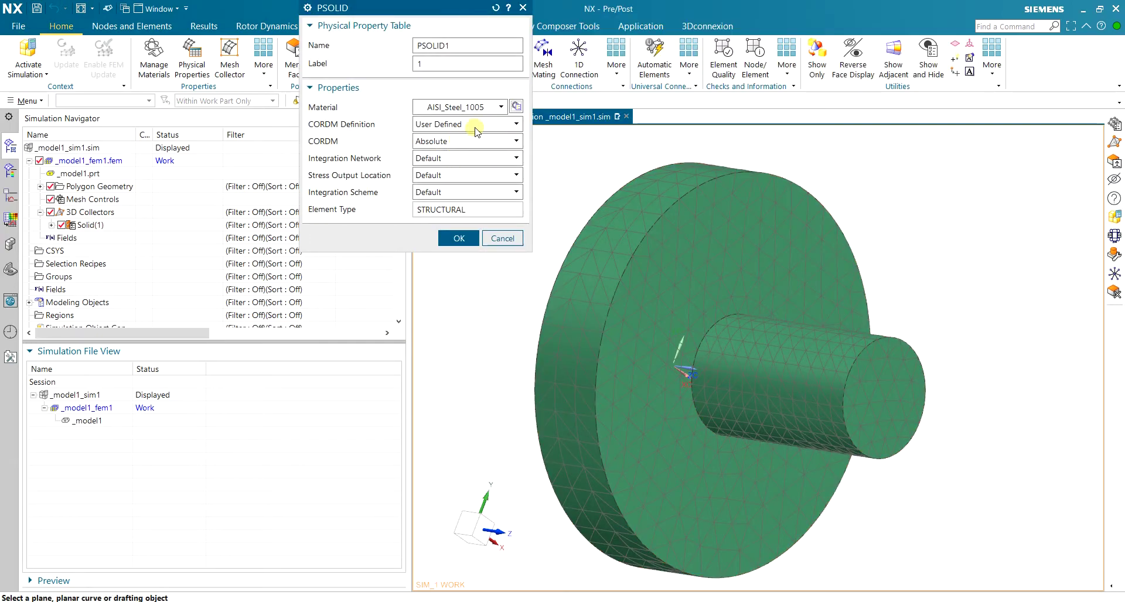
{"action": "left_click", "coordinate": [458, 238]}
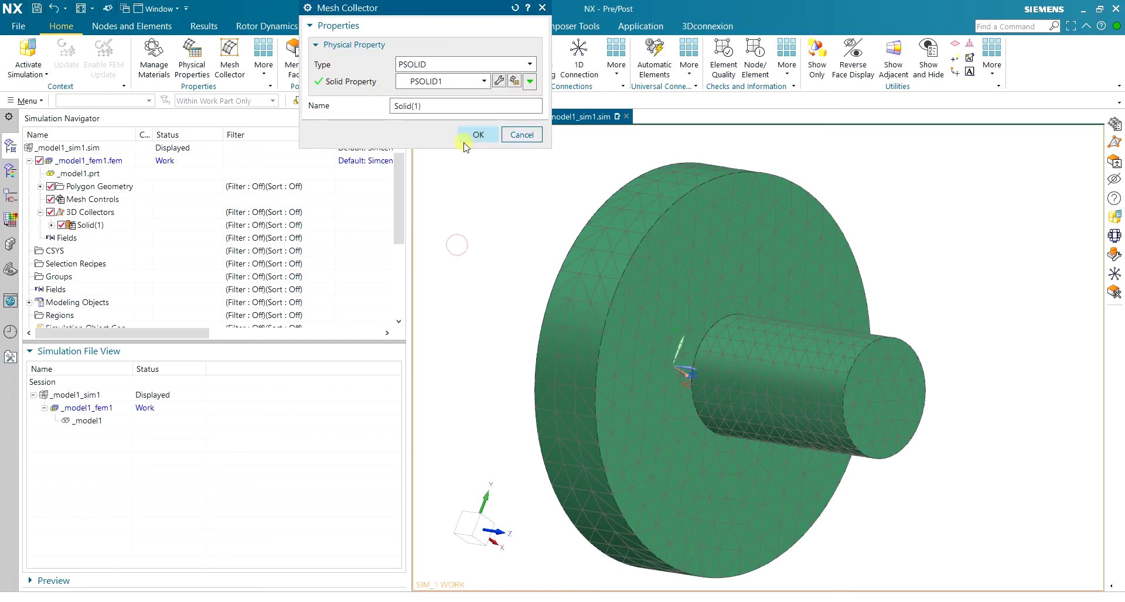
{"action": "left_click", "coordinate": [479, 135]}
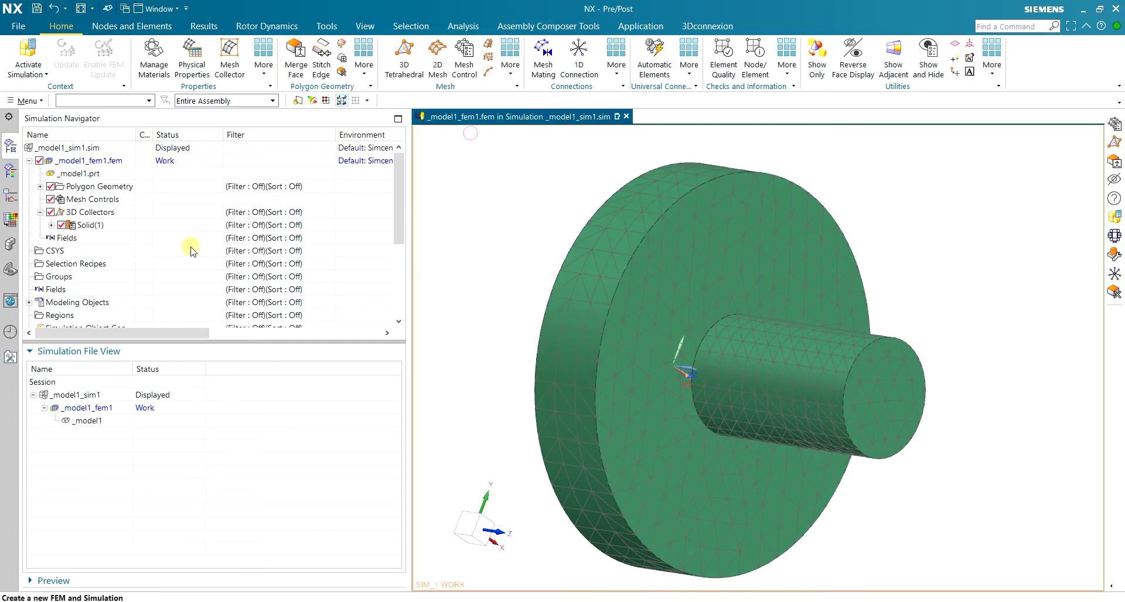
Step: Activate the simulation and apply a fixed constraint to the hub's outer cylindrical face
{"action": "middle_click_drag", "start_coordinate": [498, 213], "coordinate": [319, 200]}
{"action": "left_click", "coordinate": [28, 53]}
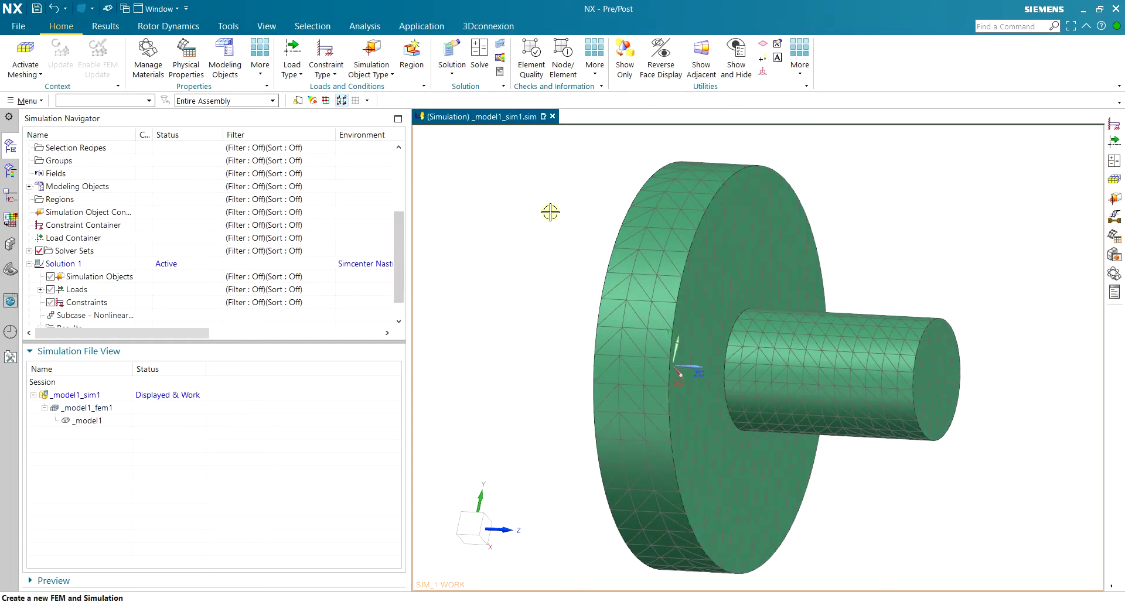
{"action": "middle_click_drag", "start_coordinate": [475, 201], "coordinate": [583, 237]}
{"action": "left_click", "coordinate": [328, 73]}
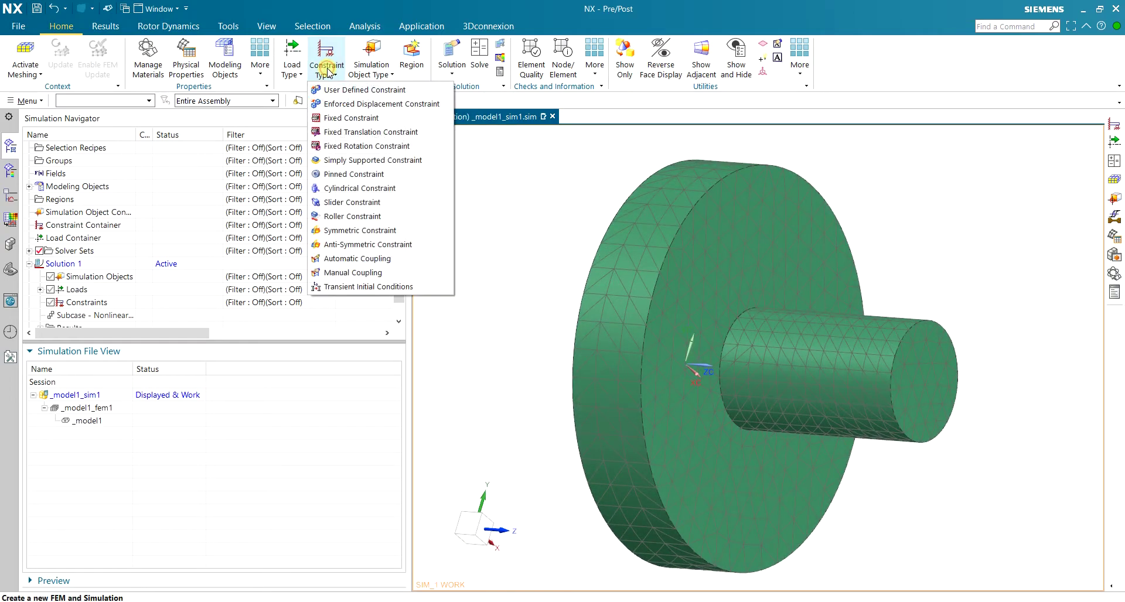
{"action": "left_click", "coordinate": [348, 112]}
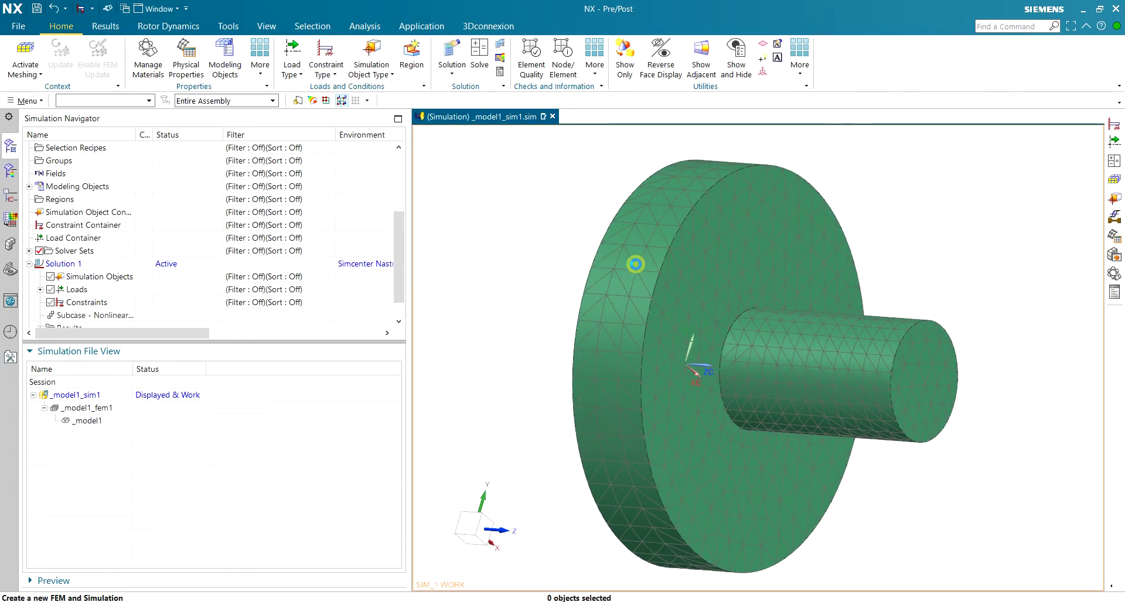
{"action": "left_click", "coordinate": [643, 256]}
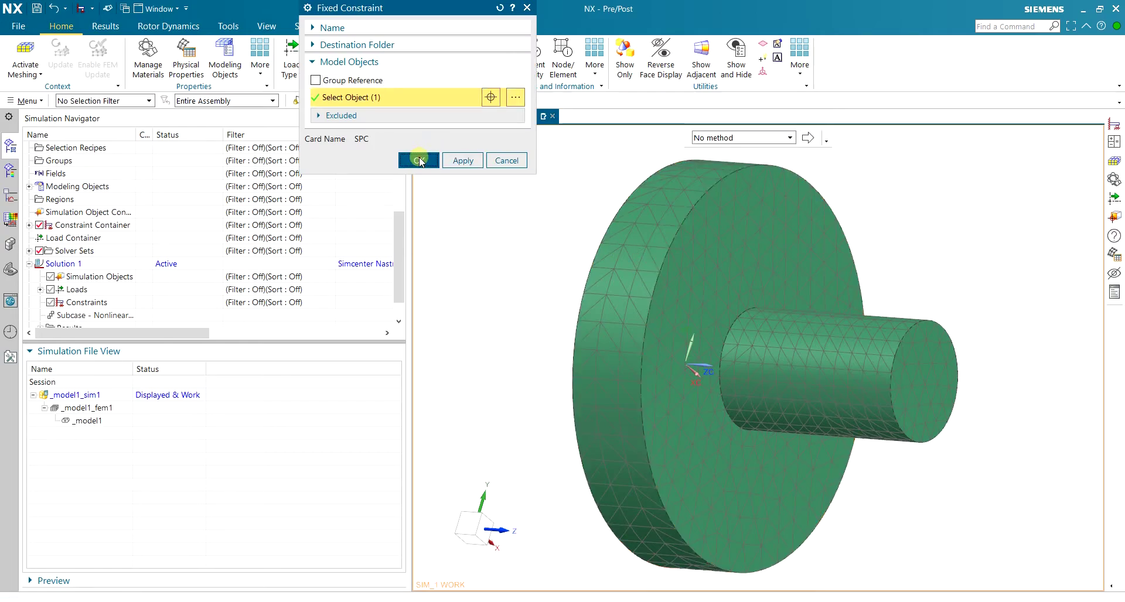
{"action": "left_click", "coordinate": [419, 160]}
Step: Apply a magnitude-and-direction enforced displacement of 20 mm along the shaft axis to the shaft's free end face
{"action": "middle_click_drag", "start_coordinate": [502, 214], "coordinate": [592, 212]}
{"action": "left_click", "coordinate": [322, 72]}
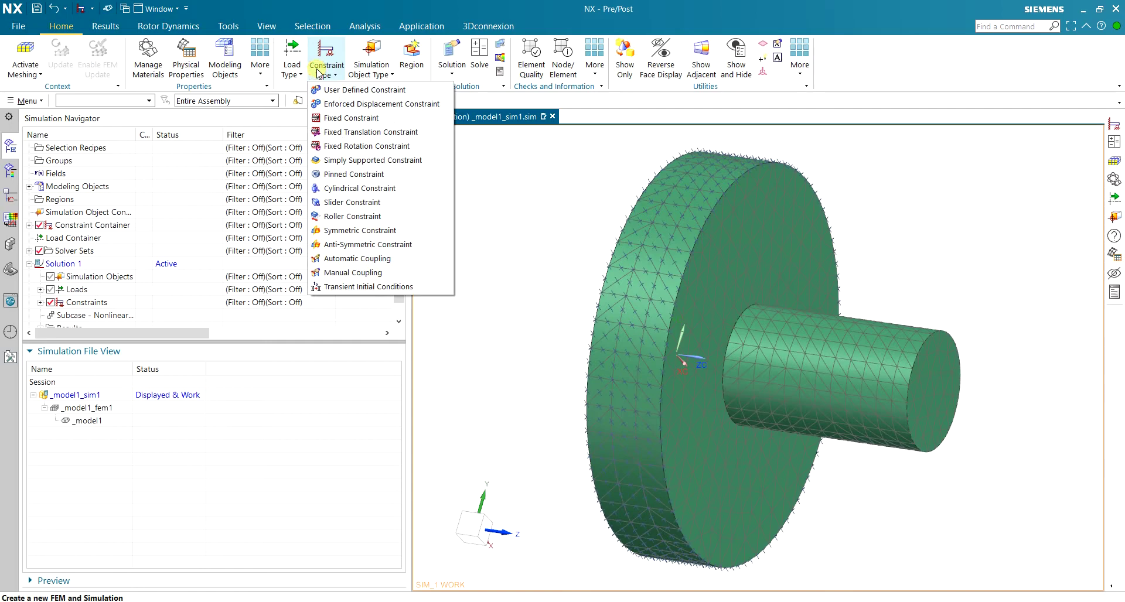
{"action": "left_click", "coordinate": [348, 105]}
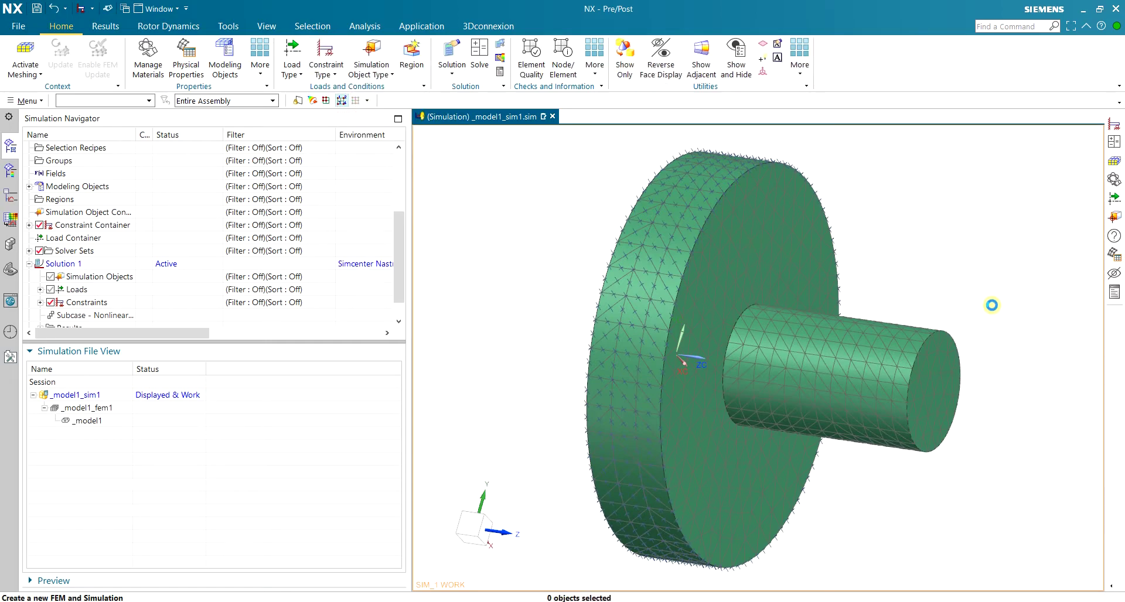
{"action": "middle_click_drag", "start_coordinate": [973, 289], "coordinate": [1032, 272]}
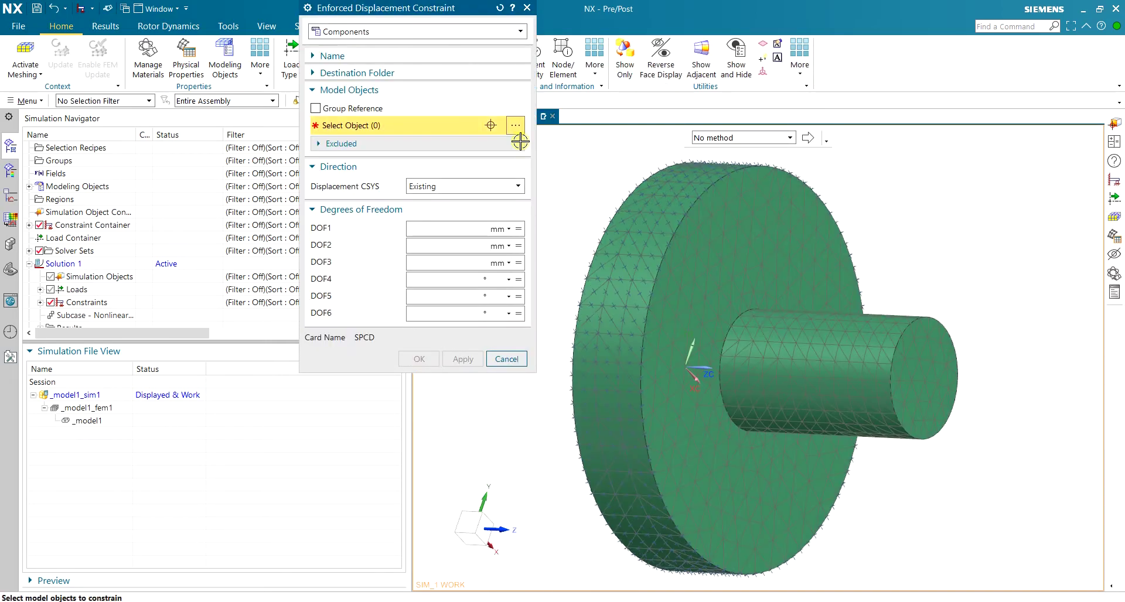
{"action": "left_click", "coordinate": [381, 32]}
{"action": "left_click", "coordinate": [381, 53]}
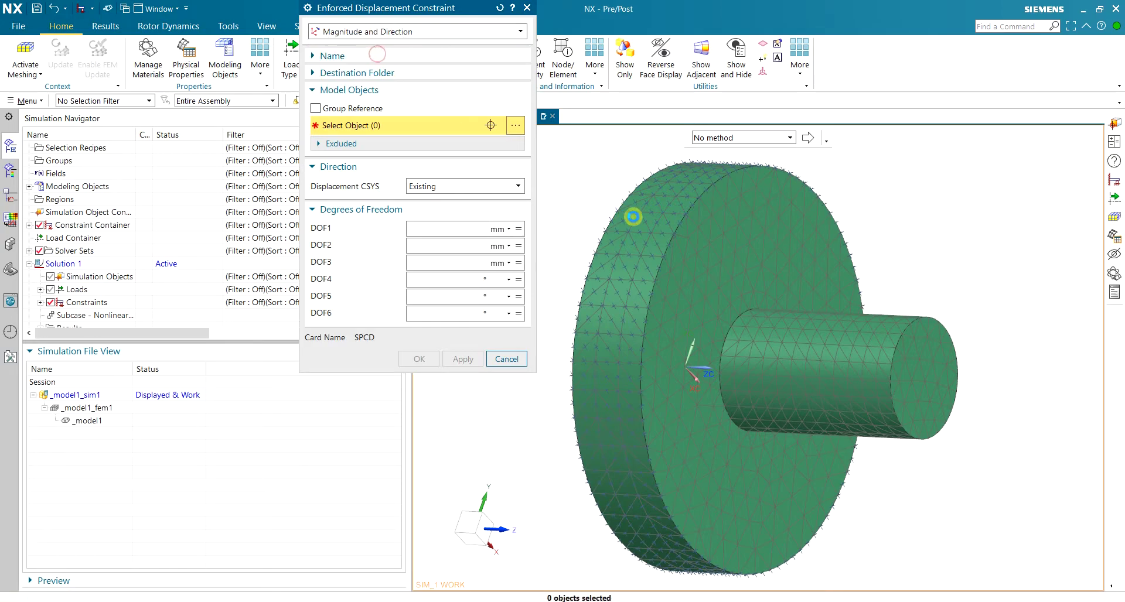
{"action": "left_click", "coordinate": [966, 377]}
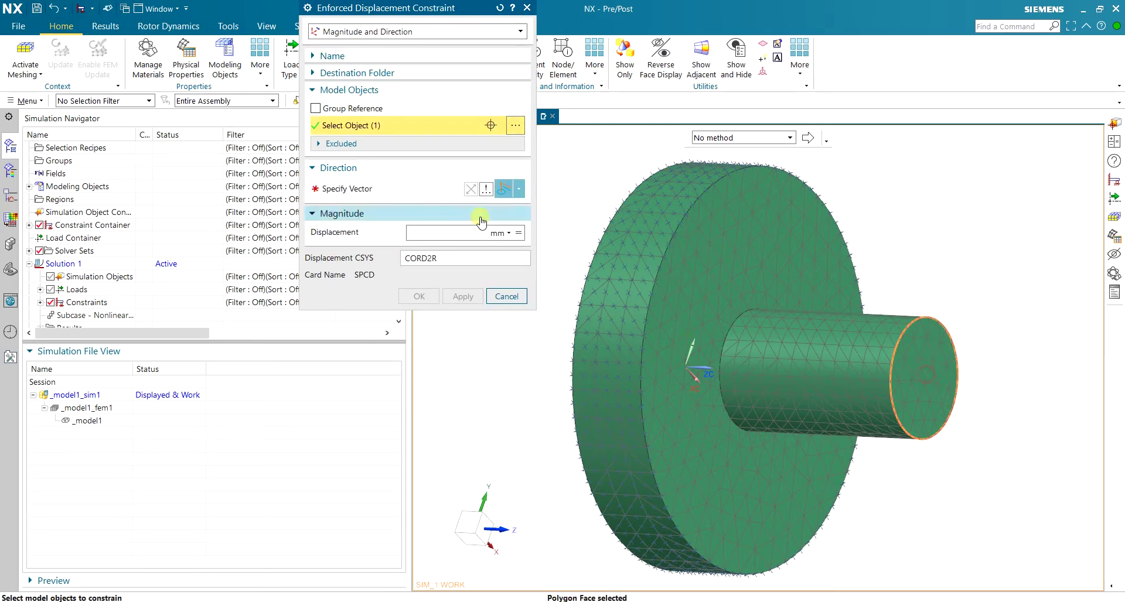
{"action": "left_click", "coordinate": [402, 188]}
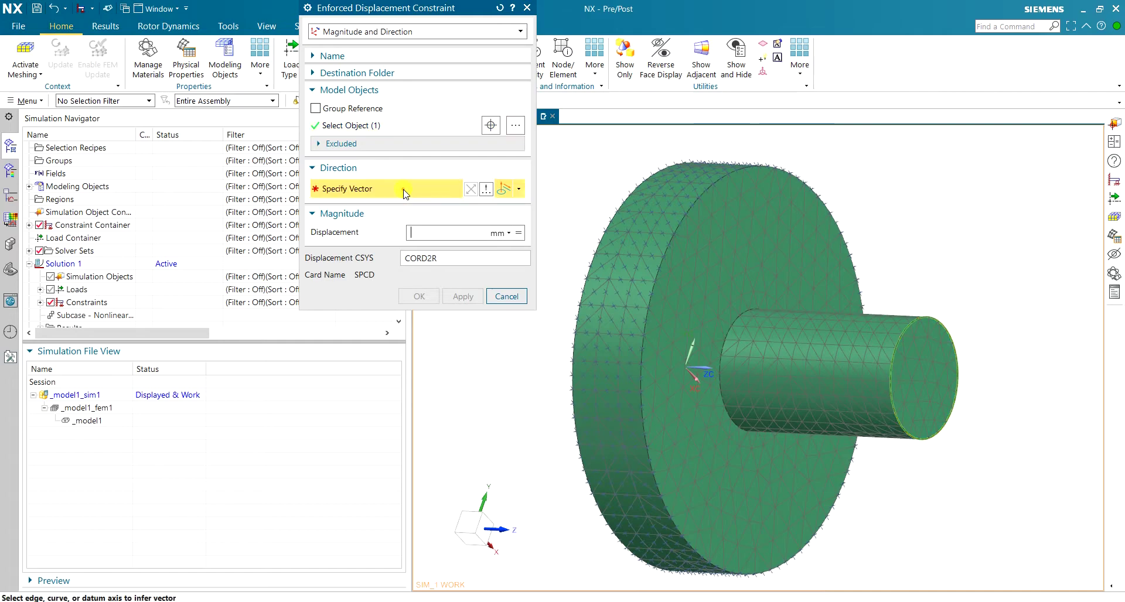
{"action": "left_click", "coordinate": [919, 318]}
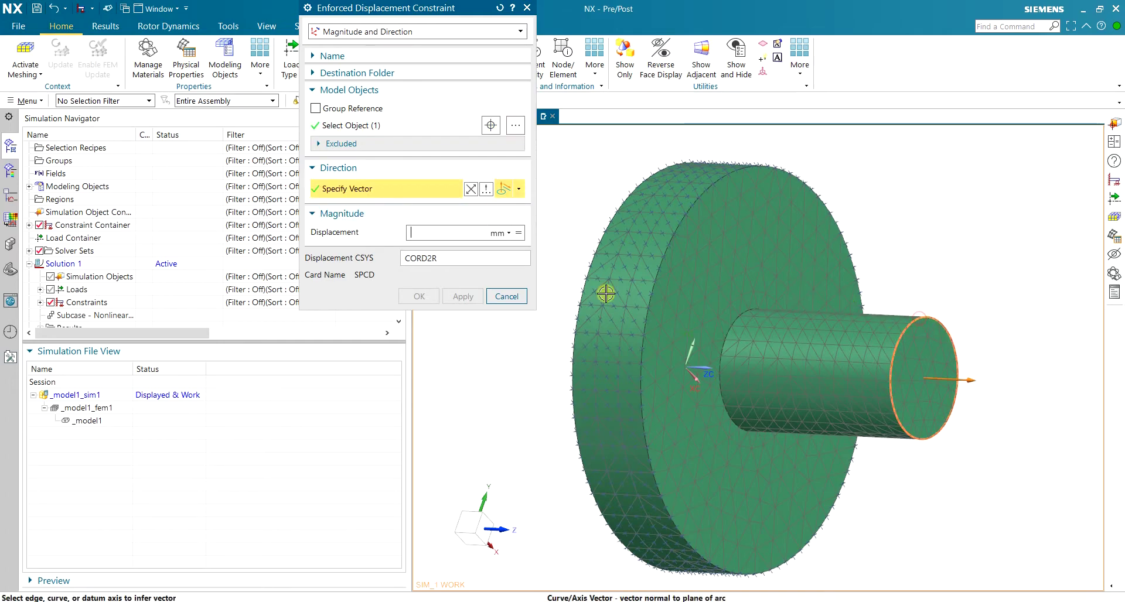
{"action": "type", "text": "20"}
{"action": "left_click", "coordinate": [419, 296]}
Step: Set up a manual surface-to-surface contact and define its source region from the shaft's cylindrical face and its end face inside the bore
{"action": "middle_click_drag", "start_coordinate": [512, 260], "coordinate": [459, 210]}
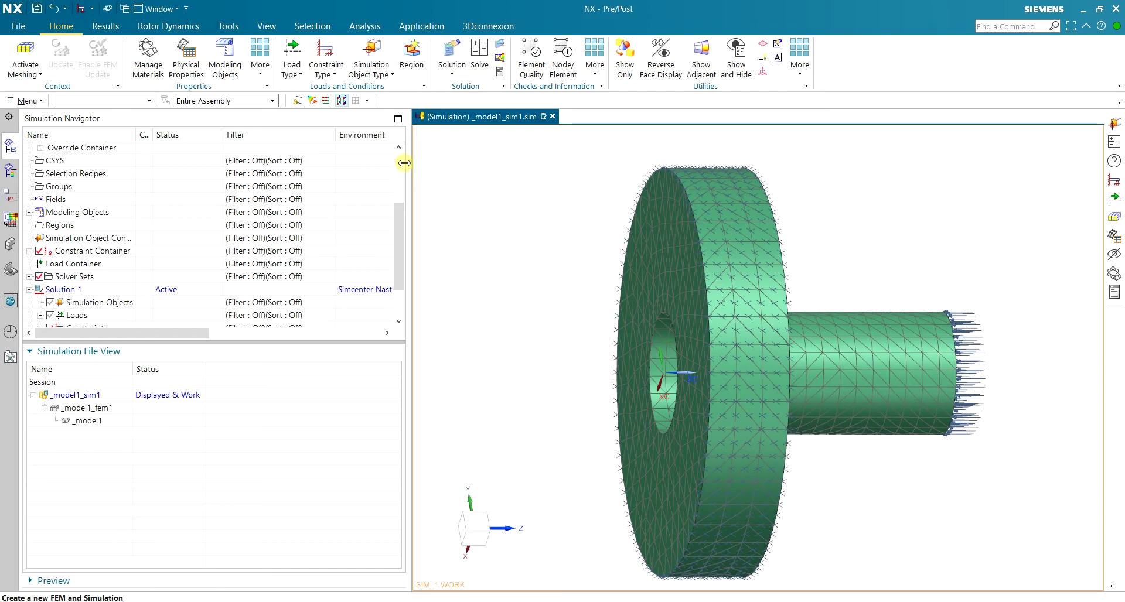
{"action": "left_click", "coordinate": [374, 71]}
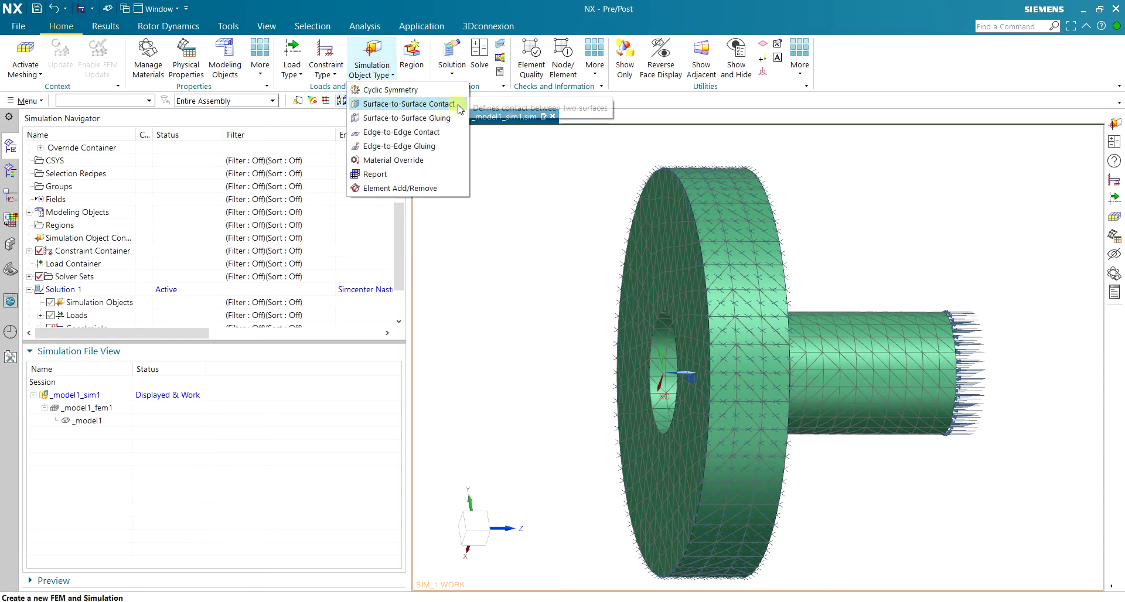
{"action": "left_click", "coordinate": [439, 104]}
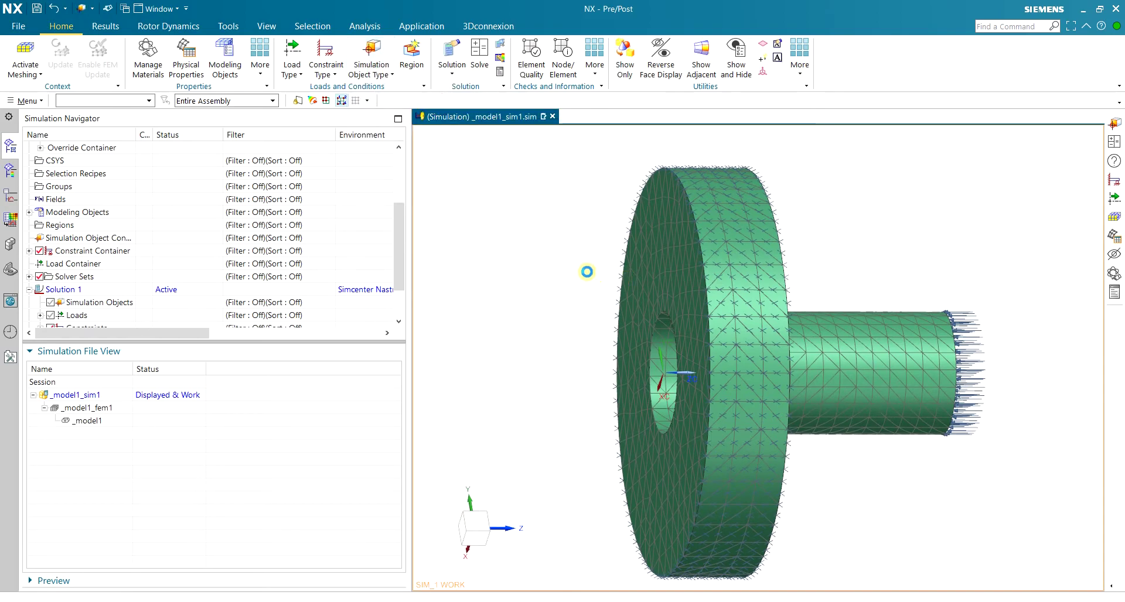
{"action": "scroll", "coordinate": [762, 334], "scroll_direction": "up", "scroll_amount": 3}
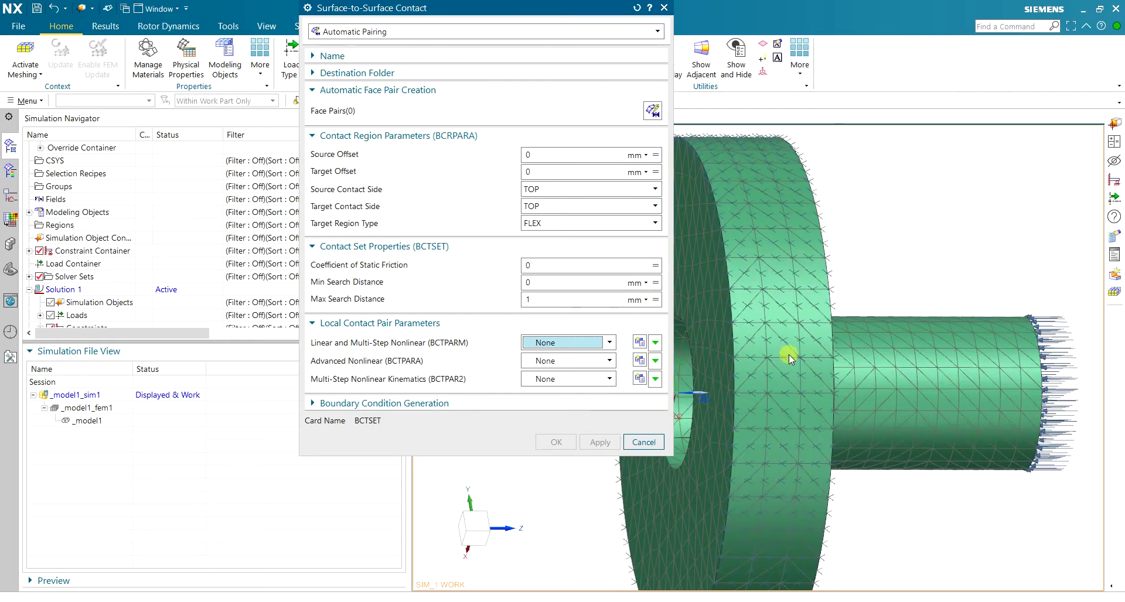
{"action": "middle_click_drag", "start_coordinate": [802, 354], "coordinate": [610, 281]}
{"action": "left_click", "coordinate": [375, 32]}
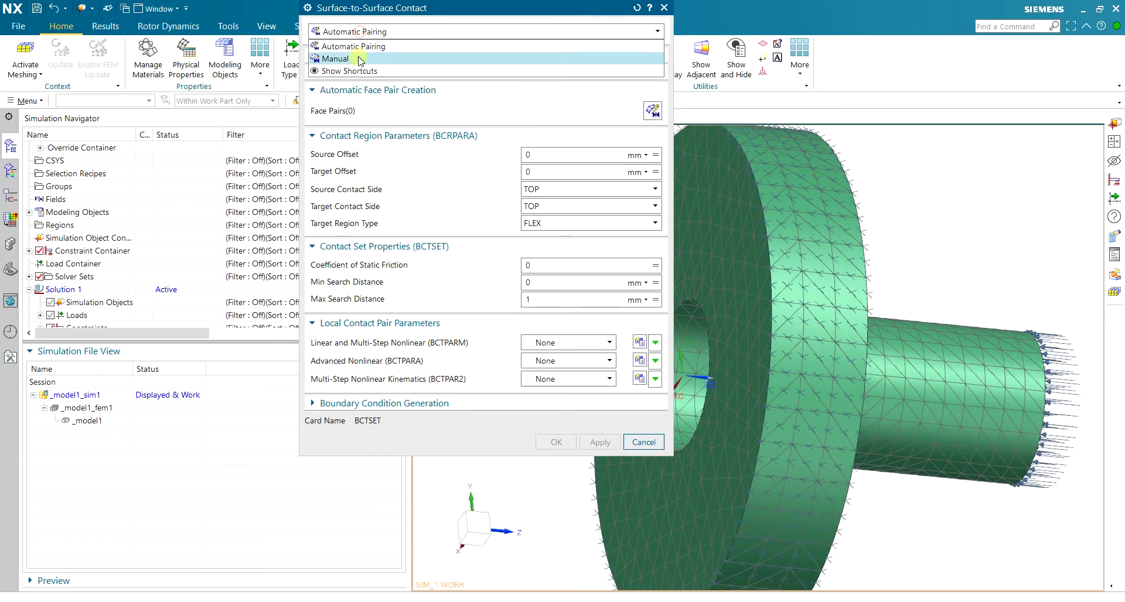
{"action": "left_click", "coordinate": [356, 54]}
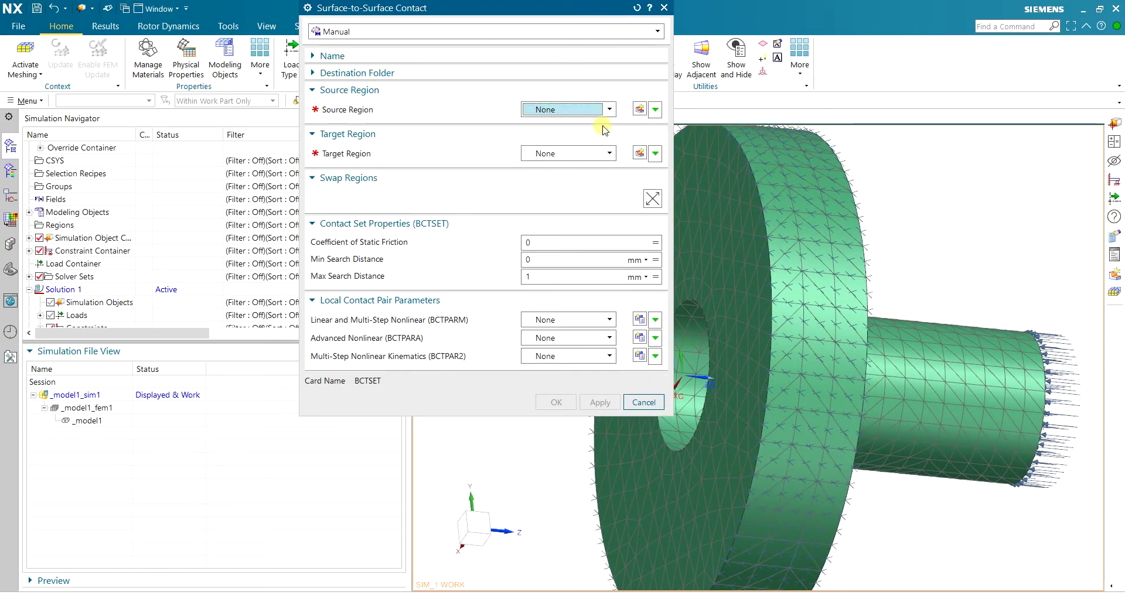
{"action": "left_click", "coordinate": [637, 109]}
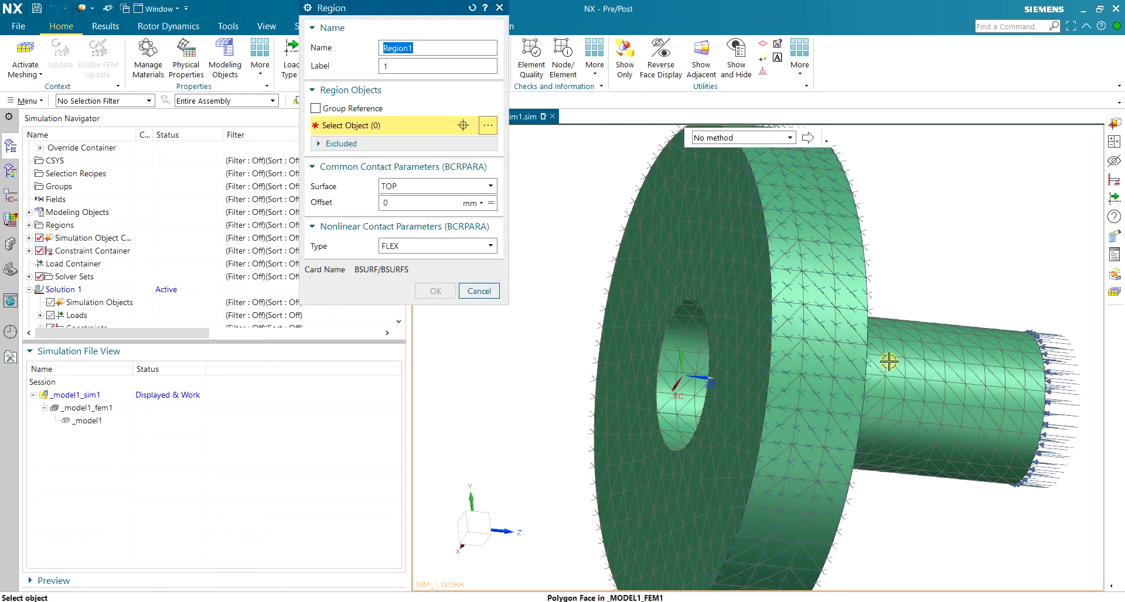
{"action": "left_click", "coordinate": [949, 392]}
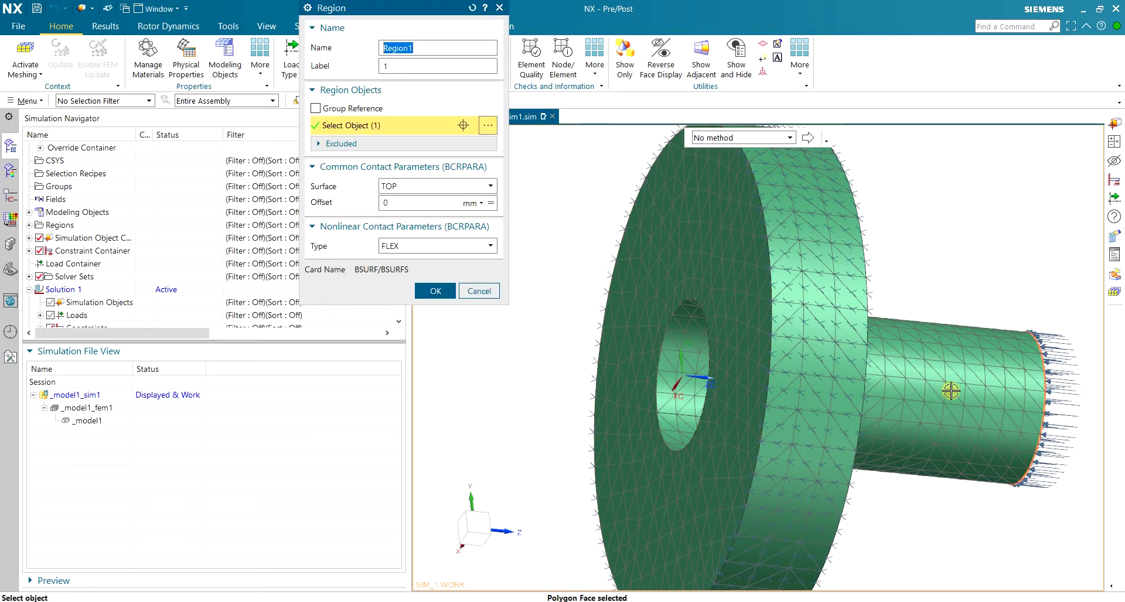
{"action": "middle_click_drag", "start_coordinate": [964, 285], "coordinate": [967, 339]}
{"action": "left_click", "coordinate": [663, 378]}
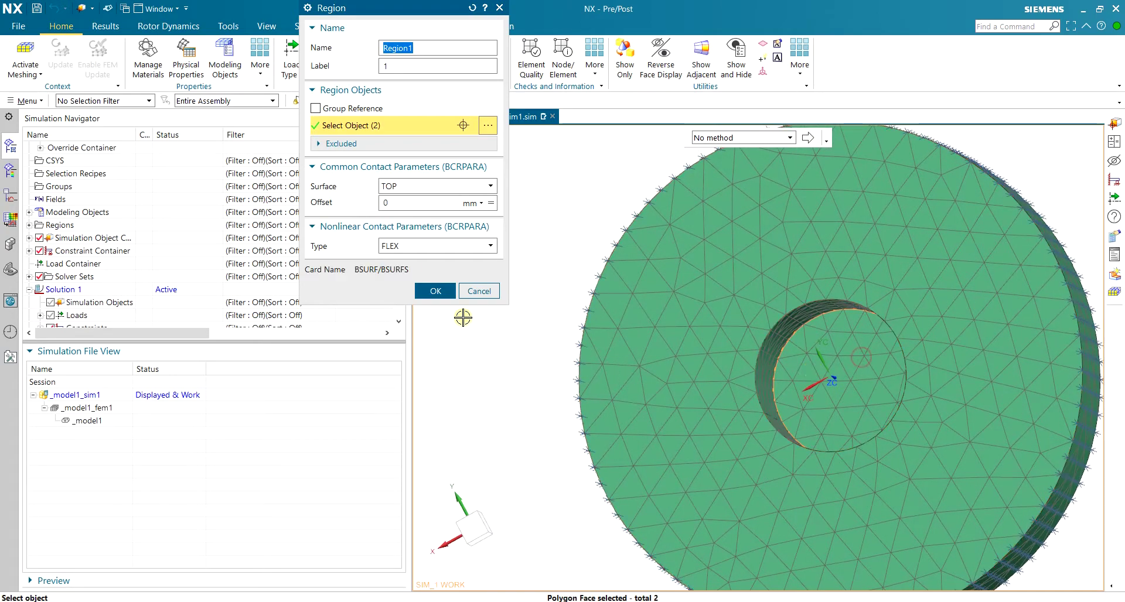
{"action": "left_click", "coordinate": [436, 291]}
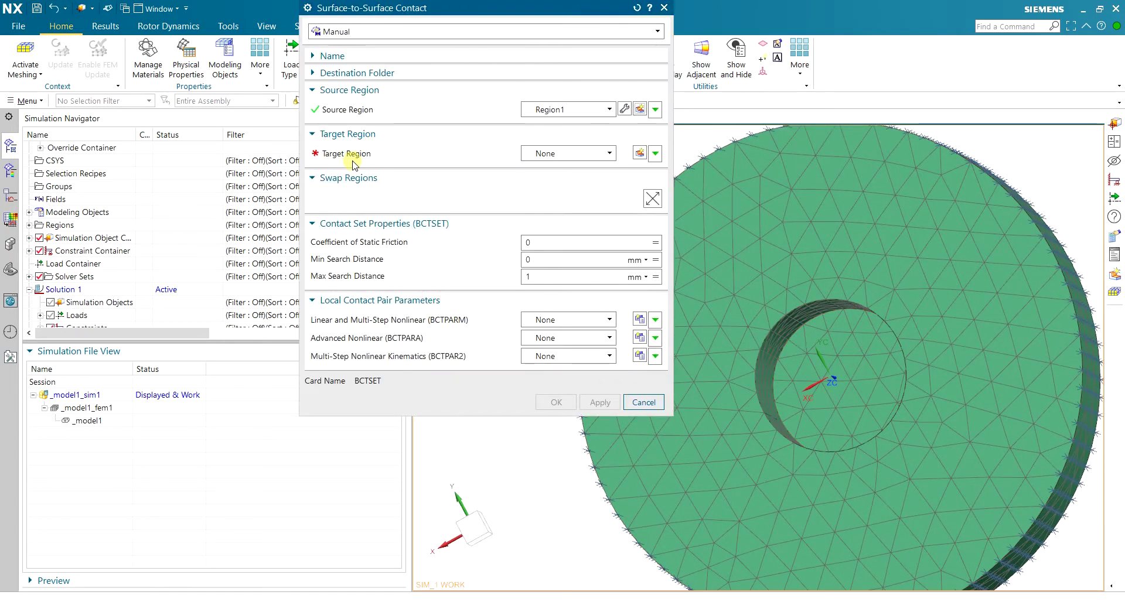
Step: Define the contact's target region from the hub's bore face, set static friction to 0.15, and create the contact
{"action": "left_click", "coordinate": [639, 153]}
{"action": "left_click", "coordinate": [792, 332]}
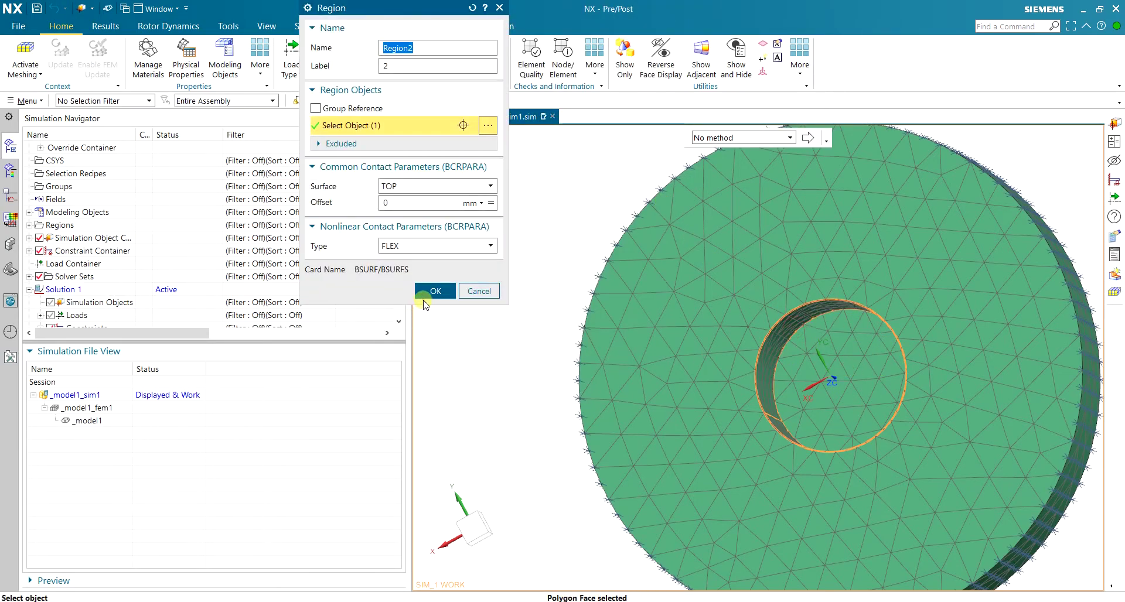
{"action": "left_click", "coordinate": [426, 293]}
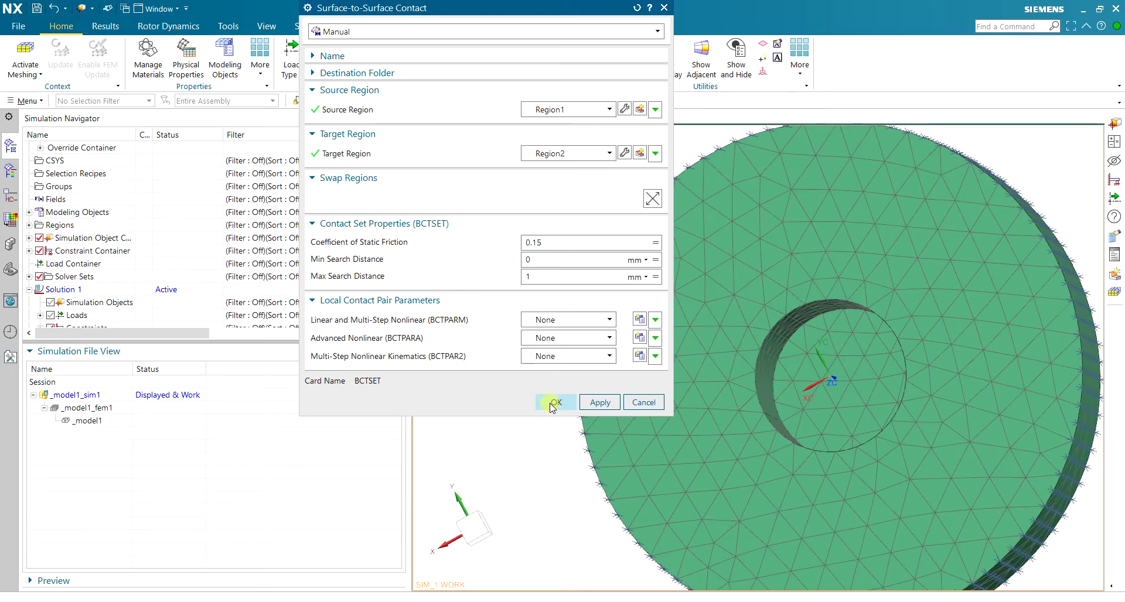
{"action": "left_click", "coordinate": [543, 404]}
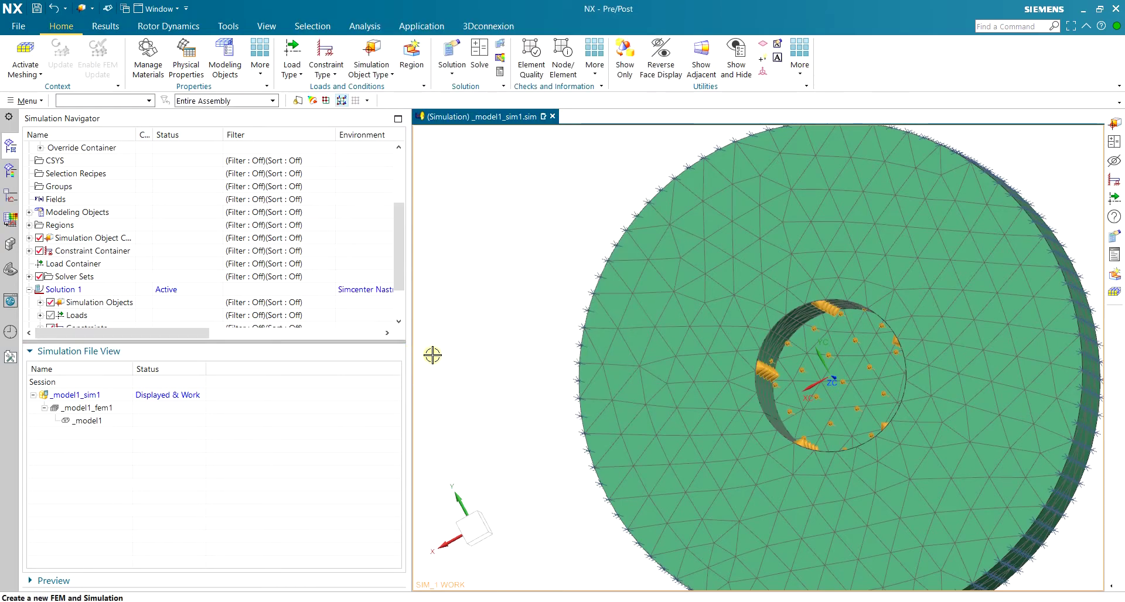
Step: Examine the contact, fixed constraint and enforced displacement symbols on the hub and shaft from several angles
{"action": "scroll", "coordinate": [438, 350], "scroll_direction": "down", "scroll_amount": 3}
{"action": "mouse_move", "coordinate": [693, 342]}
{"action": "middle_mouse_down"}
{"action": "mouse_move", "coordinate": [729, 349]}
{"action": "mouse_move", "coordinate": [703, 328]}
{"action": "mouse_move", "coordinate": [743, 321]}
{"action": "mouse_move", "coordinate": [690, 331]}
{"action": "middle_mouse_up"}
{"action": "scroll", "coordinate": [164, 231], "scroll_direction": "down", "scroll_amount": 2}
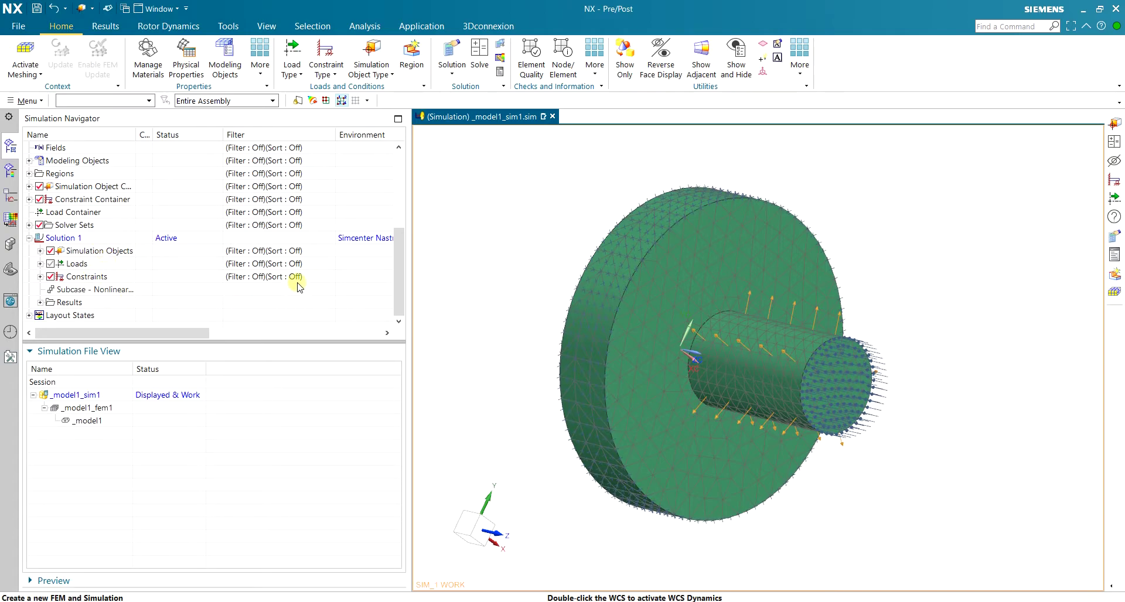
{"action": "scroll", "coordinate": [562, 334], "scroll_direction": "up", "scroll_amount": 1}
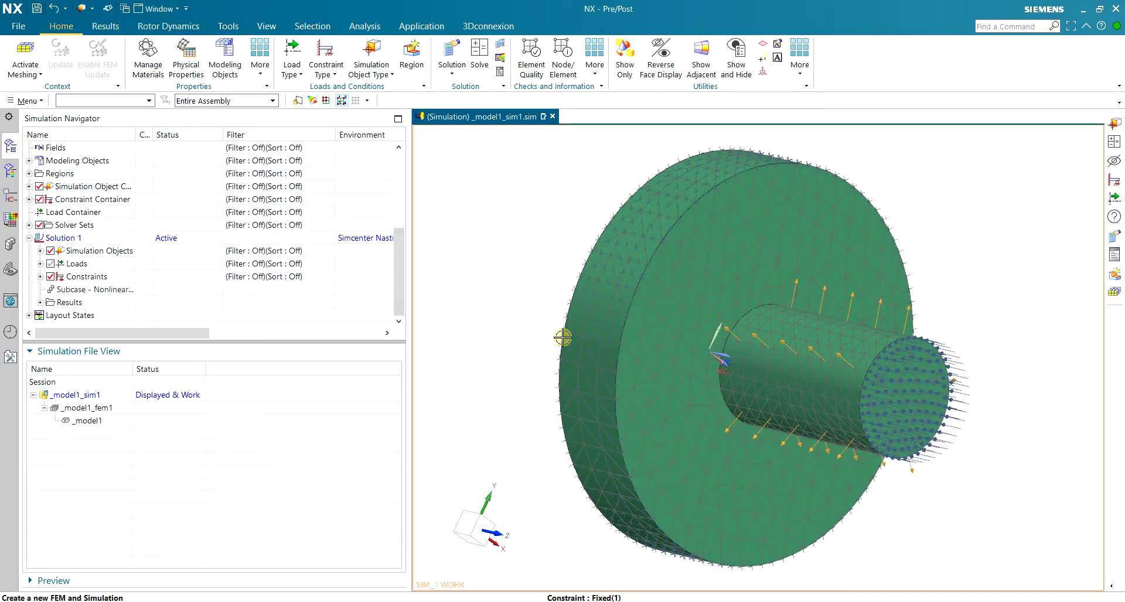
{"action": "middle_click_drag", "start_coordinate": [511, 307], "coordinate": [519, 275]}
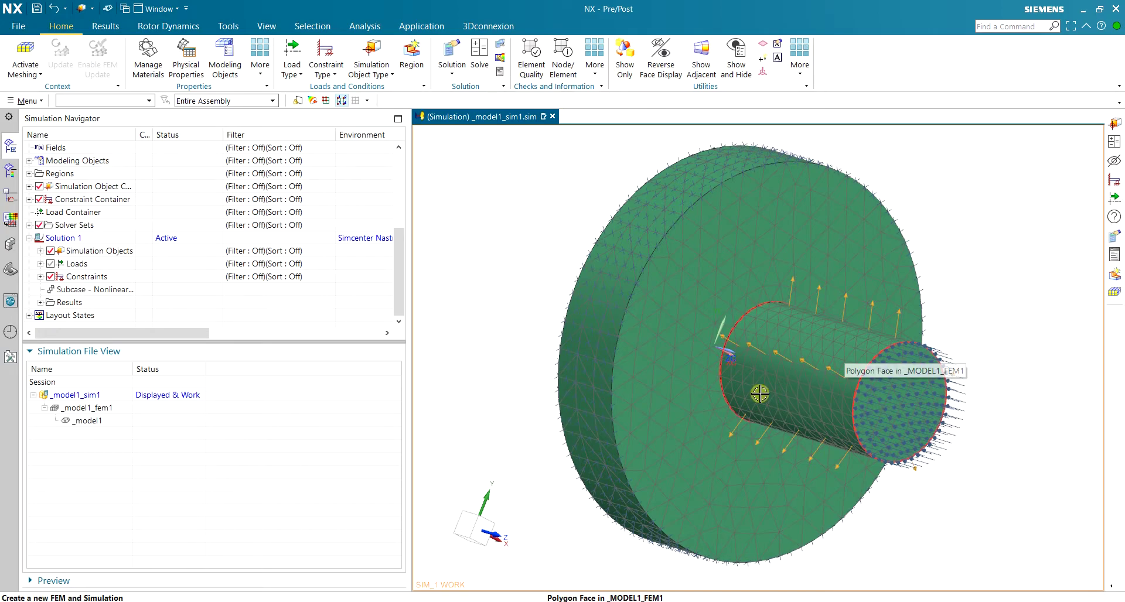
{"action": "mouse_move", "coordinate": [760, 394]}
{"action": "middle_mouse_down"}
{"action": "mouse_move", "coordinate": [780, 378]}
{"action": "mouse_move", "coordinate": [772, 393]}
{"action": "middle_mouse_up"}
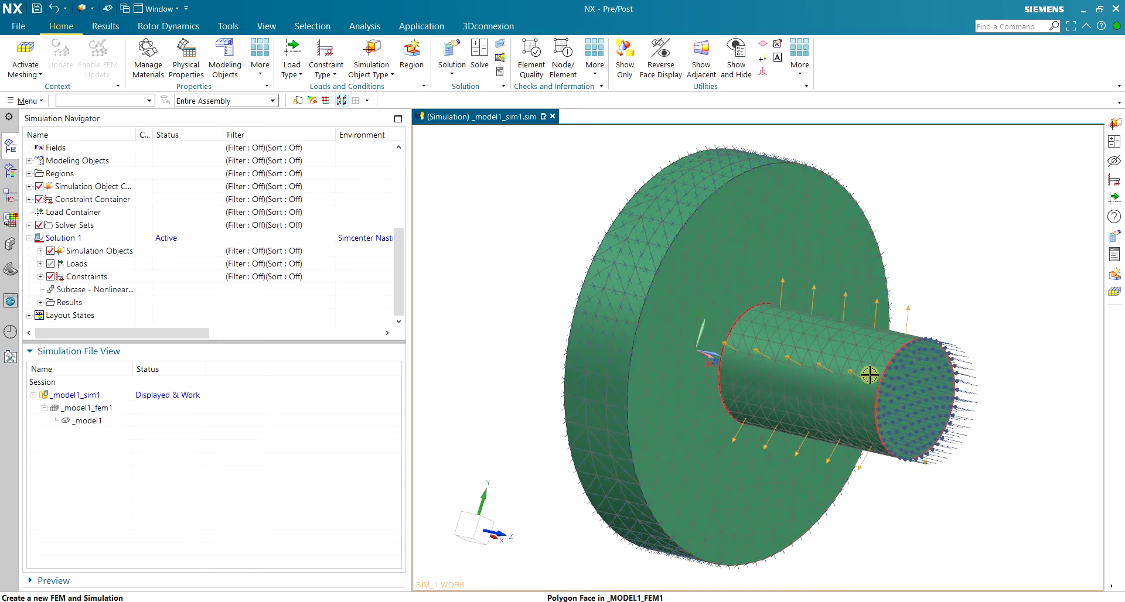
{"action": "middle_click_drag", "start_coordinate": [863, 359], "coordinate": [872, 389]}
{"action": "scroll", "coordinate": [872, 388], "scroll_direction": "up", "scroll_amount": 3}
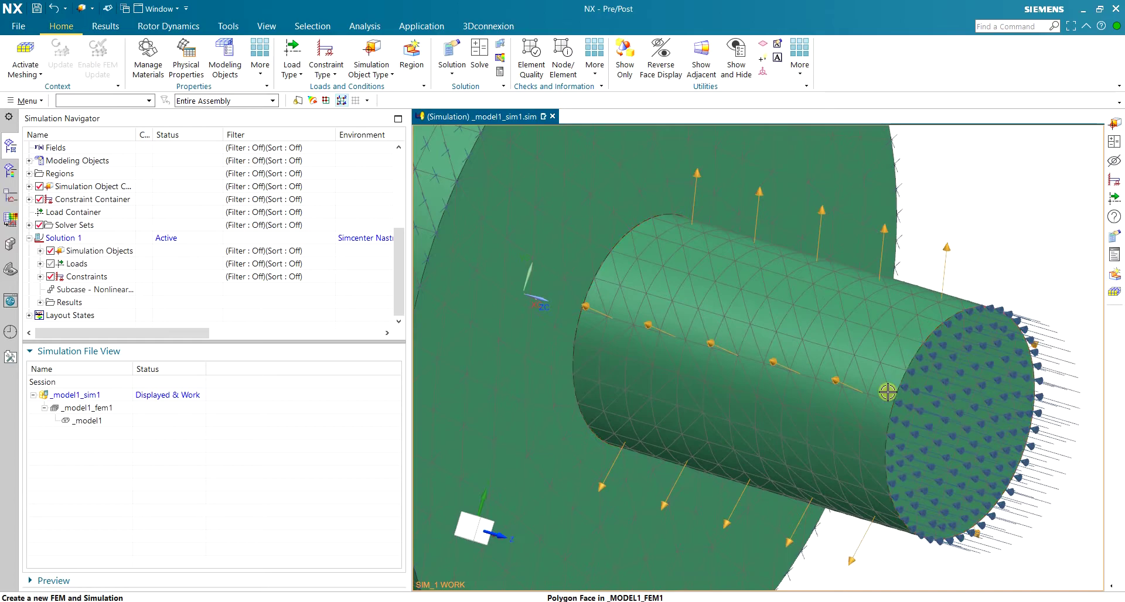
{"action": "scroll", "coordinate": [888, 369], "scroll_direction": "down", "scroll_amount": 2}
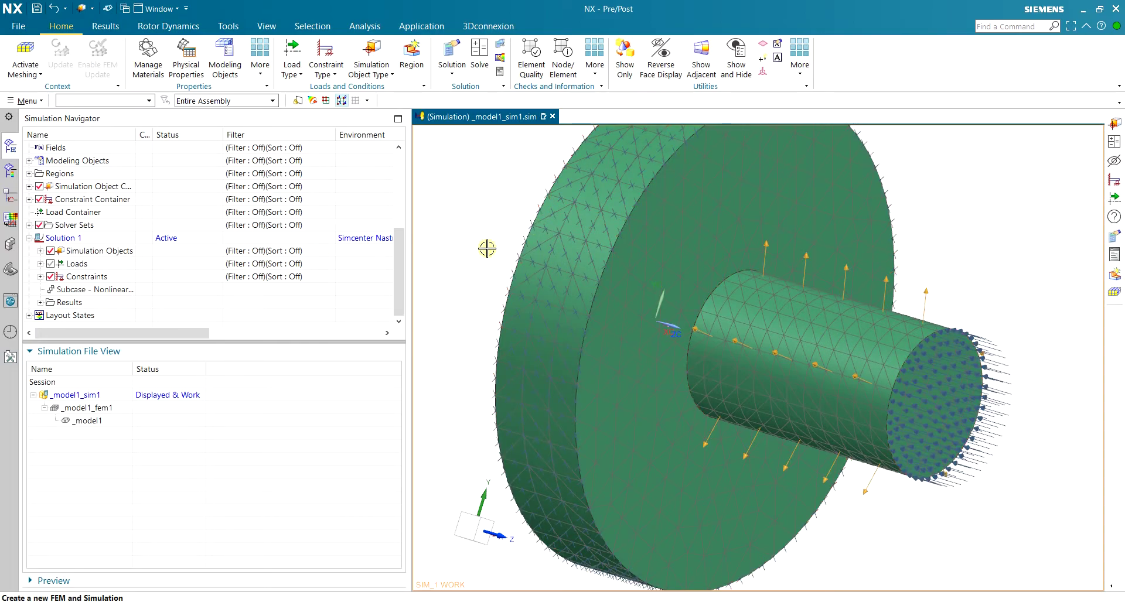
Step: Edit Solution 1 to add nonlinear control parameters (NLCNTL) with Stiffness Matrix Stabilization (MSTAB) set to Used
{"action": "right_click", "coordinate": [92, 242]}
{"action": "left_click", "coordinate": [111, 252]}
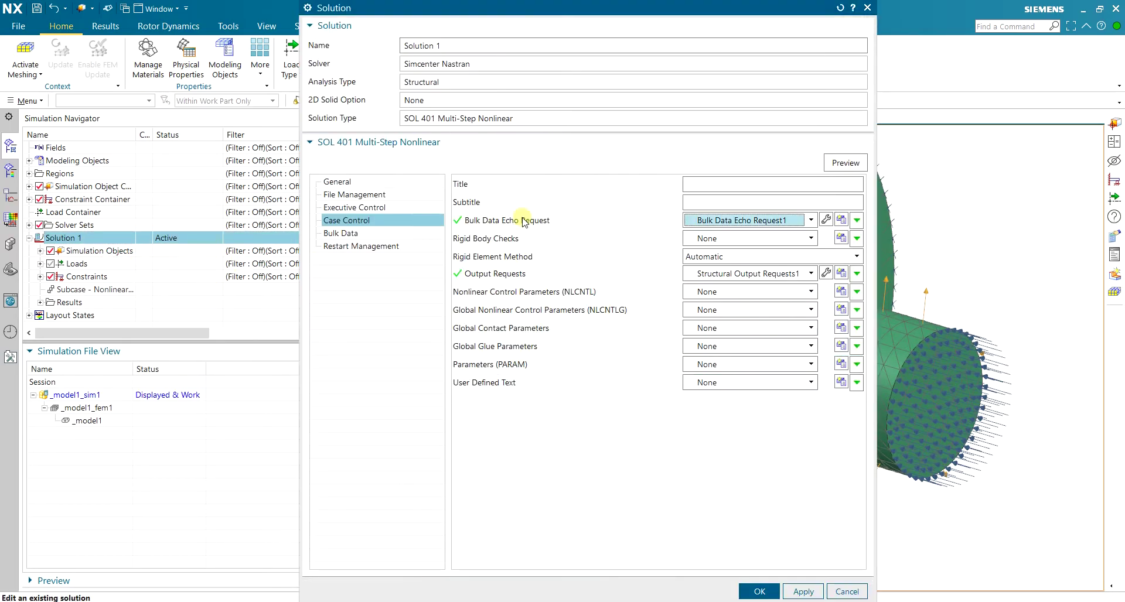
{"action": "left_click", "coordinate": [648, 18]}
{"action": "left_click_drag", "start_coordinate": [647, 4], "coordinate": [592, 29]}
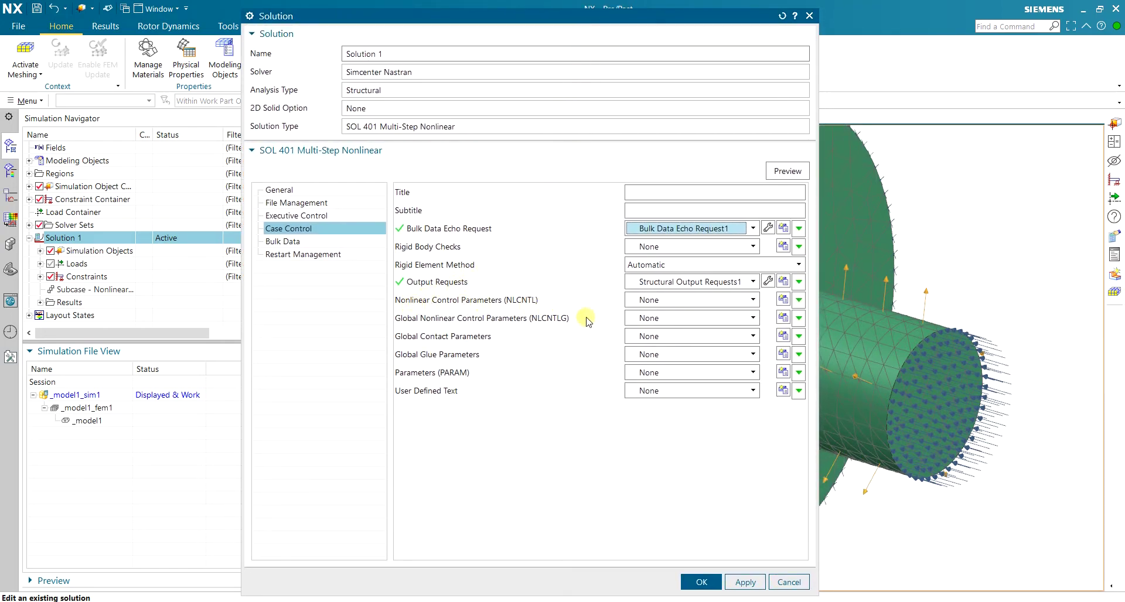
{"action": "left_click", "coordinate": [783, 300]}
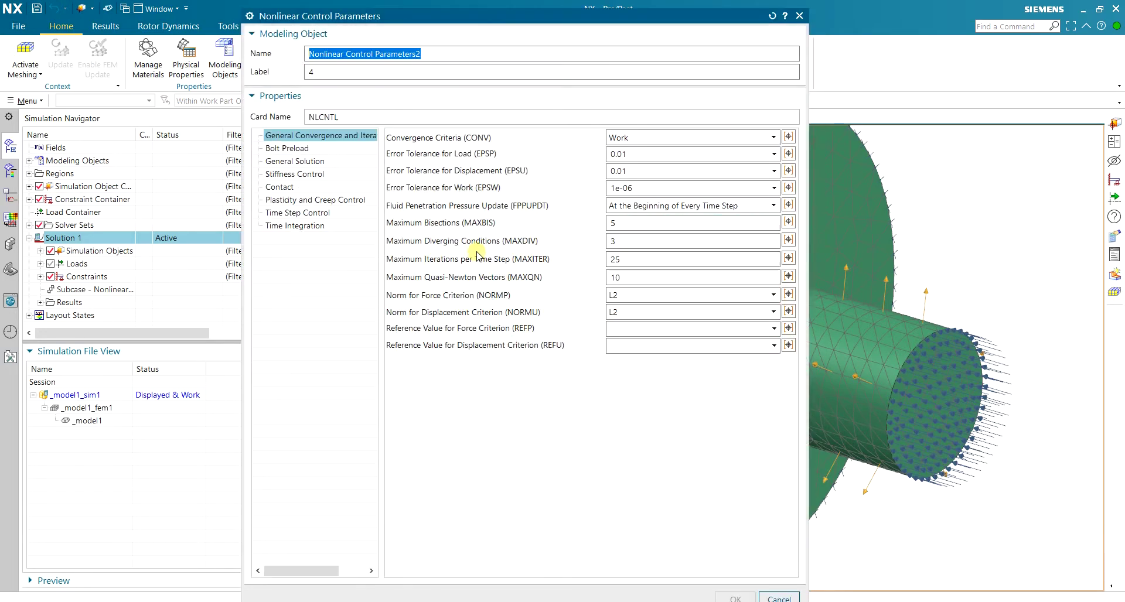
{"action": "left_click", "coordinate": [323, 174]}
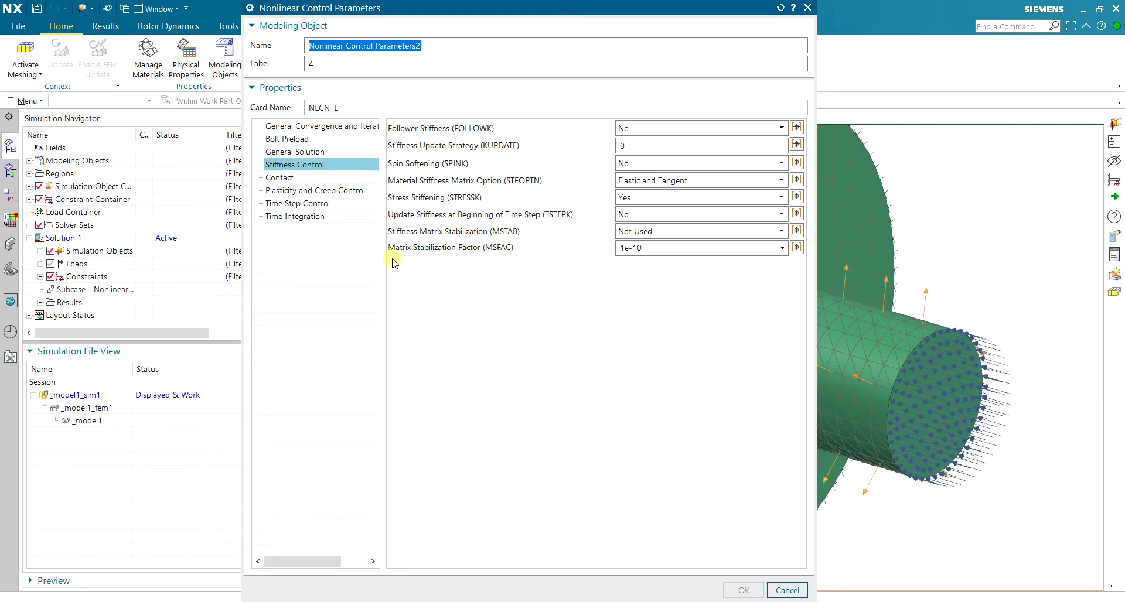
{"action": "left_click", "coordinate": [657, 240]}
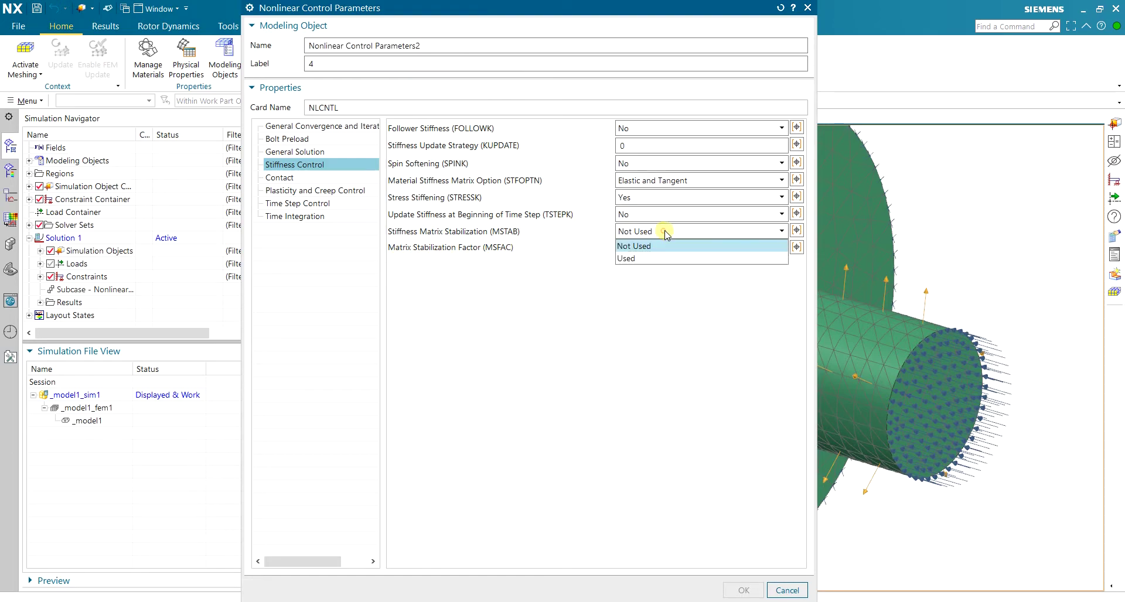
{"action": "left_click", "coordinate": [667, 256]}
{"action": "left_click", "coordinate": [745, 591]}
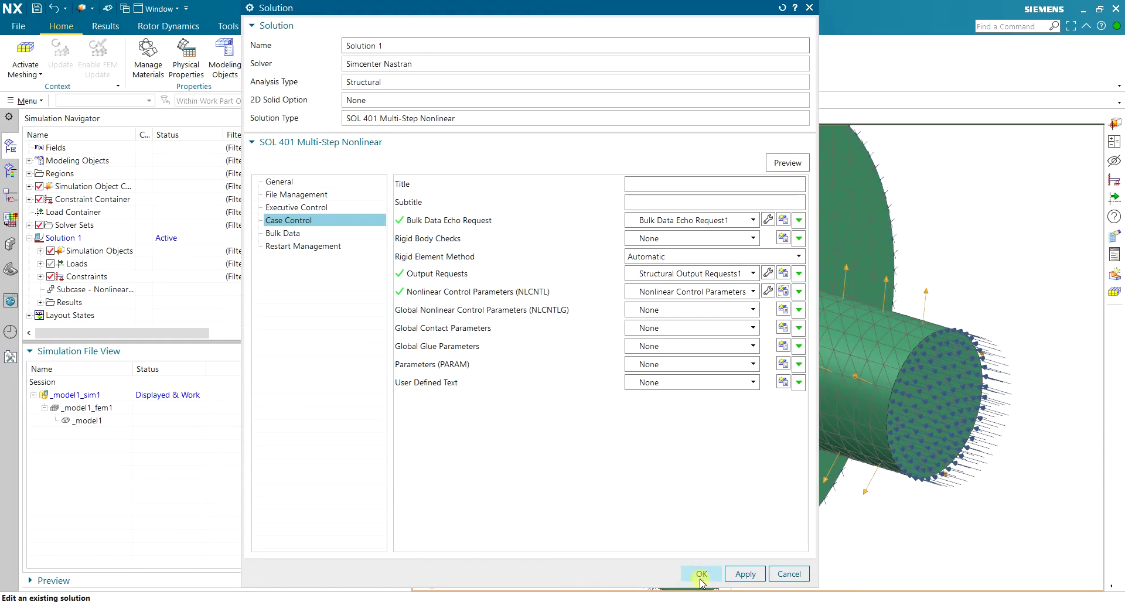
{"action": "left_click", "coordinate": [701, 576]}
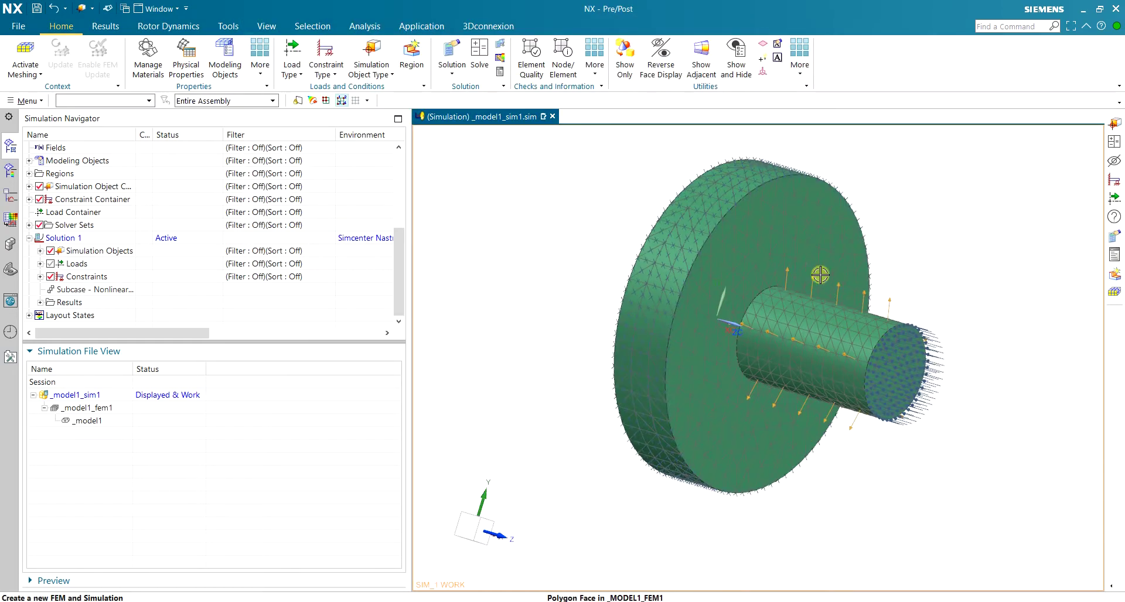
Step: Solve Solution 1 and dismiss the solver information and job monitor once the job completes
{"action": "middle_click_drag", "start_coordinate": [779, 271], "coordinate": [812, 285]}
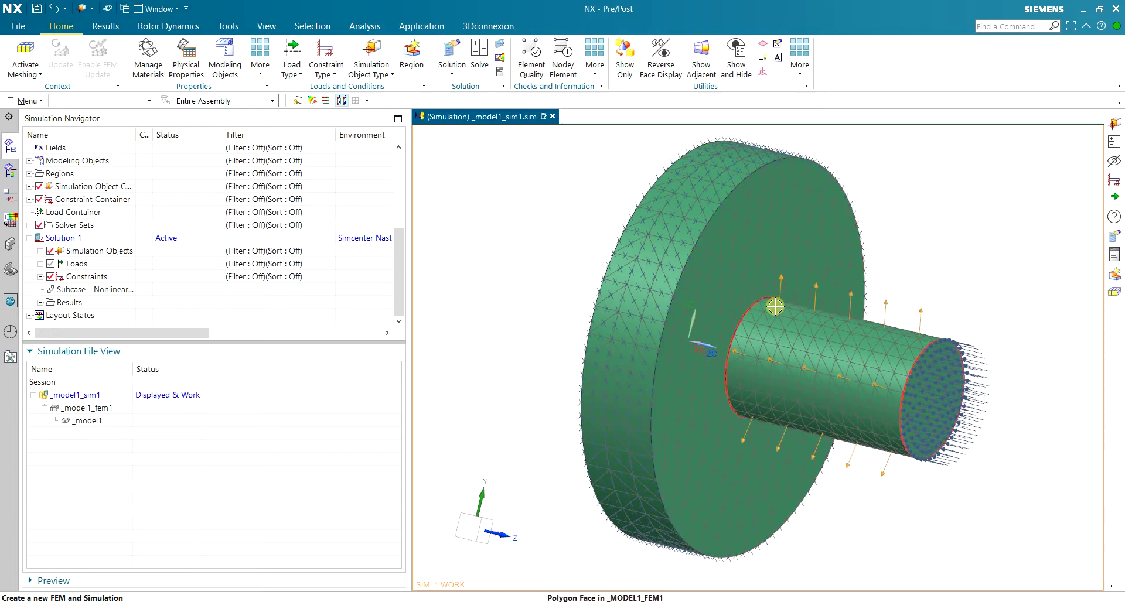
{"action": "middle_click_drag", "start_coordinate": [768, 292], "coordinate": [790, 322]}
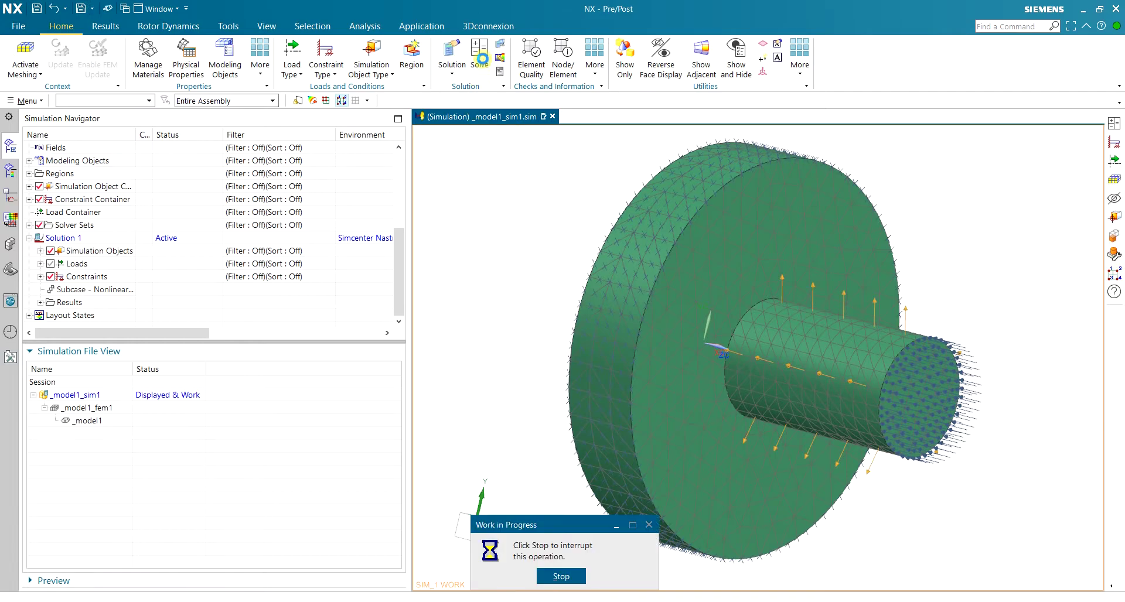
{"action": "left_click", "coordinate": [481, 59]}
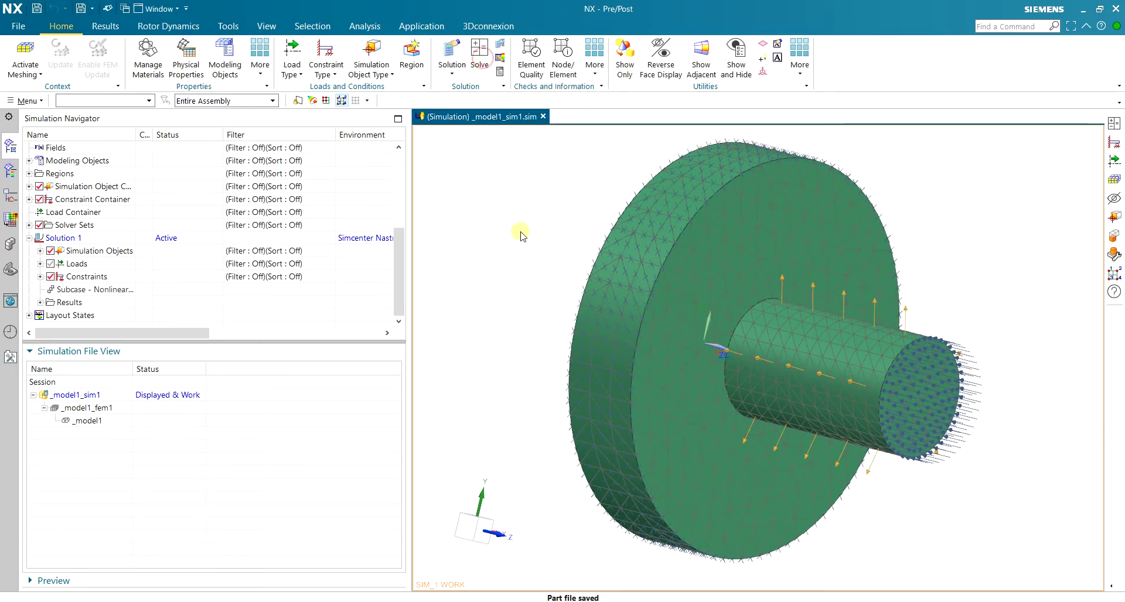
{"action": "left_click", "coordinate": [374, 177]}
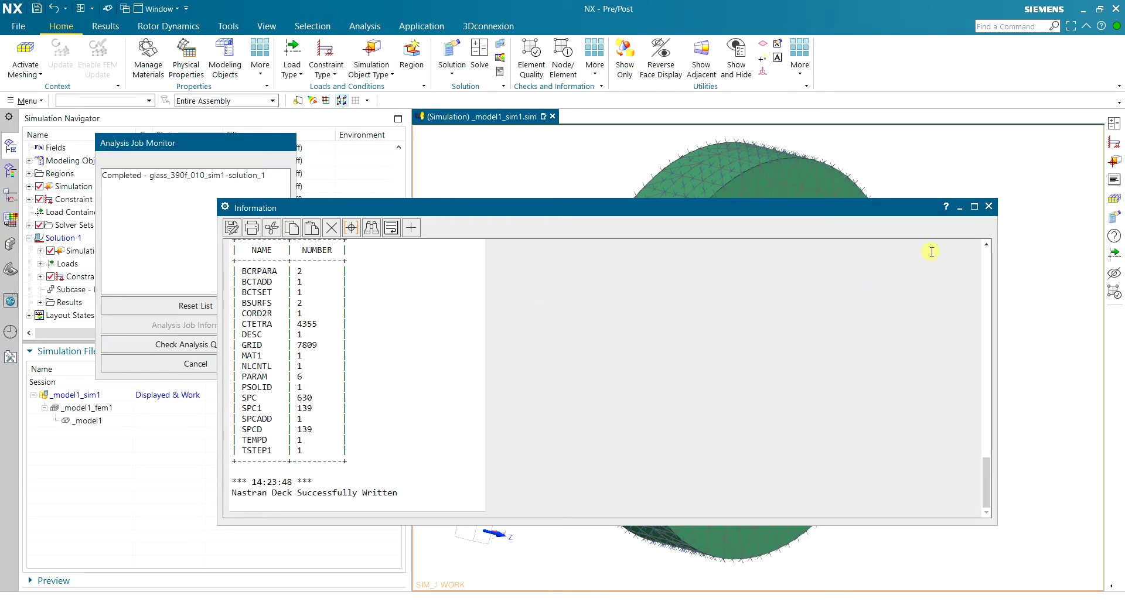
{"action": "left_click", "coordinate": [988, 208]}
{"action": "left_click", "coordinate": [221, 364]}
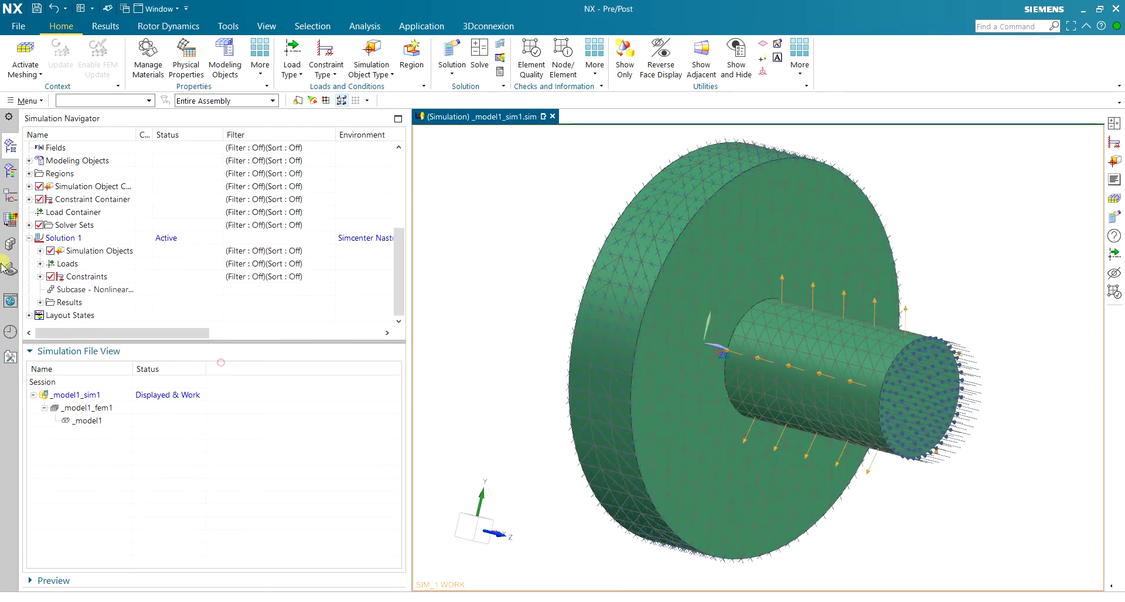
Step: Open the structural results of Solution 1 and plot the nodal displacement for Increment 1, 1s
{"action": "double_click", "coordinate": [73, 302]}
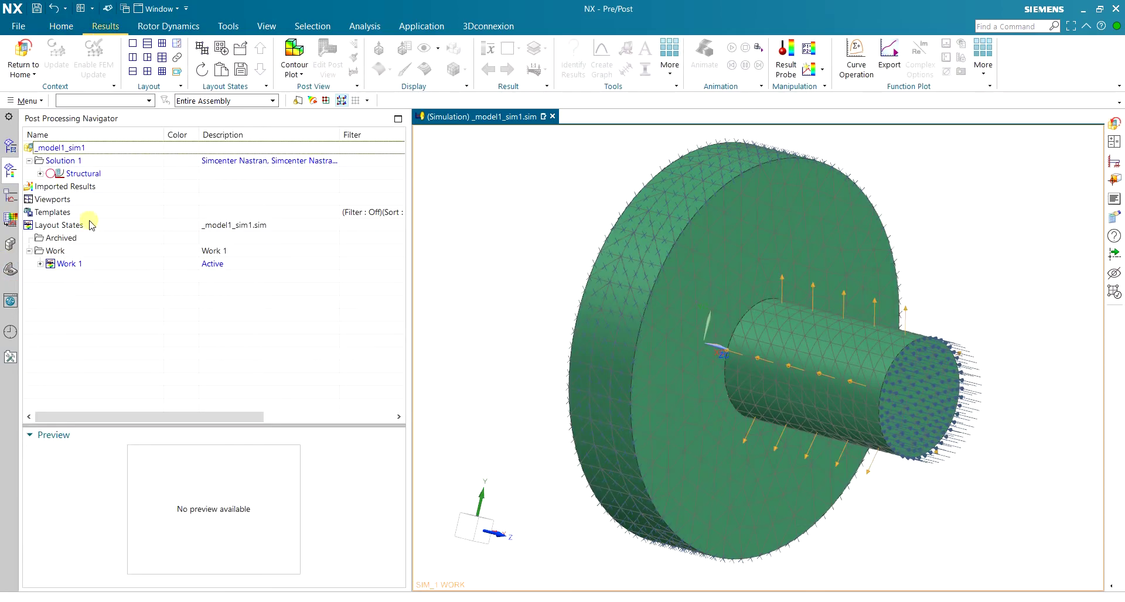
{"action": "left_click", "coordinate": [40, 173]}
{"action": "left_click", "coordinate": [75, 186]}
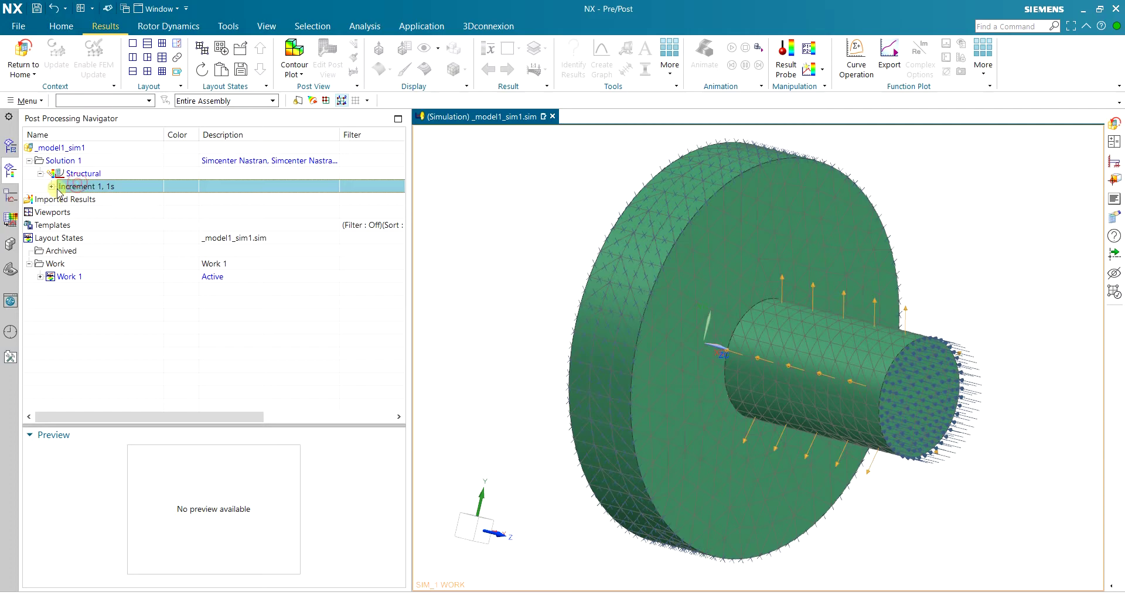
{"action": "left_click", "coordinate": [52, 186]}
{"action": "double_click", "coordinate": [85, 200]}
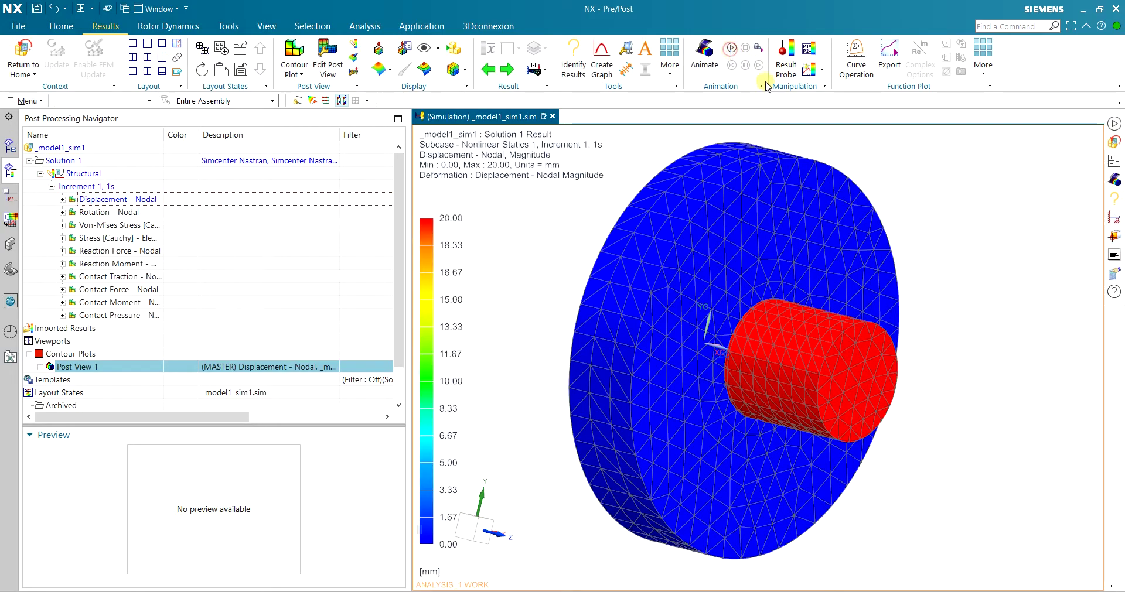
Step: Animate the displacement result, view the shaft's motion from the hub's back side, and stop the animation
{"action": "middle_click_drag", "start_coordinate": [810, 221], "coordinate": [899, 239]}
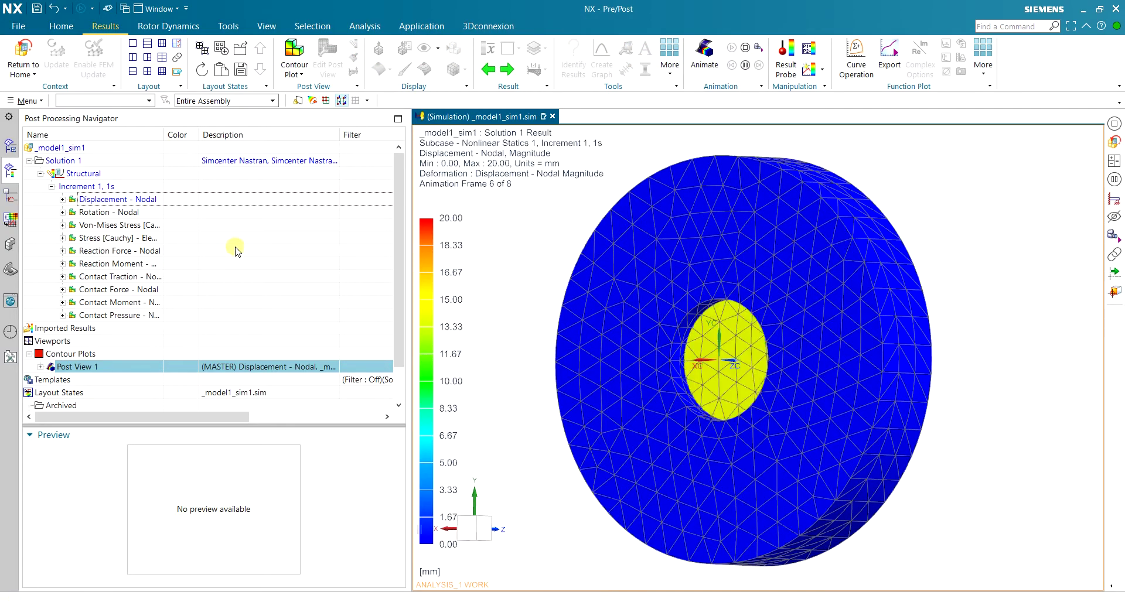
{"action": "left_click", "coordinate": [79, 200]}
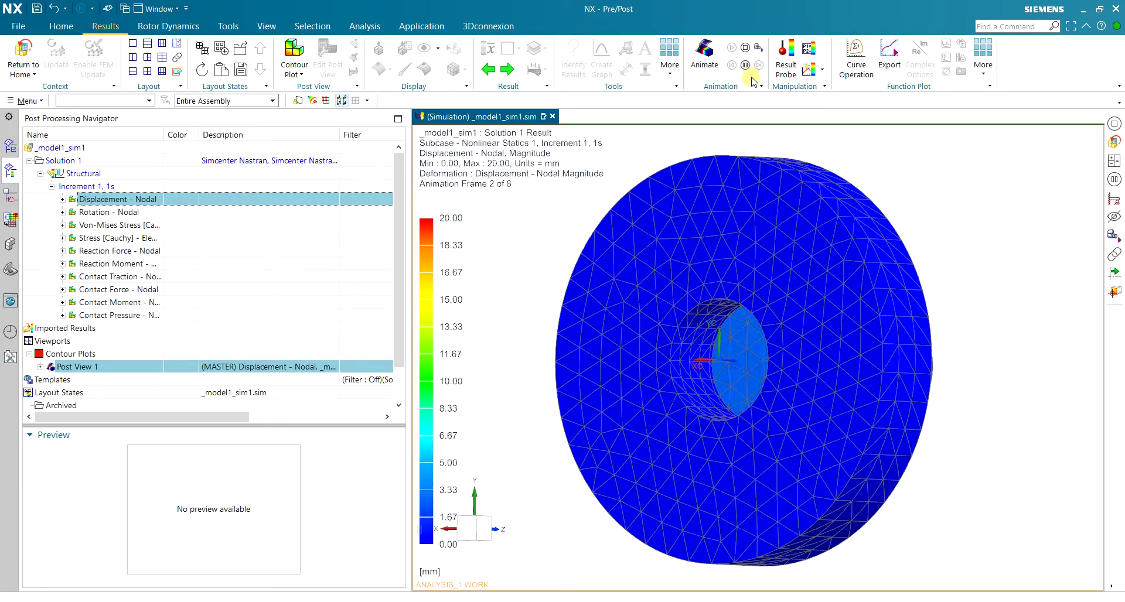
{"action": "left_click", "coordinate": [745, 47]}
Step: Plot the nodal contact pressure and turn the model to a side view of the interface
{"action": "middle_click_drag", "start_coordinate": [828, 239], "coordinate": [804, 306]}
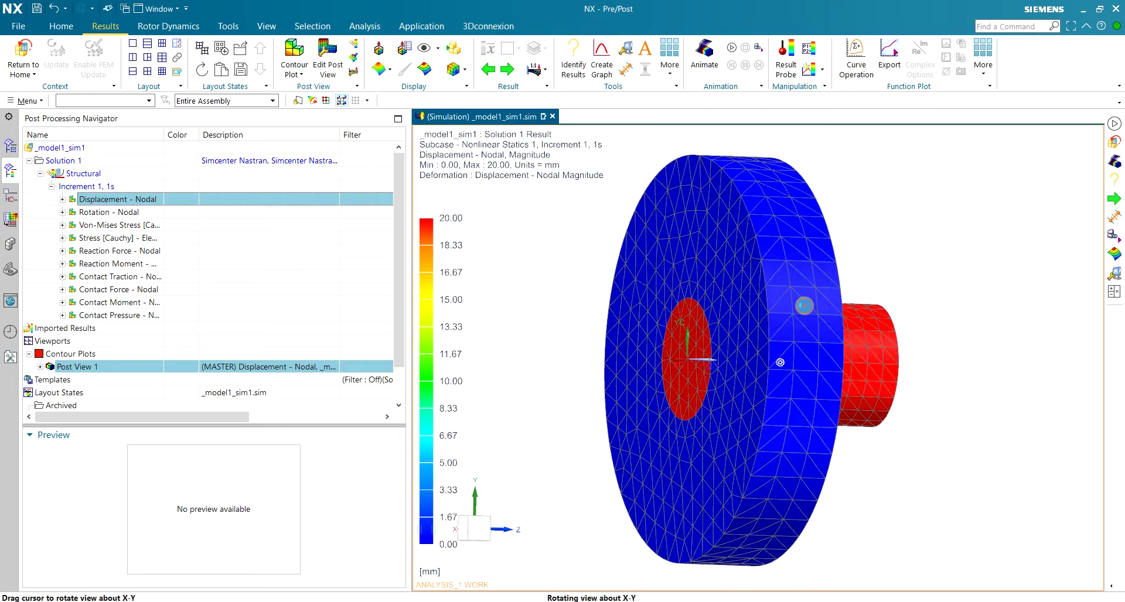
{"action": "double_click", "coordinate": [88, 315]}
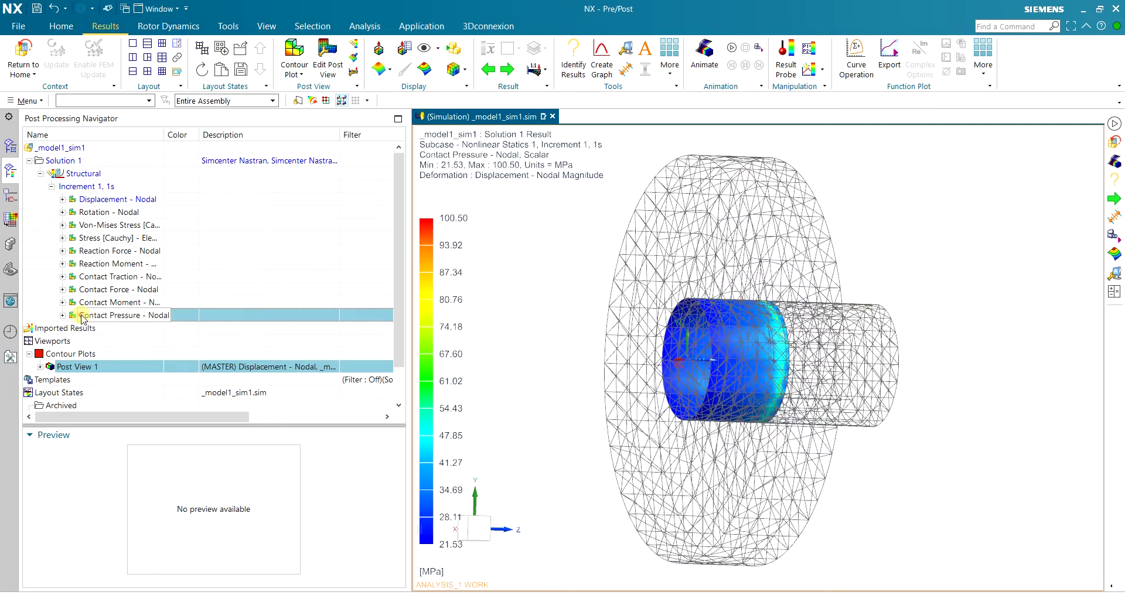
{"action": "mouse_move", "coordinate": [605, 279]}
{"action": "middle_mouse_down"}
{"action": "mouse_move", "coordinate": [587, 300]}
{"action": "mouse_move", "coordinate": [593, 270]}
{"action": "middle_mouse_up"}
Step: Switch to the PowerPoint hand calculation, highlight the calculated contact pressure for comparison, and return to NX
{"action": "key", "text": "alt+Tab"}
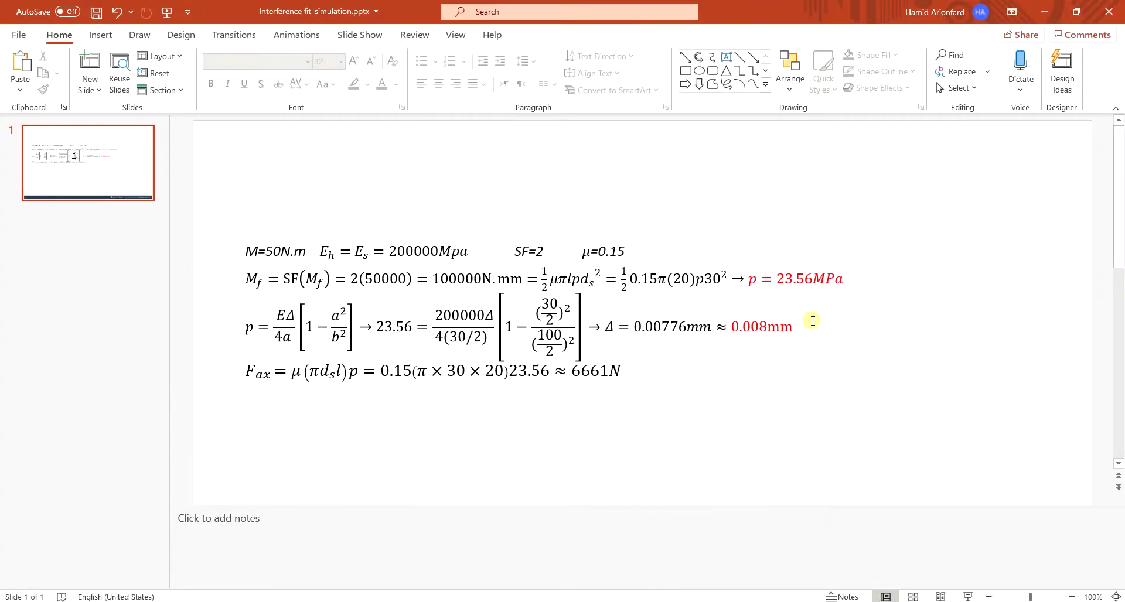
{"action": "double_click", "coordinate": [779, 279]}
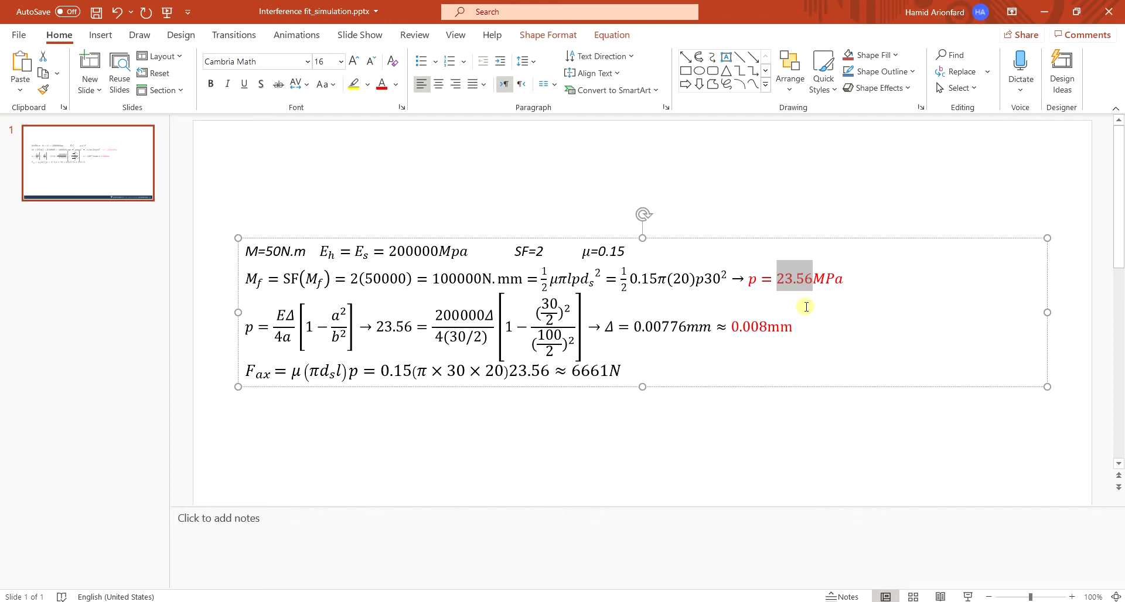
{"action": "key", "text": "alt+Tab"}
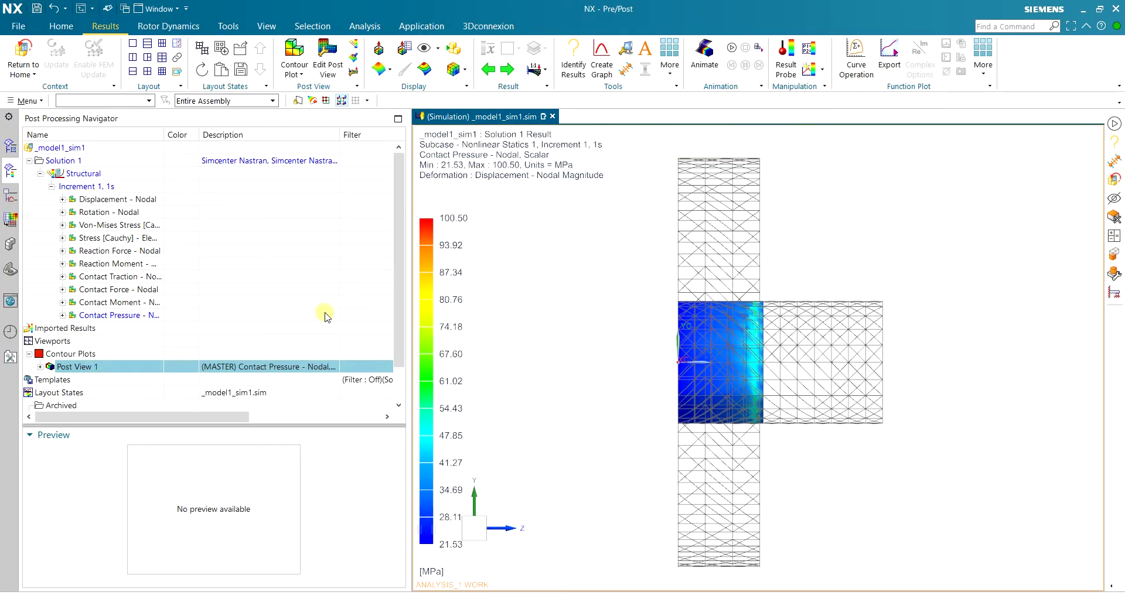
Step: Identify the contact pressure values on all interface nodes with a Box(All) selection in side view, check their average, and close the query
{"action": "left_click", "coordinate": [573, 59]}
{"action": "mouse_move", "coordinate": [728, 324]}
{"action": "middle_mouse_down"}
{"action": "mouse_move", "coordinate": [761, 328]}
{"action": "mouse_move", "coordinate": [728, 326]}
{"action": "middle_mouse_up"}
{"action": "scroll", "coordinate": [728, 326], "scroll_direction": "up", "scroll_amount": 5}
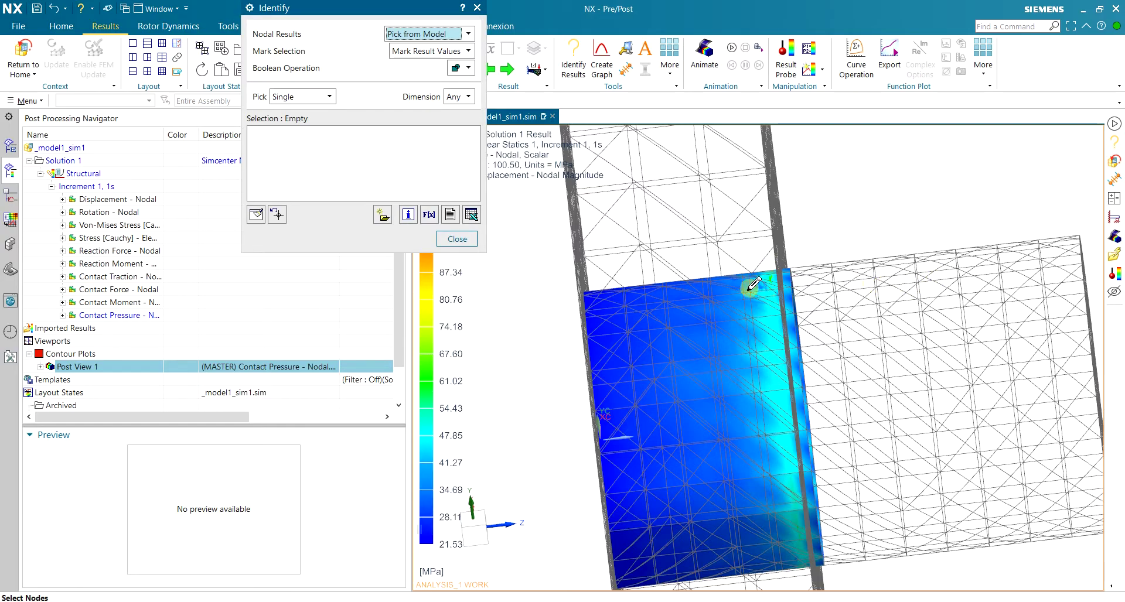
{"action": "middle_click_drag", "start_coordinate": [712, 320], "coordinate": [725, 297]}
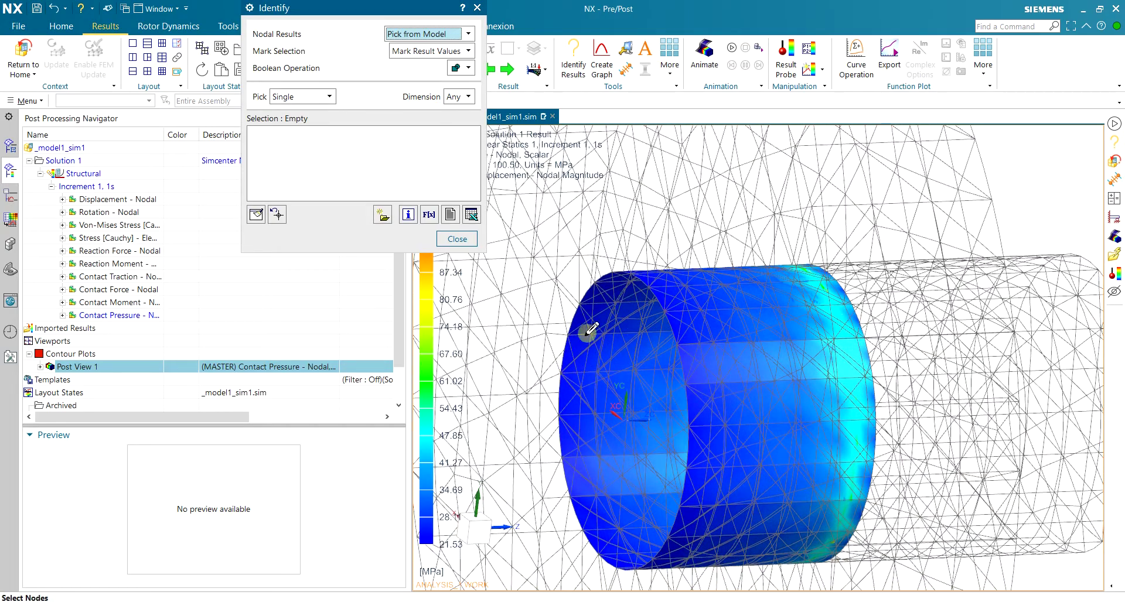
{"action": "scroll", "coordinate": [588, 331], "scroll_direction": "down", "scroll_amount": 2}
{"action": "middle_click_drag", "start_coordinate": [697, 330], "coordinate": [710, 222]}
{"action": "left_click", "coordinate": [282, 98]}
{"action": "left_click", "coordinate": [285, 135]}
{"action": "key", "text": "F8"}
{"action": "left_click_drag", "start_coordinate": [554, 246], "coordinate": [729, 510]}
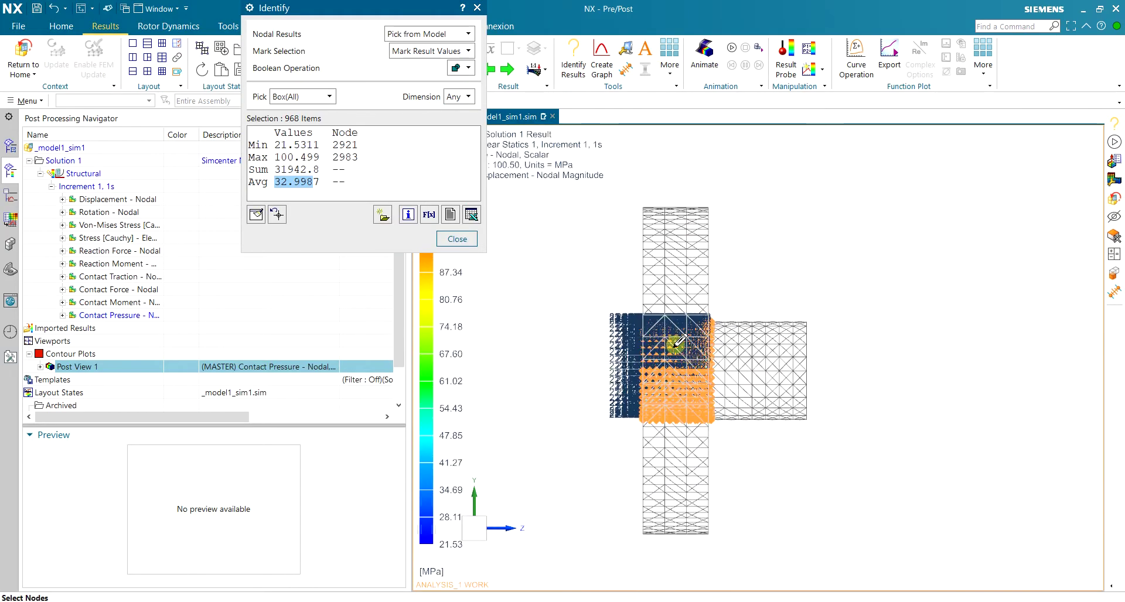
{"action": "middle_click_drag", "start_coordinate": [678, 340], "coordinate": [575, 302]}
{"action": "left_click", "coordinate": [456, 239]}
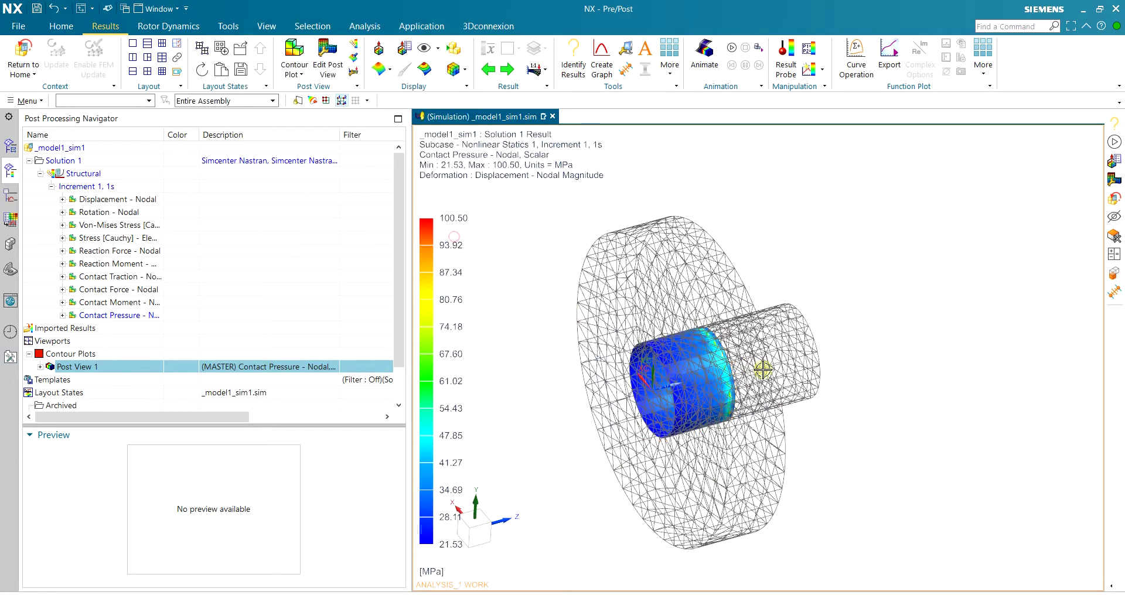
Step: Examine the contact pressure distribution along the hub-shaft interface from several angles, ending in a side view
{"action": "middle_click_drag", "start_coordinate": [743, 354], "coordinate": [657, 370]}
{"action": "scroll", "coordinate": [678, 382], "scroll_direction": "up", "scroll_amount": 3}
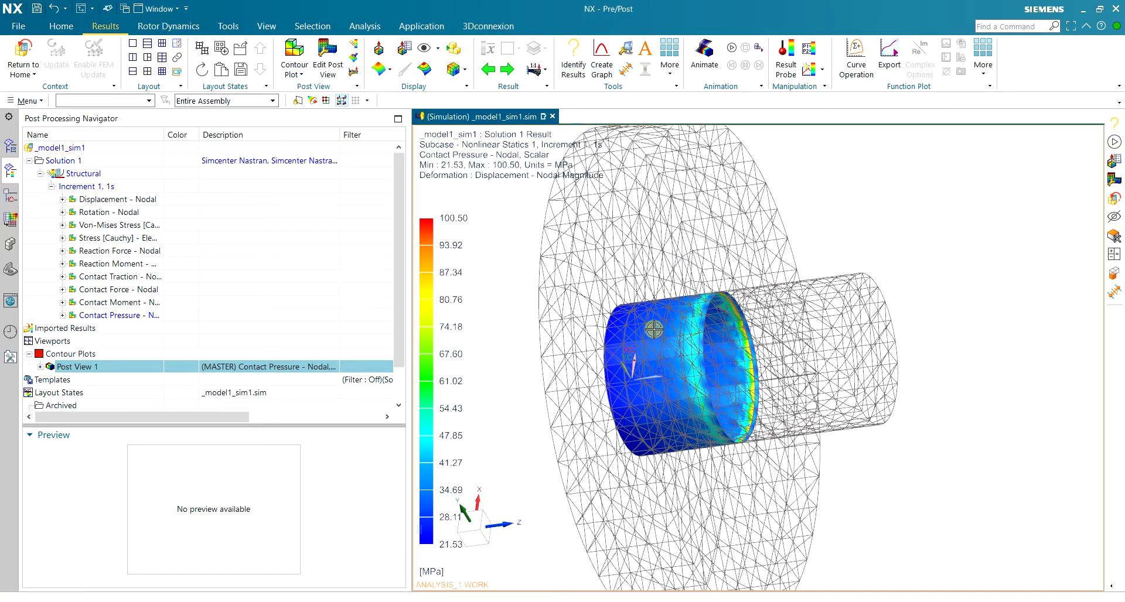
{"action": "scroll", "coordinate": [651, 312], "scroll_direction": "up", "scroll_amount": 2}
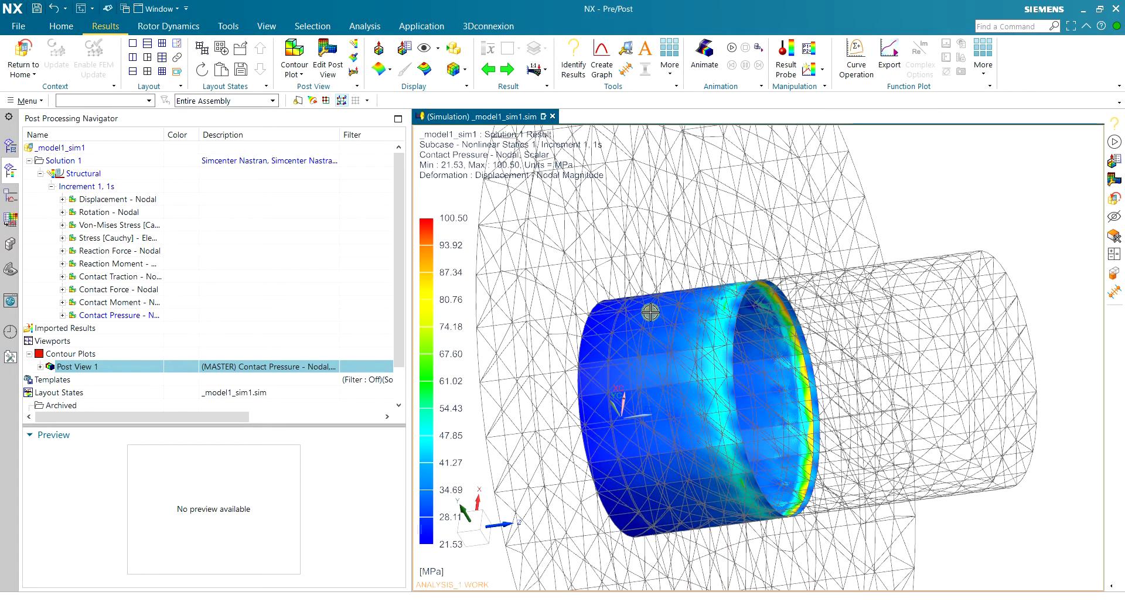
{"action": "middle_click_drag", "start_coordinate": [650, 312], "coordinate": [708, 316]}
{"action": "scroll", "coordinate": [671, 315], "scroll_direction": "down", "scroll_amount": 2}
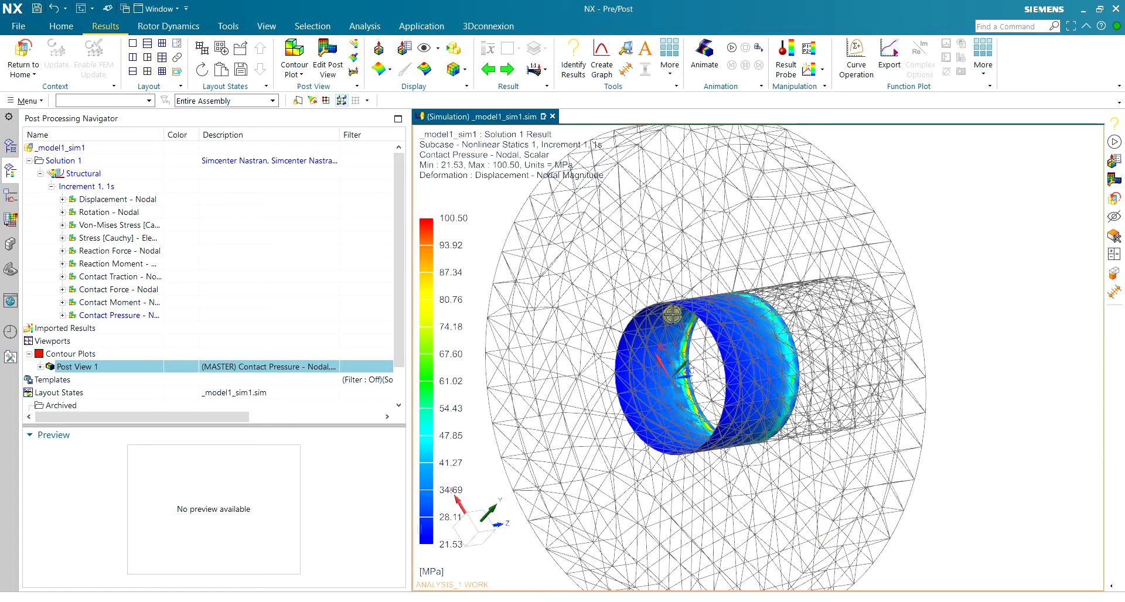
{"action": "scroll", "coordinate": [589, 152], "scroll_direction": "up", "scroll_amount": 4}
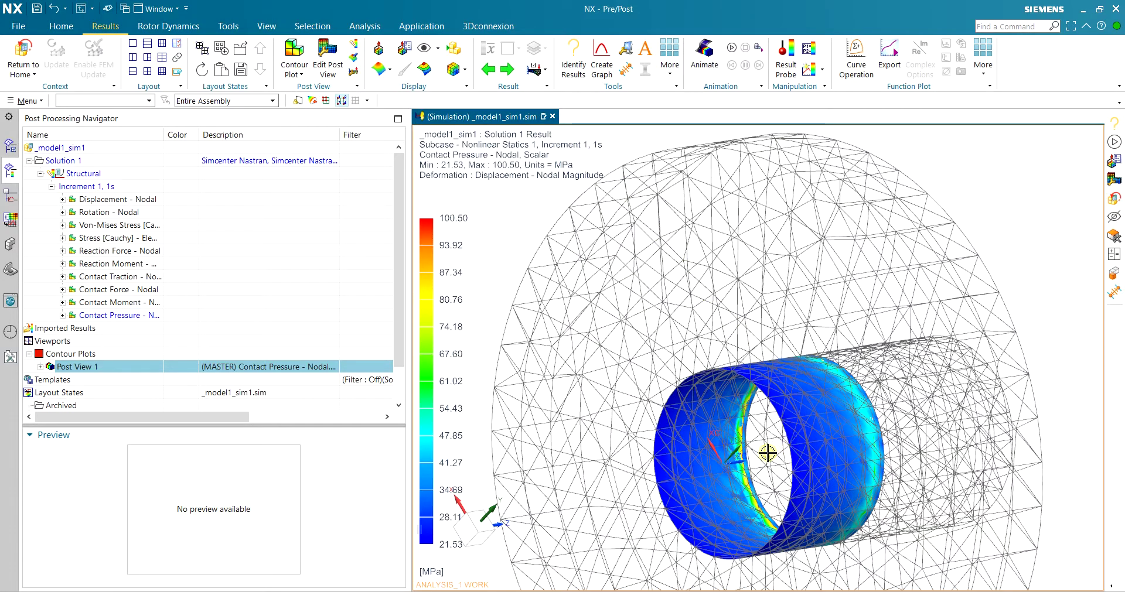
{"action": "scroll", "coordinate": [762, 440], "scroll_direction": "down", "scroll_amount": 4}
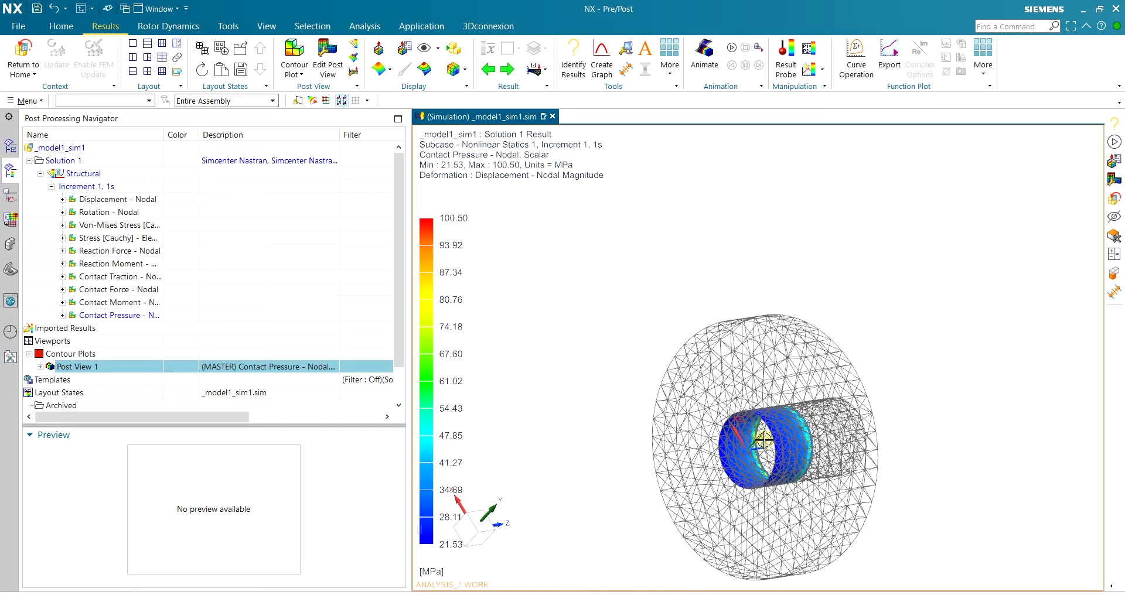
{"action": "middle_click_drag", "start_coordinate": [788, 457], "coordinate": [820, 475]}
{"action": "middle_click_drag", "start_coordinate": [742, 394], "coordinate": [706, 389]}
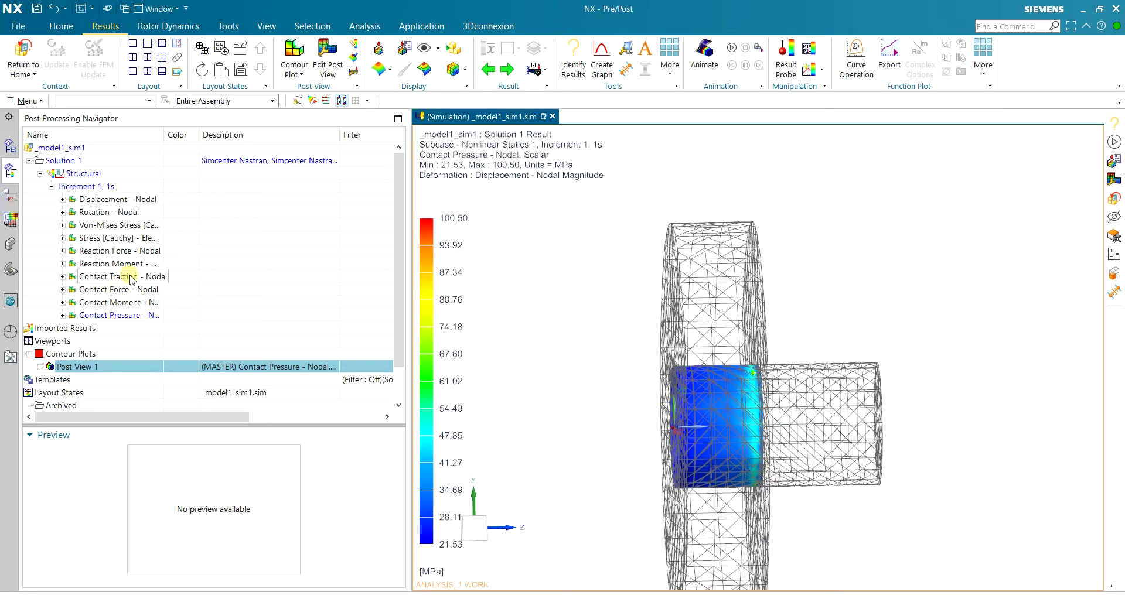
Step: Plot the nodal reaction force of the solved increment and align the model to a straight side view
{"action": "double_click", "coordinate": [122, 253]}
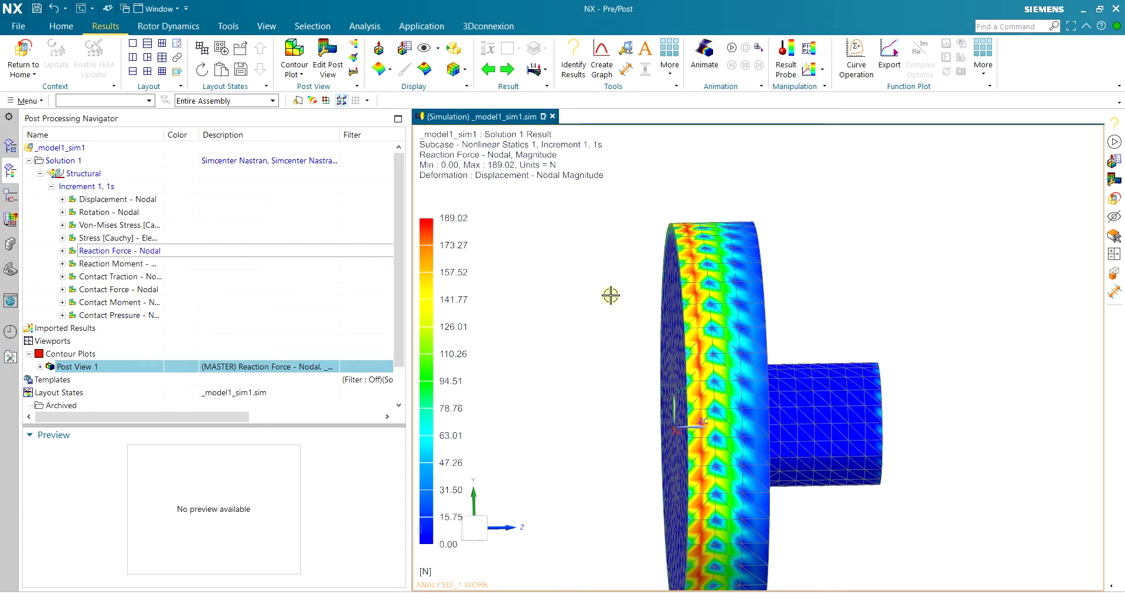
{"action": "scroll", "coordinate": [612, 296], "scroll_direction": "down", "scroll_amount": 2}
{"action": "middle_click_drag", "start_coordinate": [613, 288], "coordinate": [608, 275]}
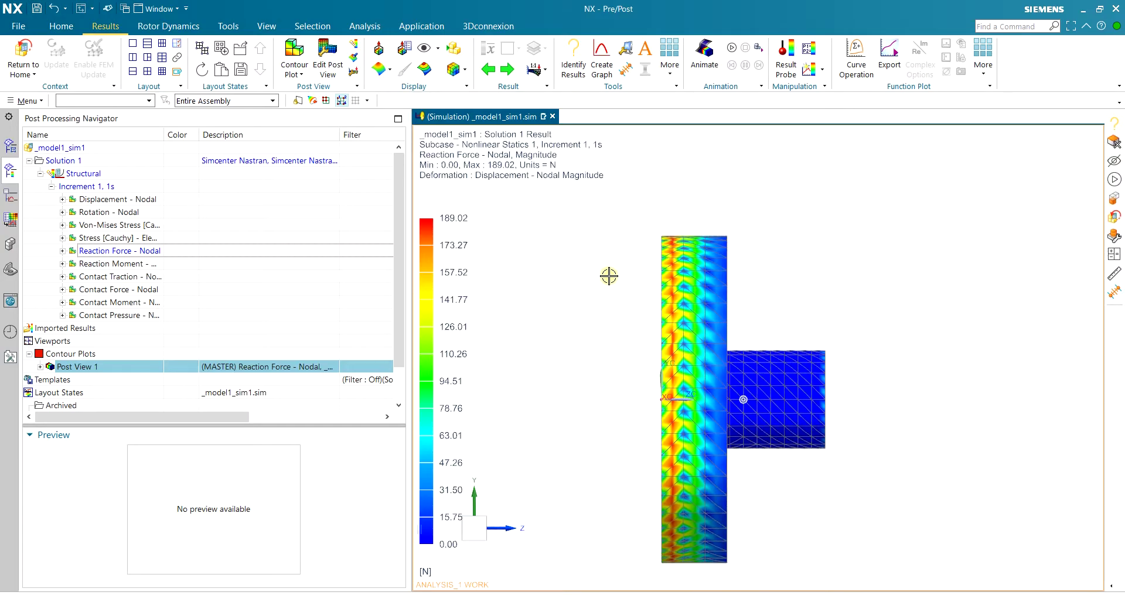
Step: Identify the reaction force values on all hub nodes with a Box(All) selection, check their sum, and close the query
{"action": "left_click", "coordinate": [573, 58]}
{"action": "scroll", "coordinate": [626, 251], "scroll_direction": "down", "scroll_amount": 1}
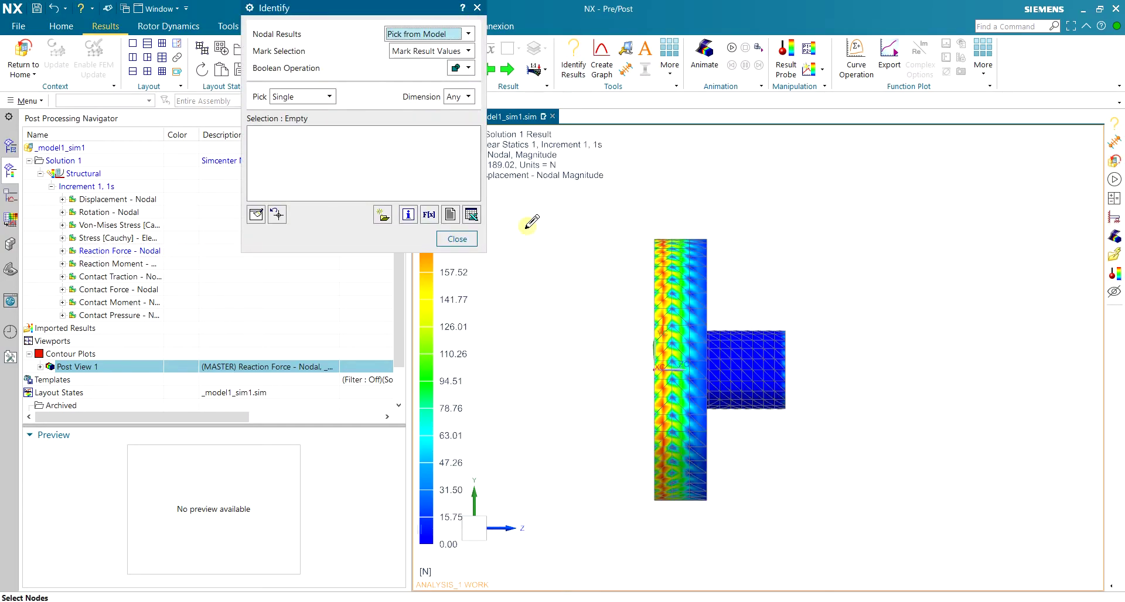
{"action": "left_click", "coordinate": [281, 96]}
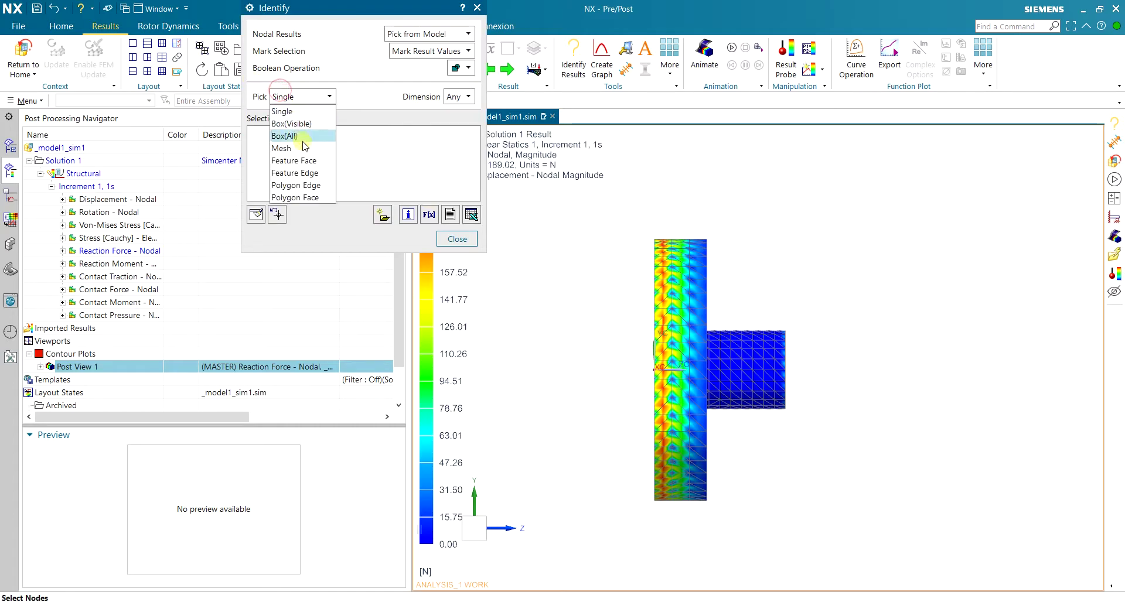
{"action": "left_click", "coordinate": [303, 138]}
{"action": "left_click_drag", "start_coordinate": [629, 207], "coordinate": [729, 556]}
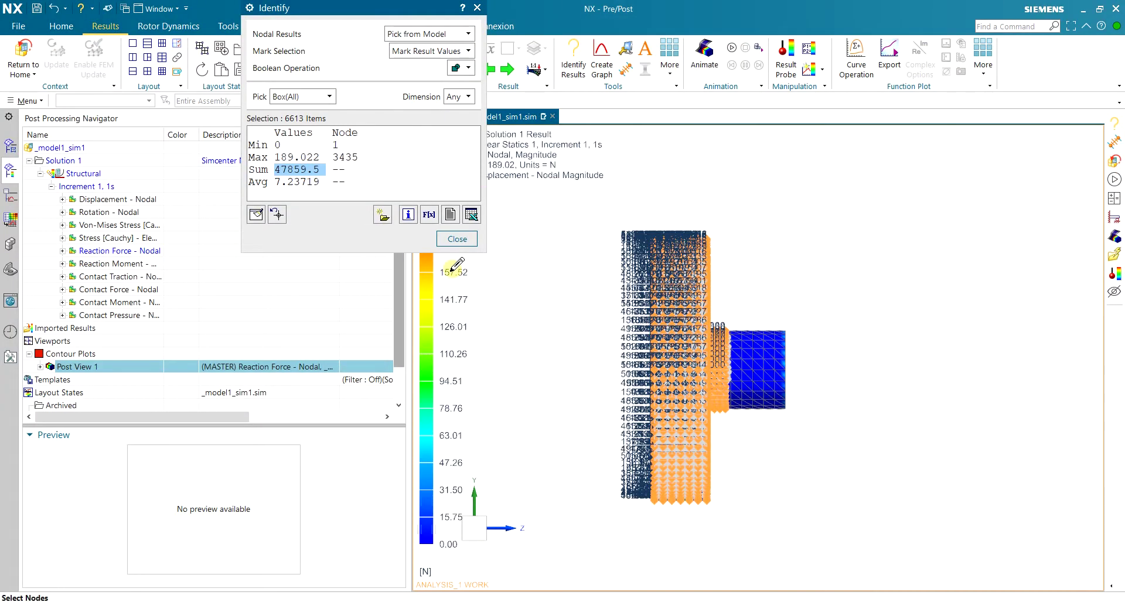
{"action": "left_click", "coordinate": [457, 239]}
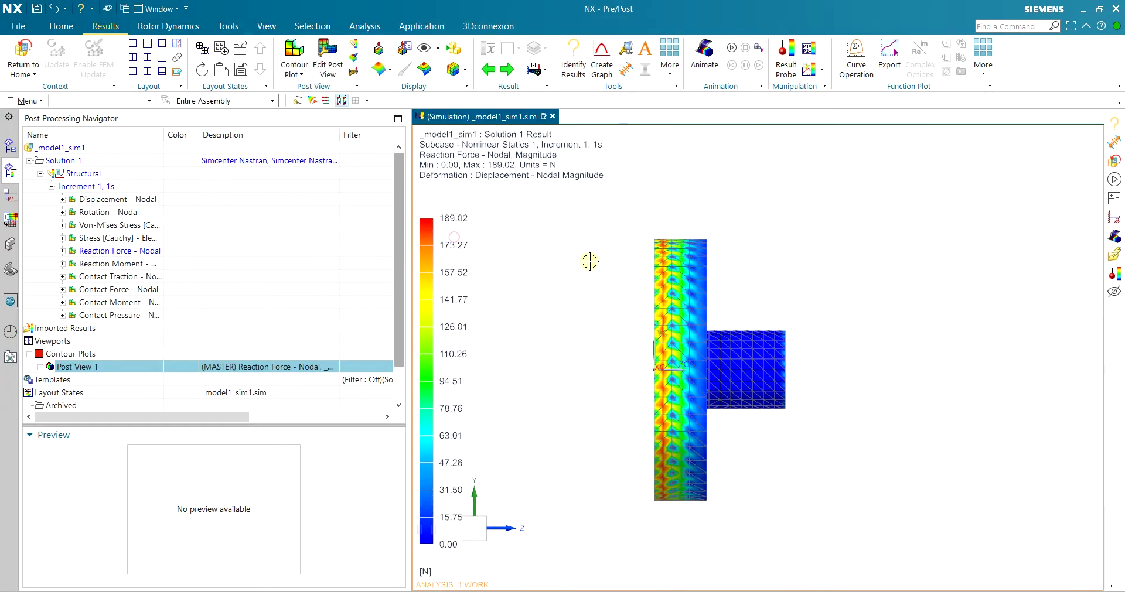
{"action": "middle_click_drag", "start_coordinate": [585, 254], "coordinate": [704, 322]}
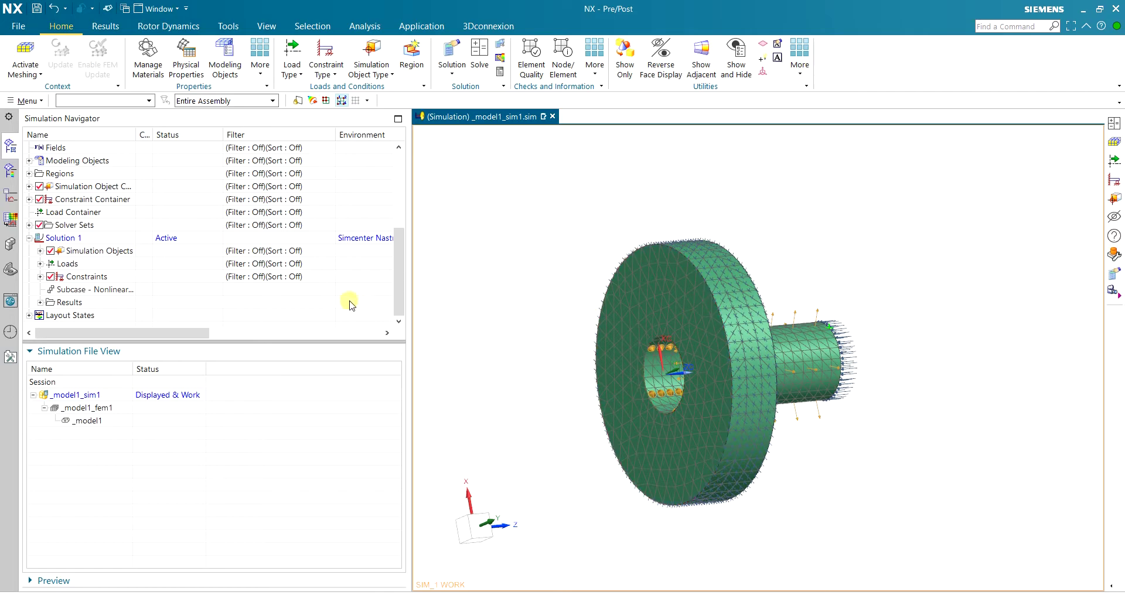
Step: Edit the nonlinear statics subcase of Solution 1 to an end time of 5 s with 10 increments
{"action": "right_click", "coordinate": [89, 290]}
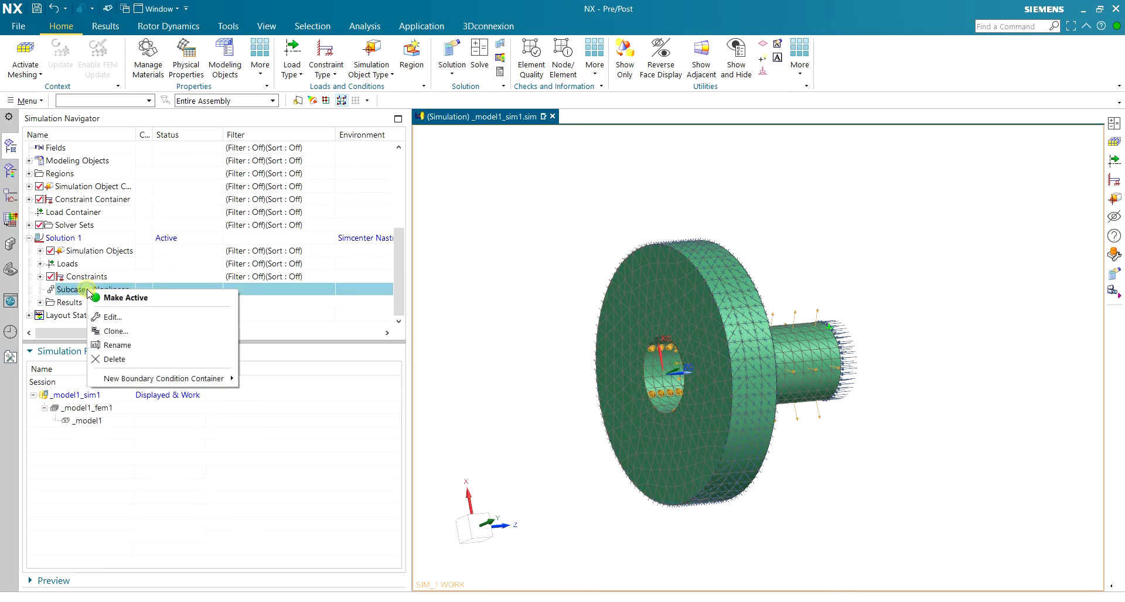
{"action": "left_click", "coordinate": [106, 317]}
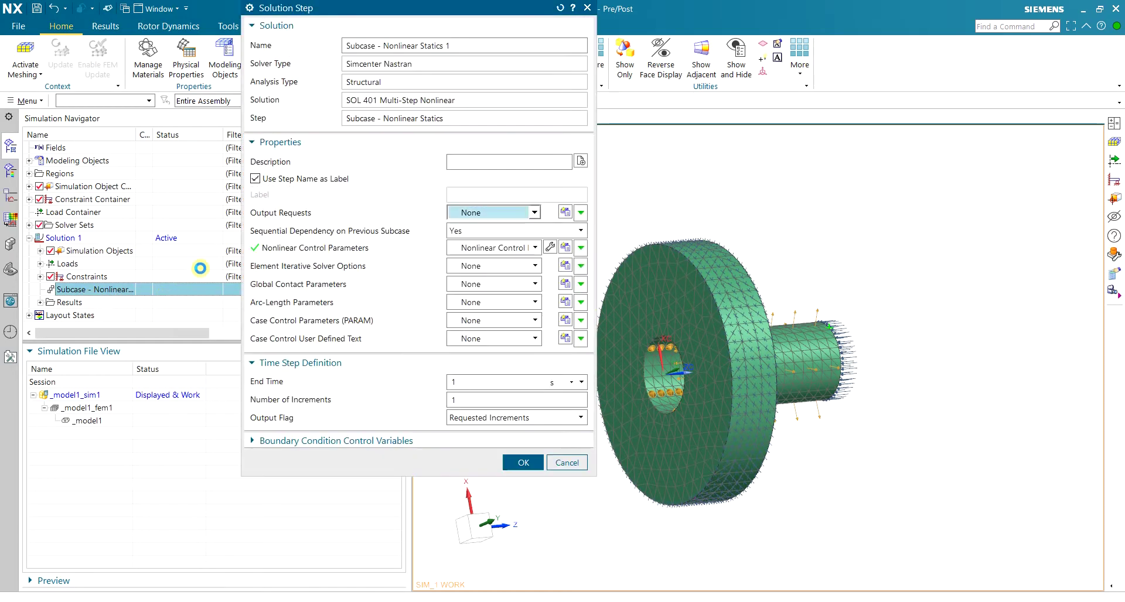
{"action": "left_click", "coordinate": [479, 382]}
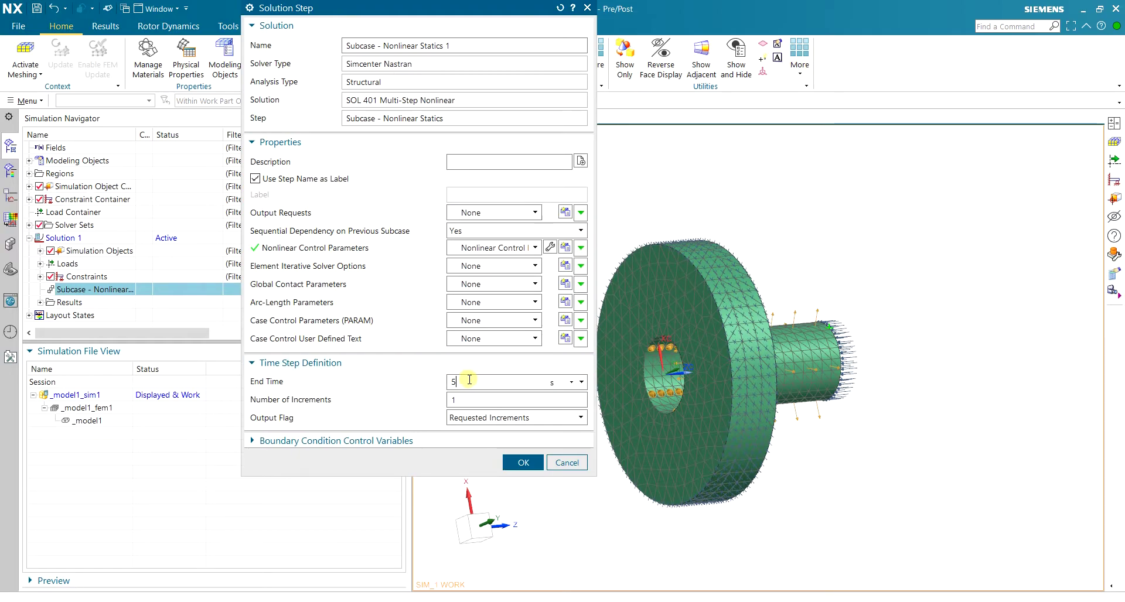
{"action": "double_click", "coordinate": [475, 404]}
{"action": "left_click", "coordinate": [516, 463]}
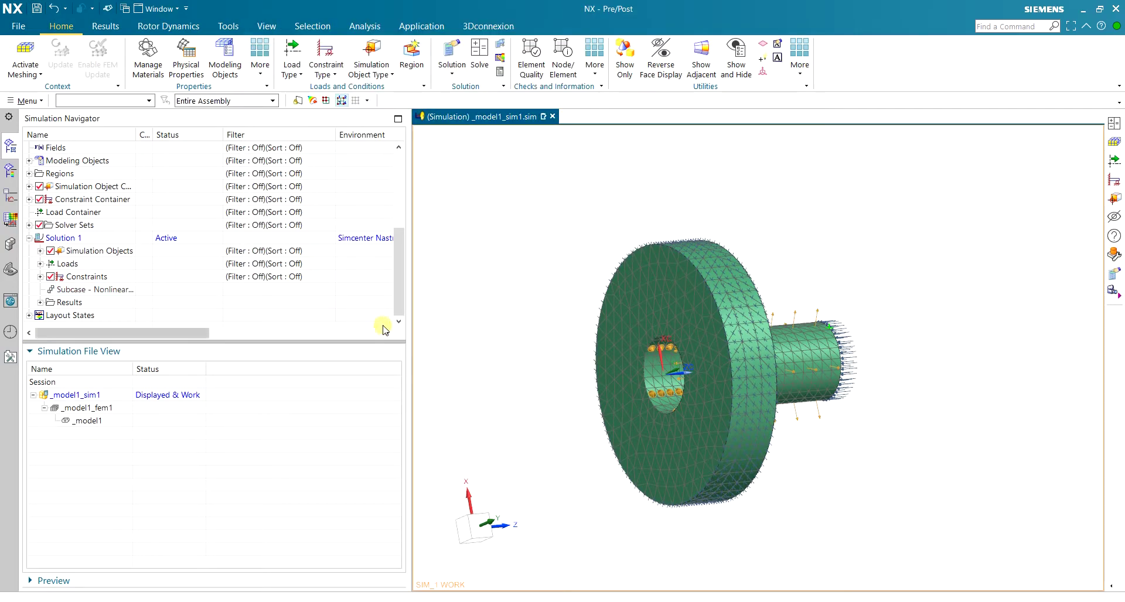
Step: Solve Solution 1 with the model setup check enabled and close the solver information and monitor windows
{"action": "left_click", "coordinate": [483, 64]}
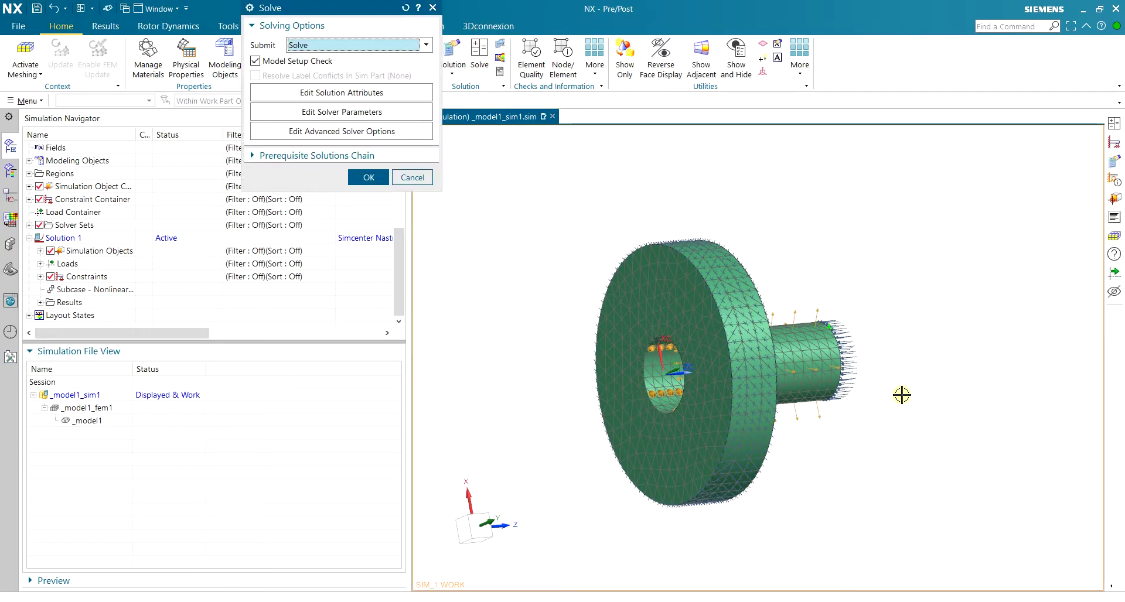
{"action": "left_click", "coordinate": [369, 177]}
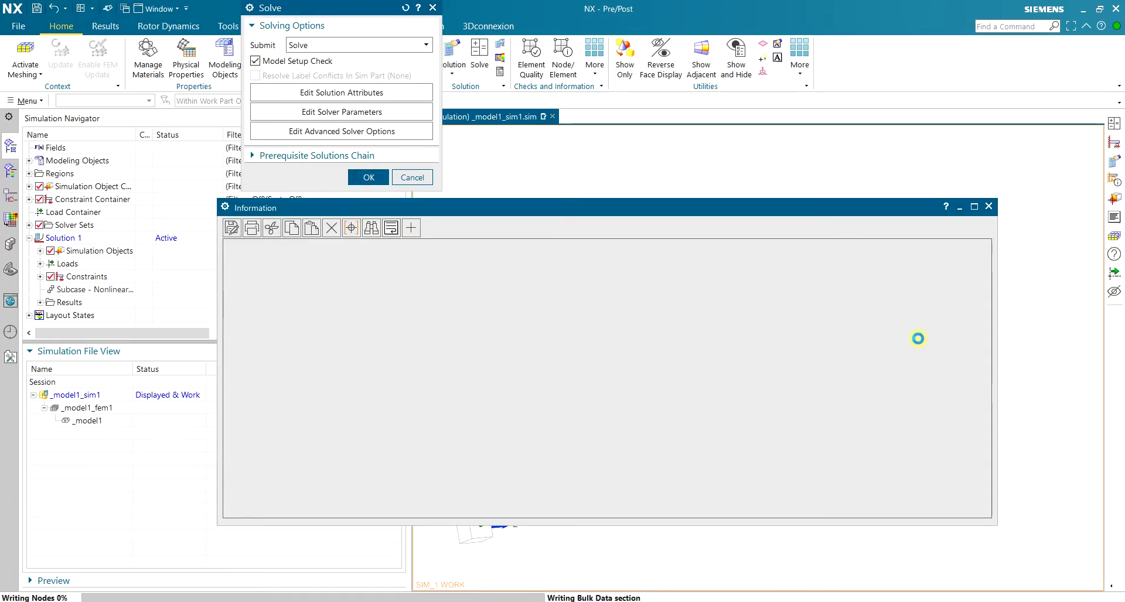
{"action": "left_click", "coordinate": [989, 205]}
{"action": "left_click", "coordinate": [219, 362]}
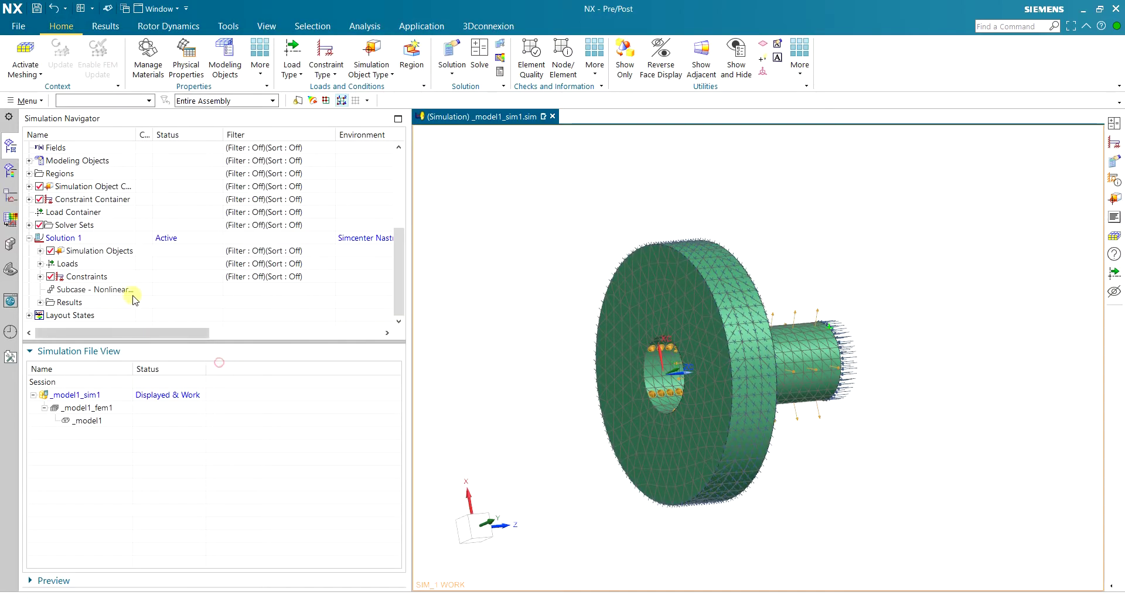
Step: Open the structural results of Solution 1 and plot the nodal results of Increment 1 at 0.5 s as displacement
{"action": "double_click", "coordinate": [68, 301]}
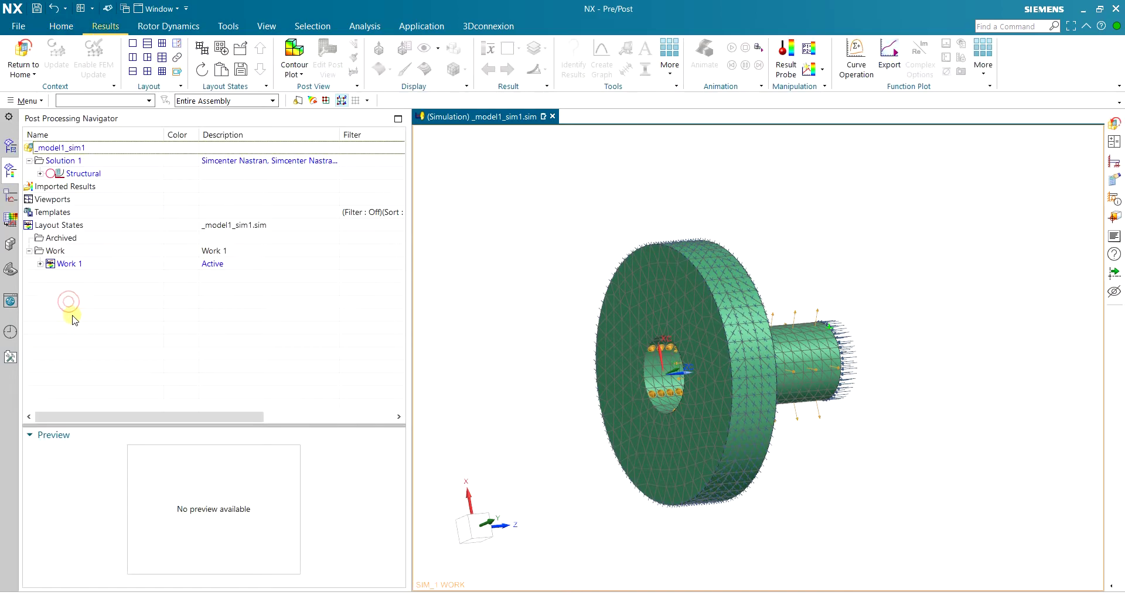
{"action": "left_click", "coordinate": [40, 173]}
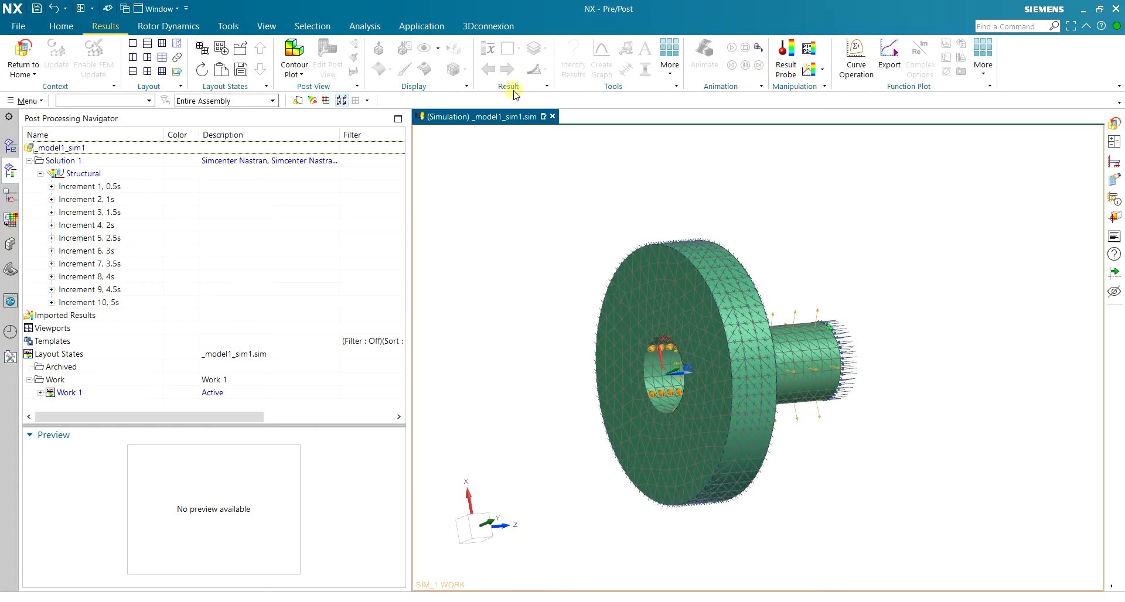
{"action": "left_click", "coordinate": [72, 188]}
{"action": "left_click", "coordinate": [51, 187]}
{"action": "double_click", "coordinate": [82, 199]}
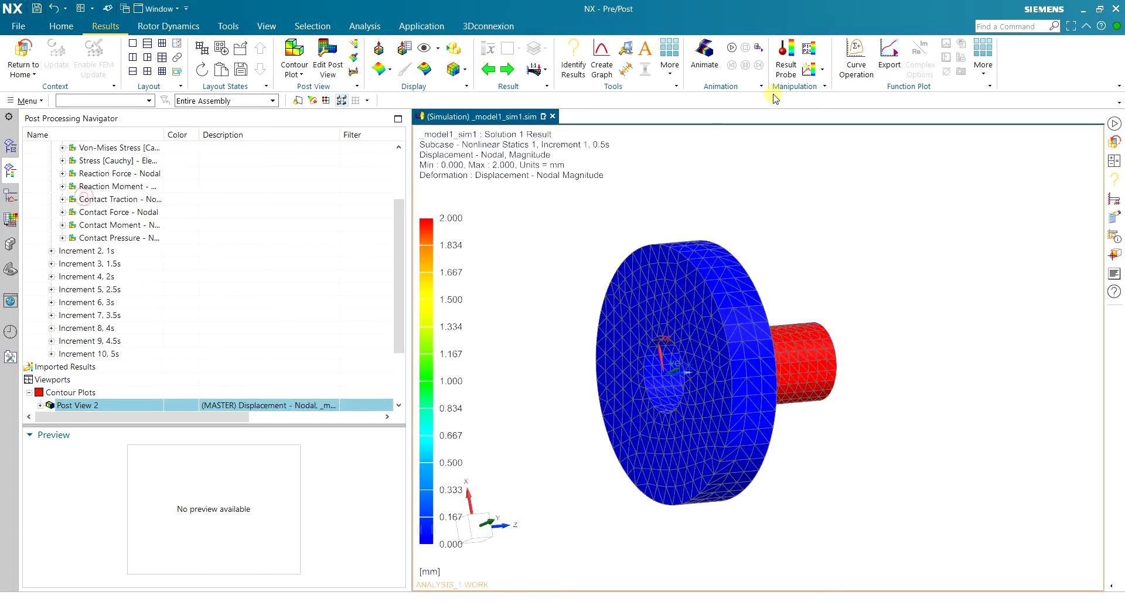
Step: Animate the Increment 1 displacement, view the shaft's motion through the hub bore, and stop the animation
{"action": "left_click", "coordinate": [732, 49]}
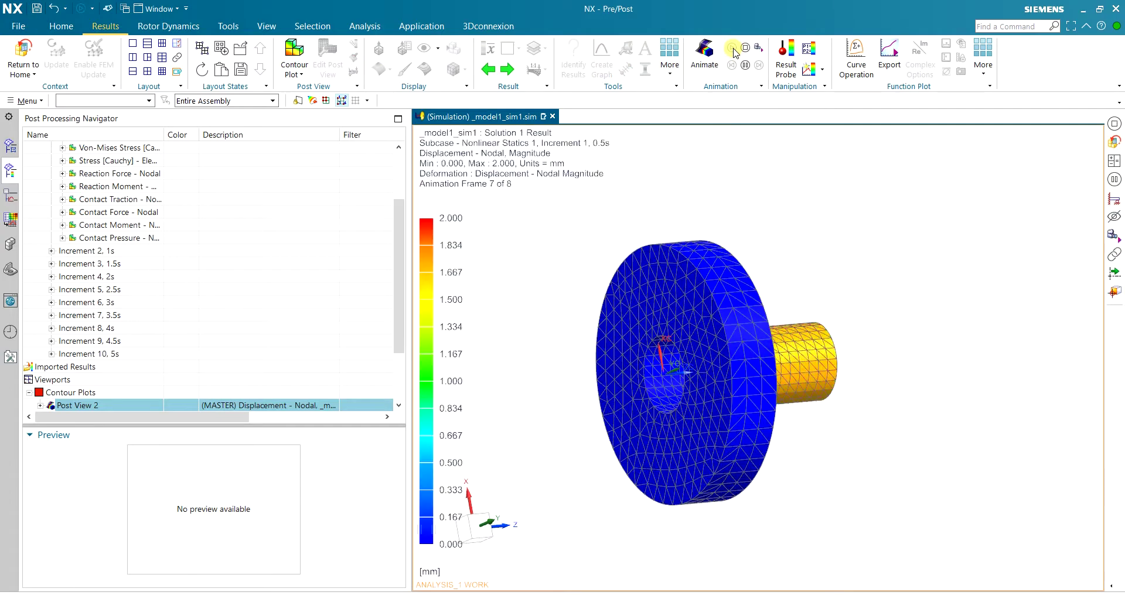
{"action": "middle_click_drag", "start_coordinate": [842, 214], "coordinate": [799, 281]}
{"action": "middle_click_drag", "start_coordinate": [573, 272], "coordinate": [727, 238]}
{"action": "scroll", "coordinate": [705, 358], "scroll_direction": "down", "scroll_amount": 5}
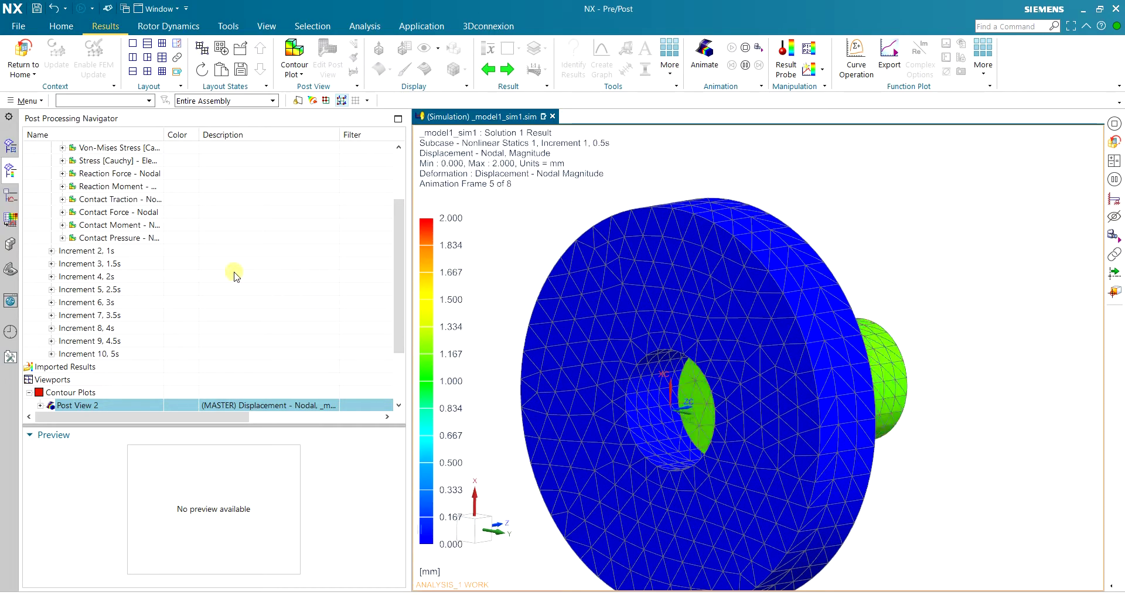
{"action": "left_click", "coordinate": [746, 49]}
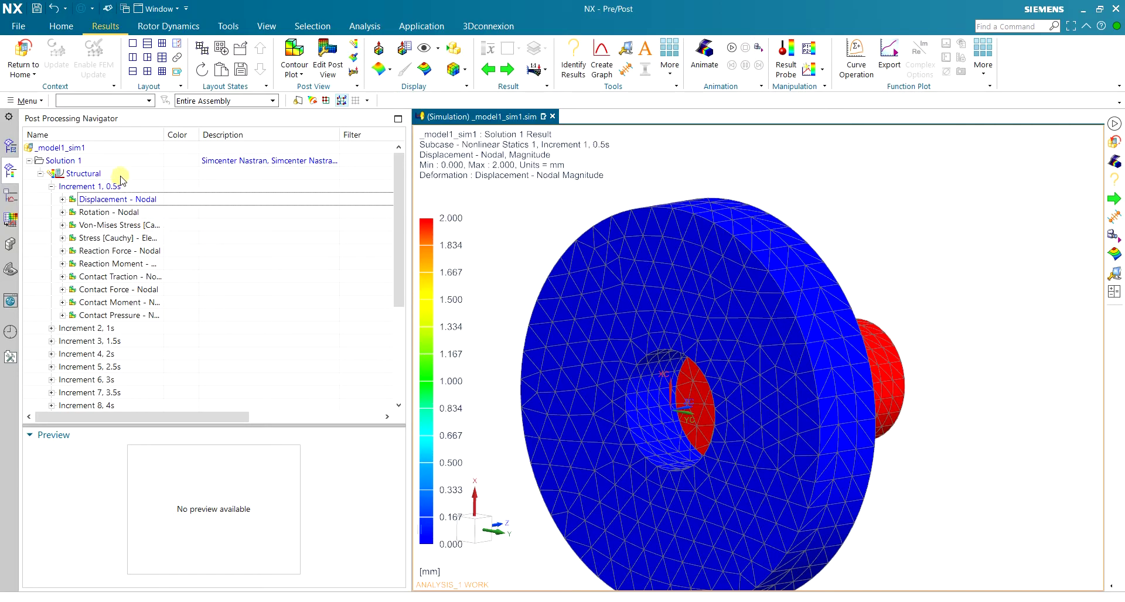
Step: Plot the nodal contact pressure of Increment 10 at 5 s in side view and run its animation briefly
{"action": "left_click", "coordinate": [111, 176]}
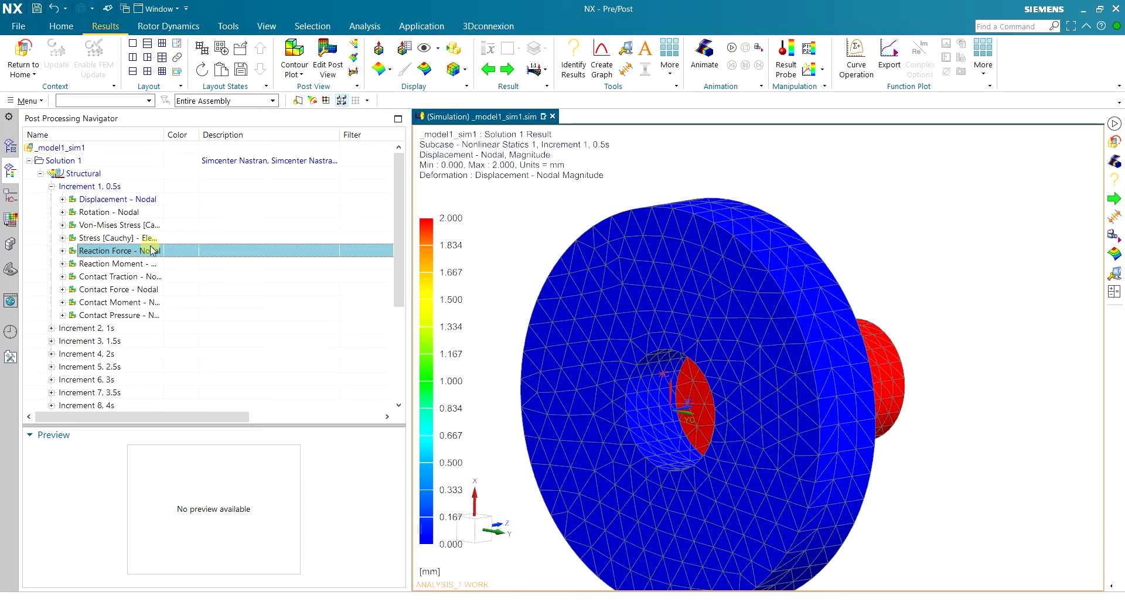
{"action": "left_click", "coordinate": [51, 277]}
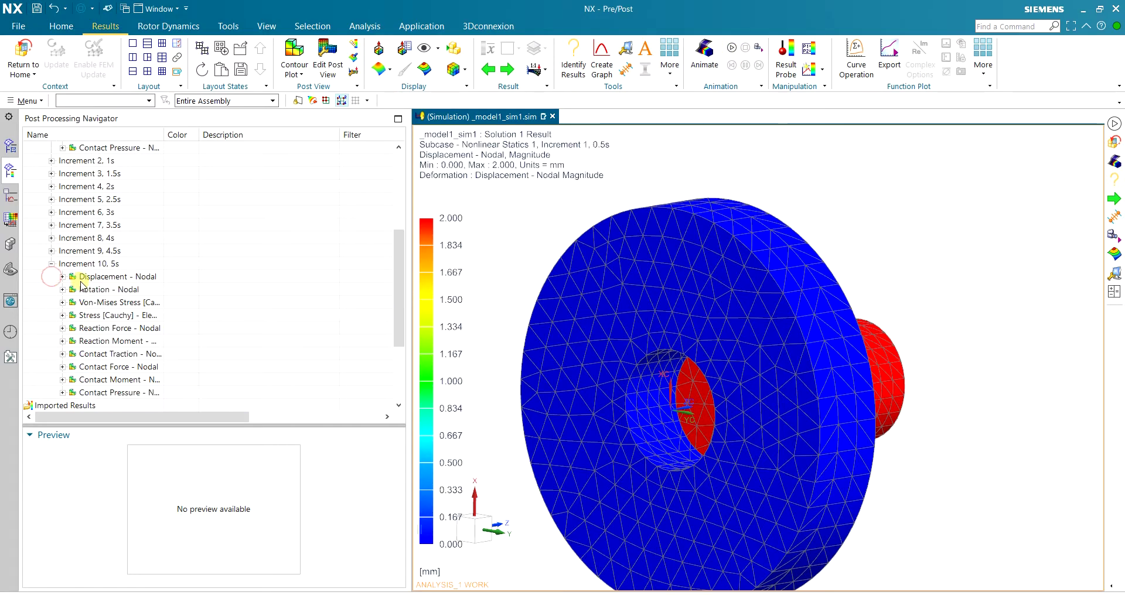
{"action": "double_click", "coordinate": [142, 393]}
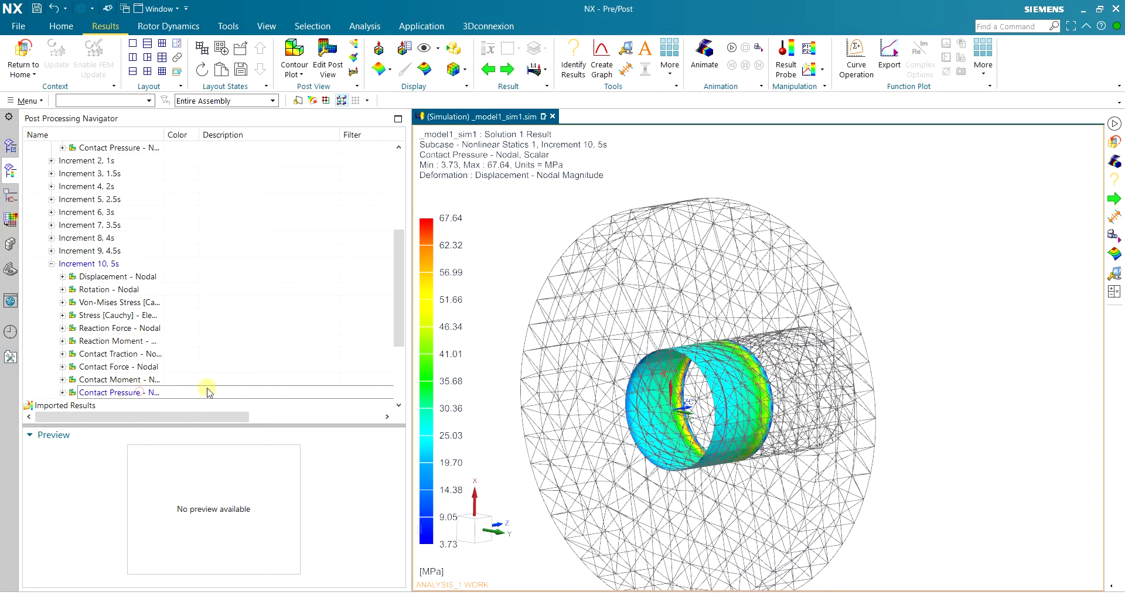
{"action": "middle_click_drag", "start_coordinate": [751, 354], "coordinate": [723, 340]}
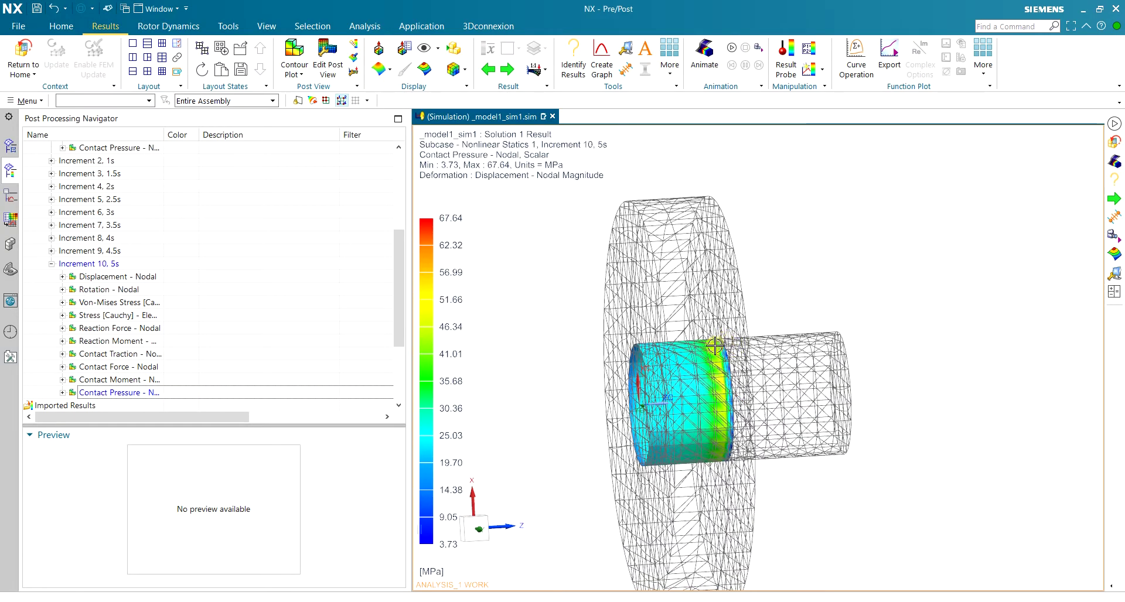
{"action": "key", "text": "F8"}
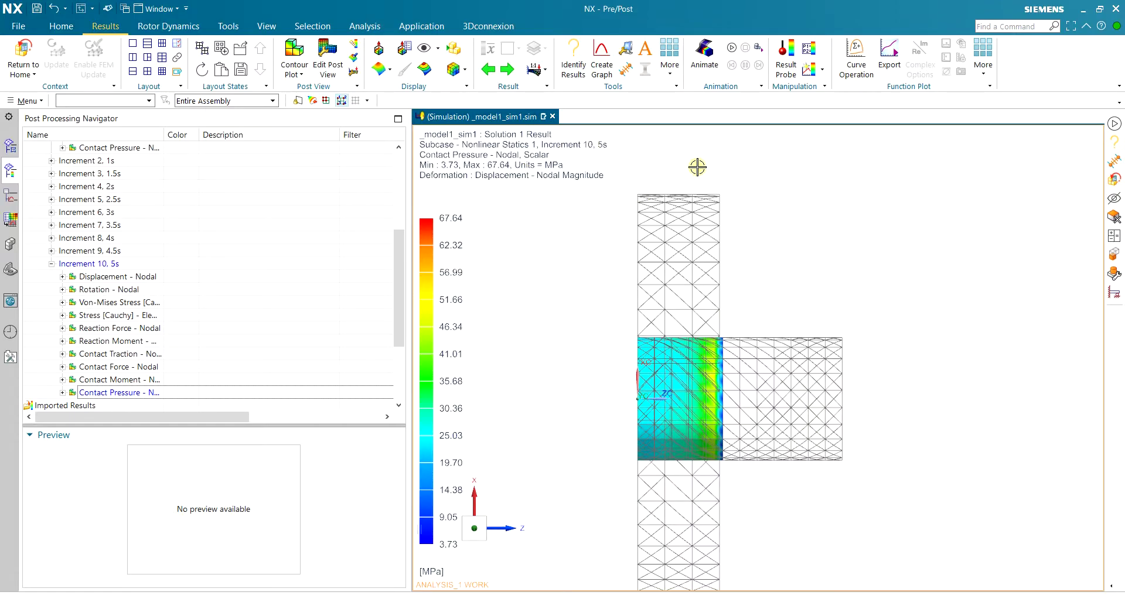
{"action": "left_click", "coordinate": [730, 49]}
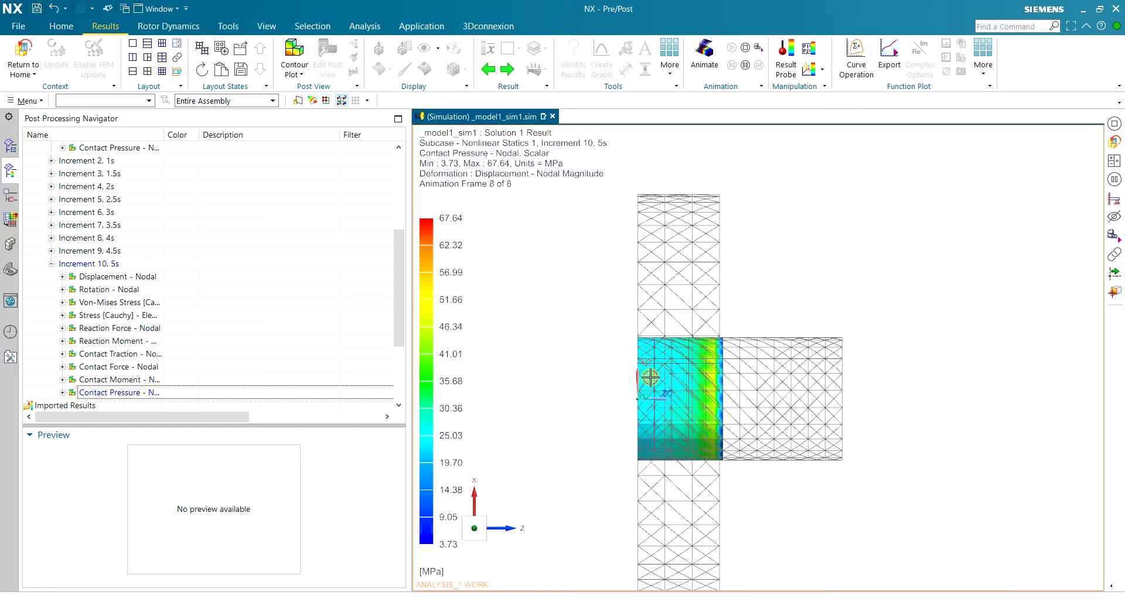
{"action": "left_click", "coordinate": [746, 48]}
Step: Identify the Increment 10 contact pressure on all interface nodes with a Box(All) selection and check the average
{"action": "left_click", "coordinate": [573, 59]}
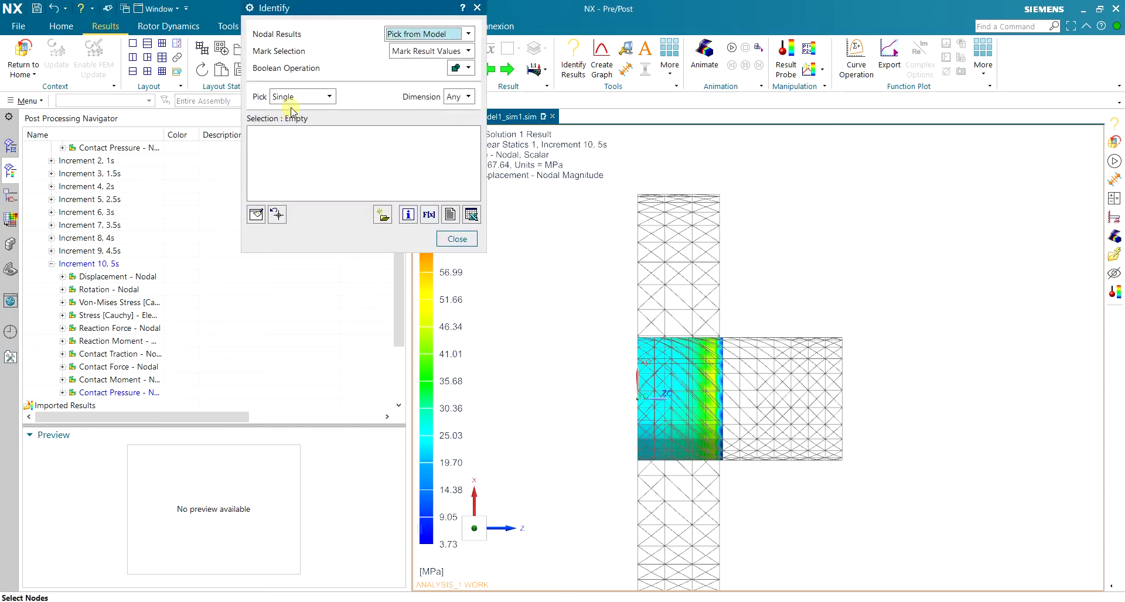
{"action": "left_click", "coordinate": [292, 101]}
{"action": "left_click", "coordinate": [294, 134]}
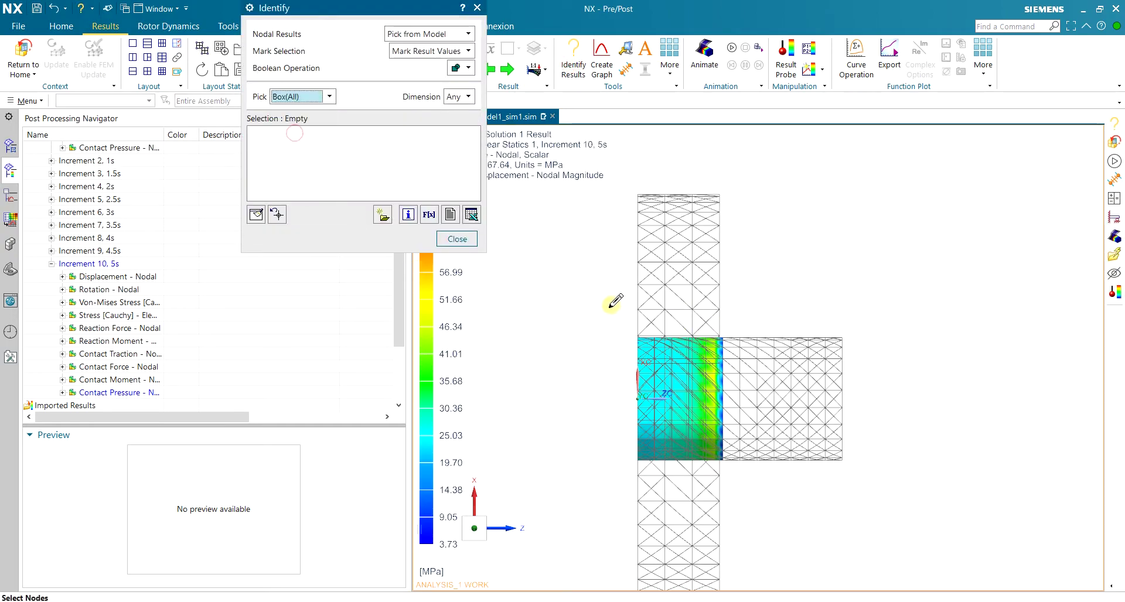
{"action": "left_click_drag", "start_coordinate": [608, 306], "coordinate": [754, 506]}
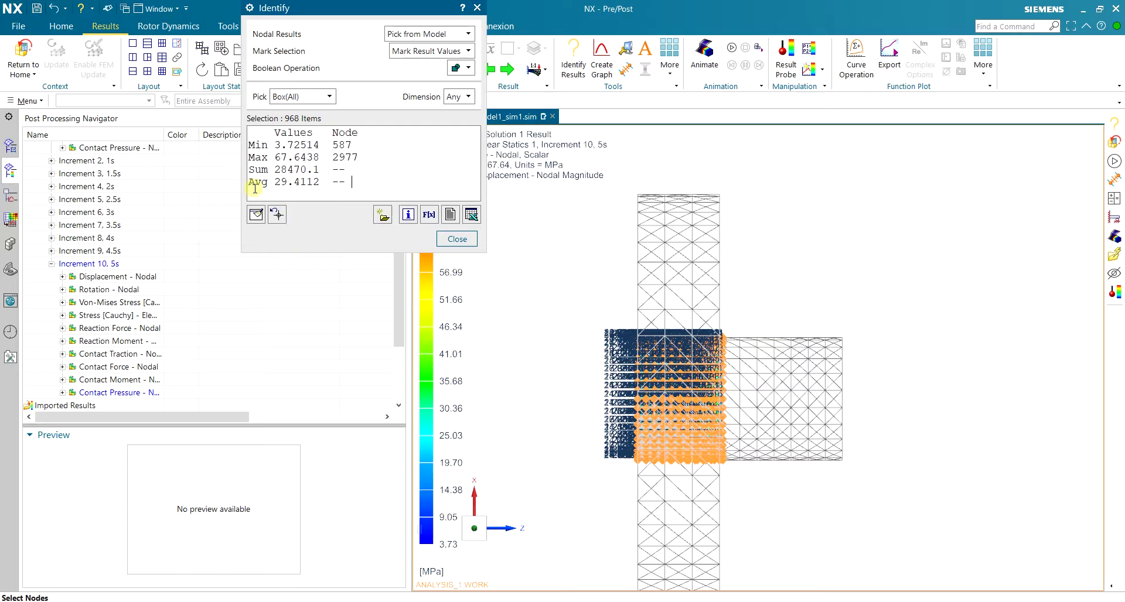
Step: Compare the average contact pressure with the hand-calculated pressure on the PowerPoint slide, then return to NX and close the Identify results
{"action": "left_click_drag", "start_coordinate": [276, 181], "coordinate": [314, 182]}
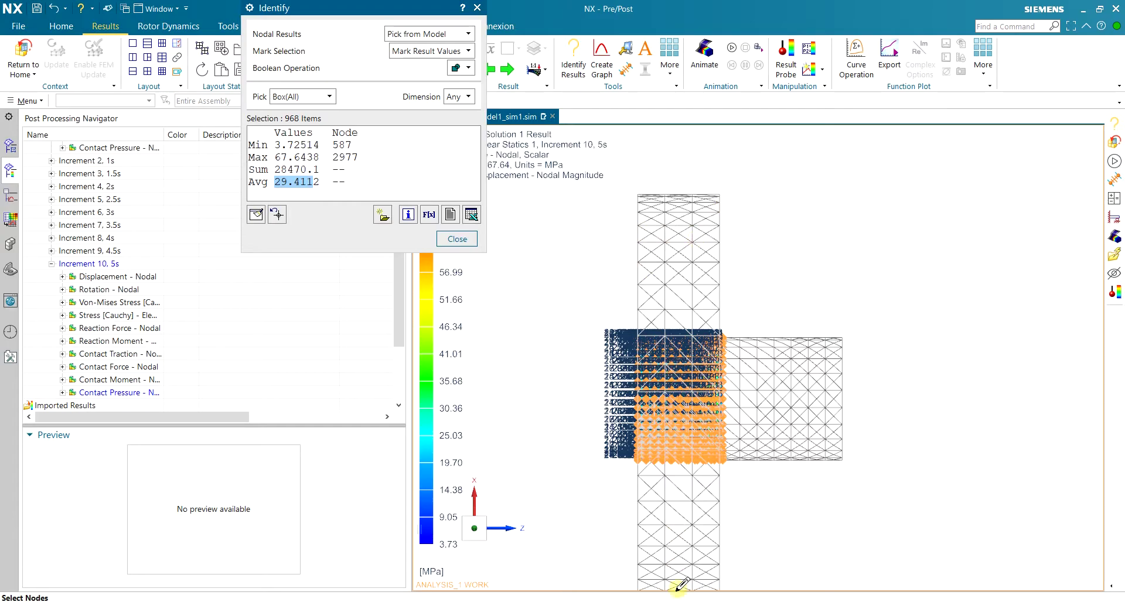
{"action": "key", "text": "alt+Tab"}
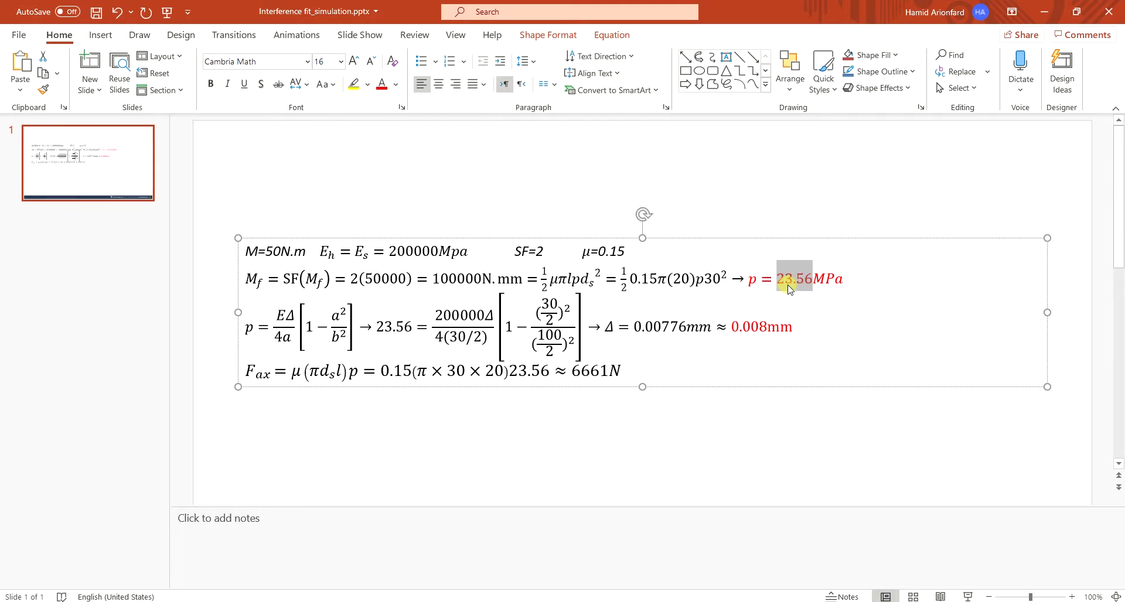
{"action": "key", "text": "alt+Tab"}
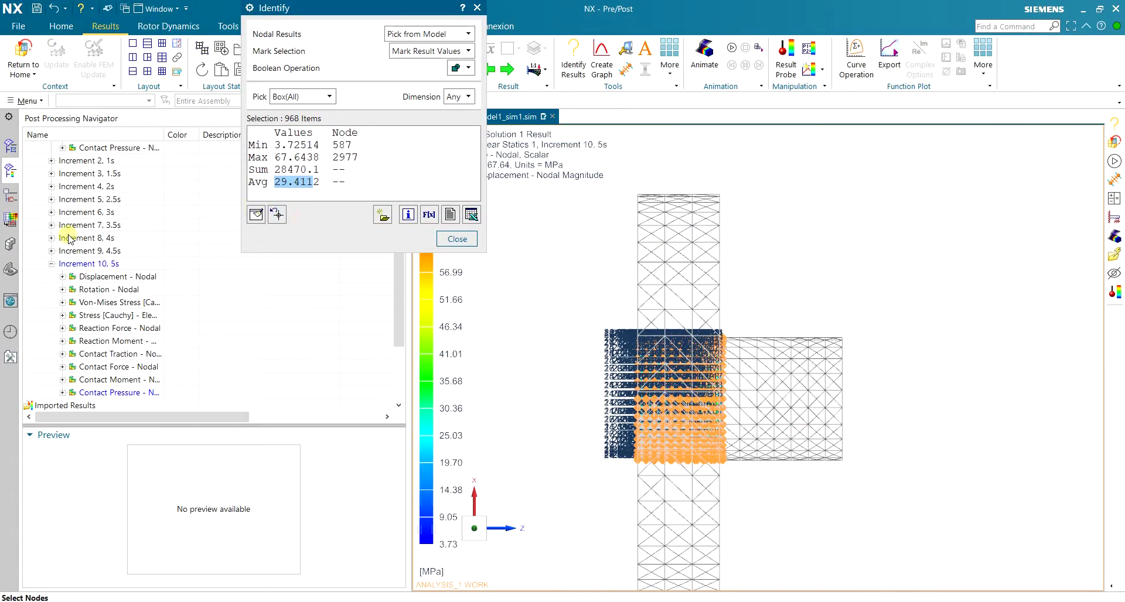
{"action": "left_click", "coordinate": [457, 239]}
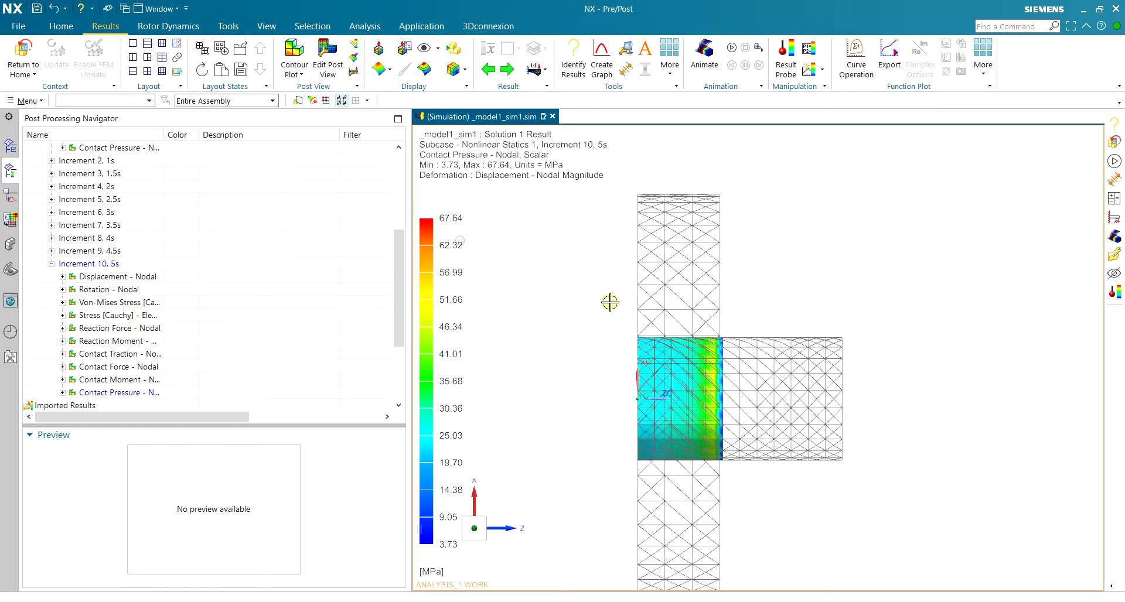
Step: Examine the Increment 10 contact pressure distribution around the interface and its edge, close up and from several angles
{"action": "middle_click_drag", "start_coordinate": [610, 302], "coordinate": [835, 352]}
{"action": "scroll", "coordinate": [796, 357], "scroll_direction": "up", "scroll_amount": 5}
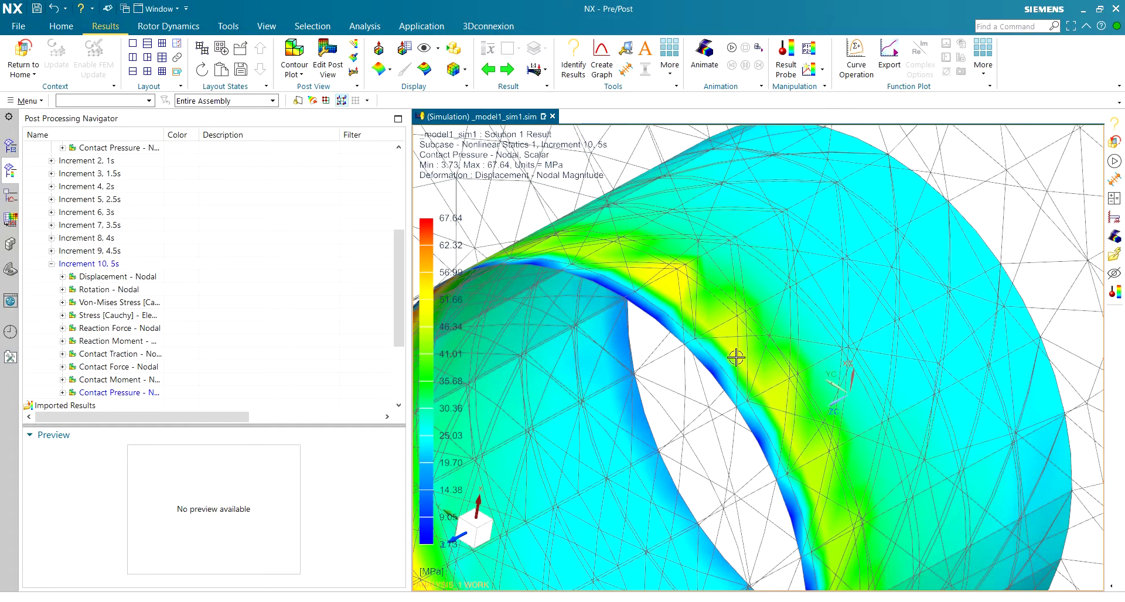
{"action": "scroll", "coordinate": [709, 328], "scroll_direction": "down", "scroll_amount": 5}
{"action": "middle_click_drag", "start_coordinate": [700, 322], "coordinate": [778, 331]}
{"action": "scroll", "coordinate": [772, 334], "scroll_direction": "down", "scroll_amount": 3}
{"action": "scroll", "coordinate": [703, 357], "scroll_direction": "up", "scroll_amount": 2}
{"action": "scroll", "coordinate": [686, 369], "scroll_direction": "down", "scroll_amount": 3}
{"action": "middle_click_drag", "start_coordinate": [686, 369], "coordinate": [743, 321]}
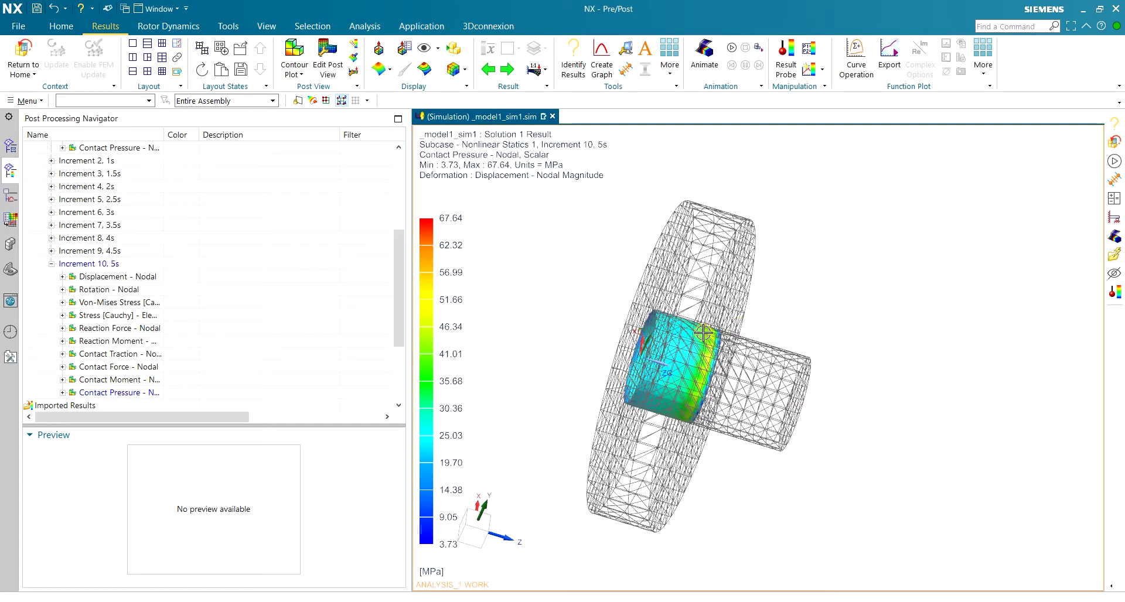
Step: Align the model to a side view and plot the nodal reaction force magnitude of Increment 10 at 5 s
{"action": "key", "text": "F8"}
{"action": "scroll", "coordinate": [101, 288], "scroll_direction": "down", "scroll_amount": 2}
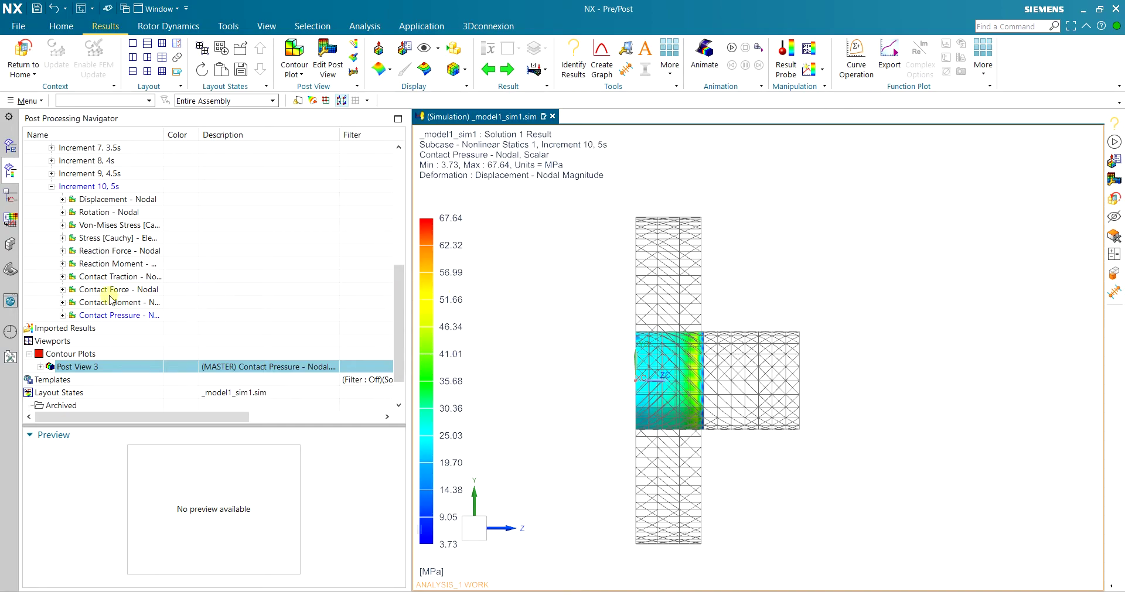
{"action": "scroll", "coordinate": [97, 252], "scroll_direction": "up", "scroll_amount": 1}
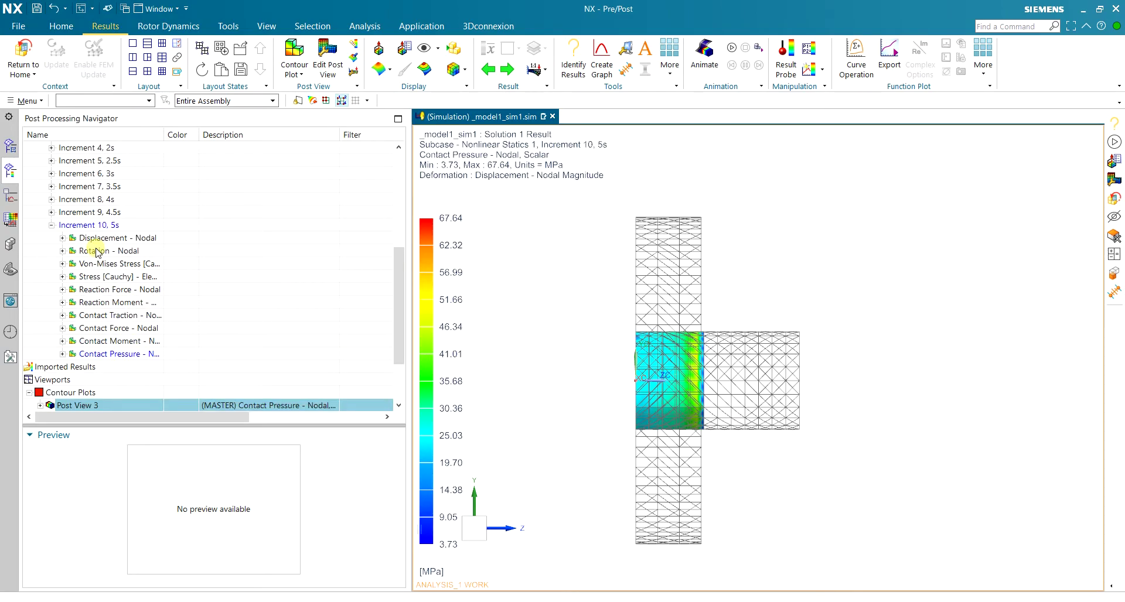
{"action": "double_click", "coordinate": [113, 290]}
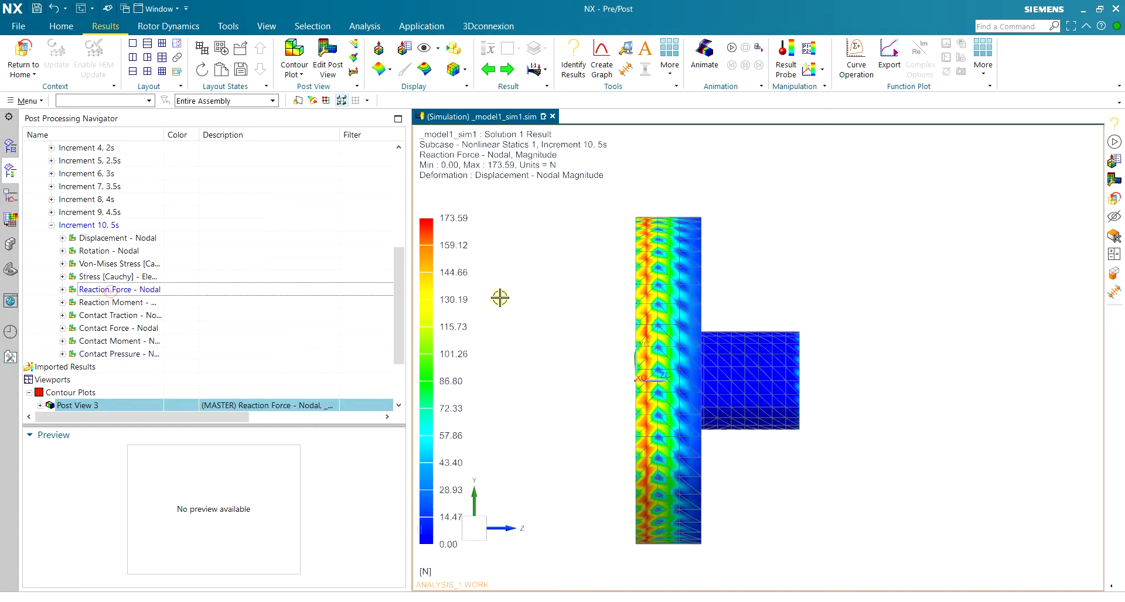
Step: Identify the Increment 10 reaction force on the hub nodes with a Box(All) selection, check the sum, and close the results
{"action": "left_click", "coordinate": [573, 57]}
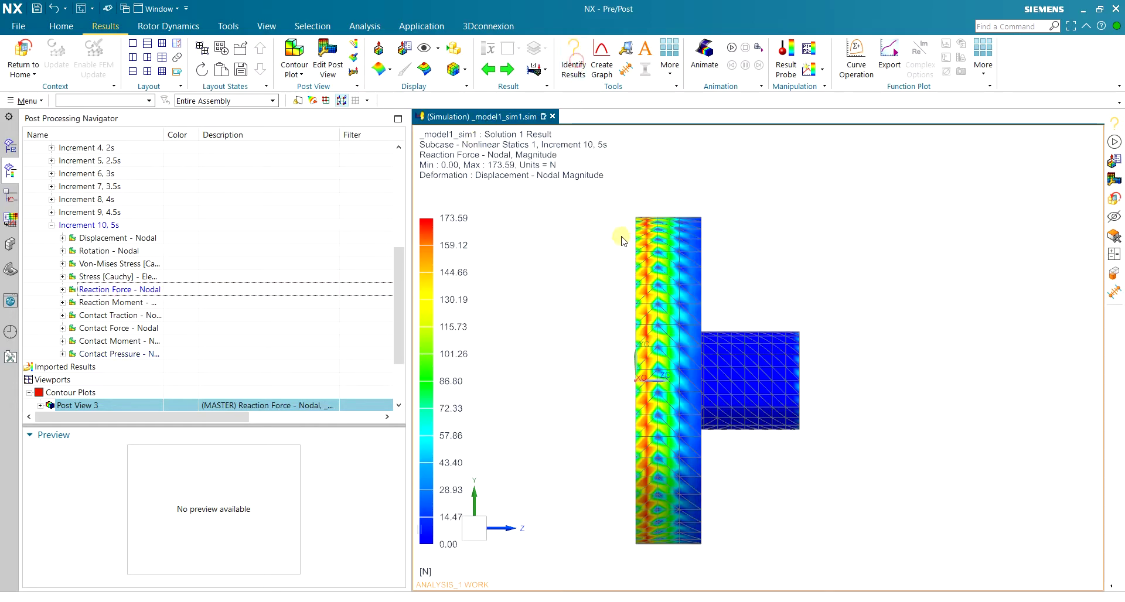
{"action": "left_click", "coordinate": [294, 96]}
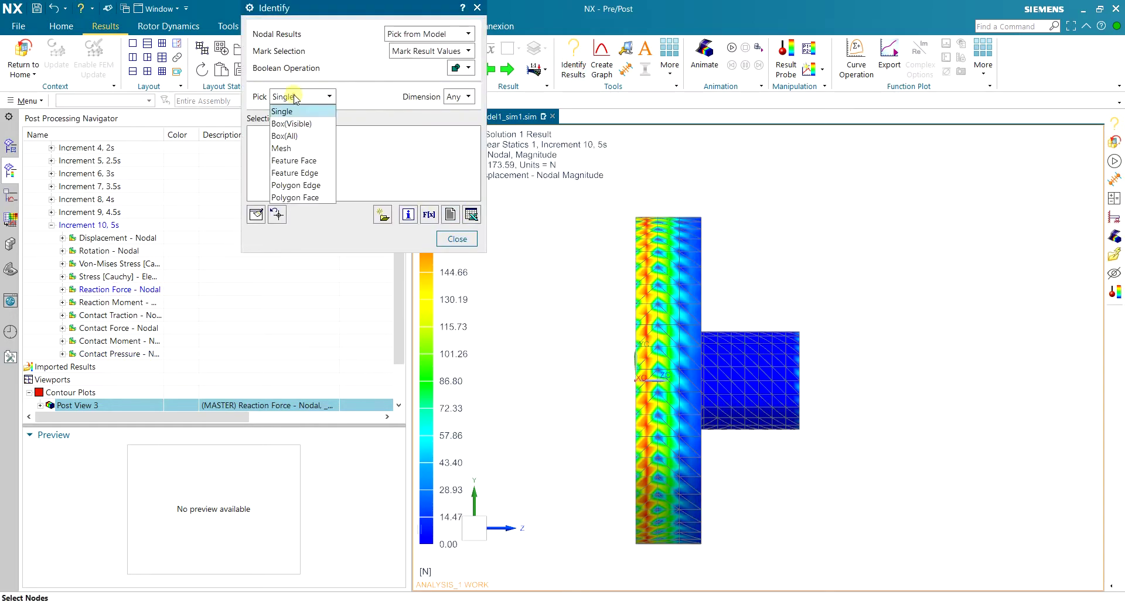
{"action": "left_click", "coordinate": [293, 136]}
{"action": "left_click_drag", "start_coordinate": [606, 197], "coordinate": [721, 583]}
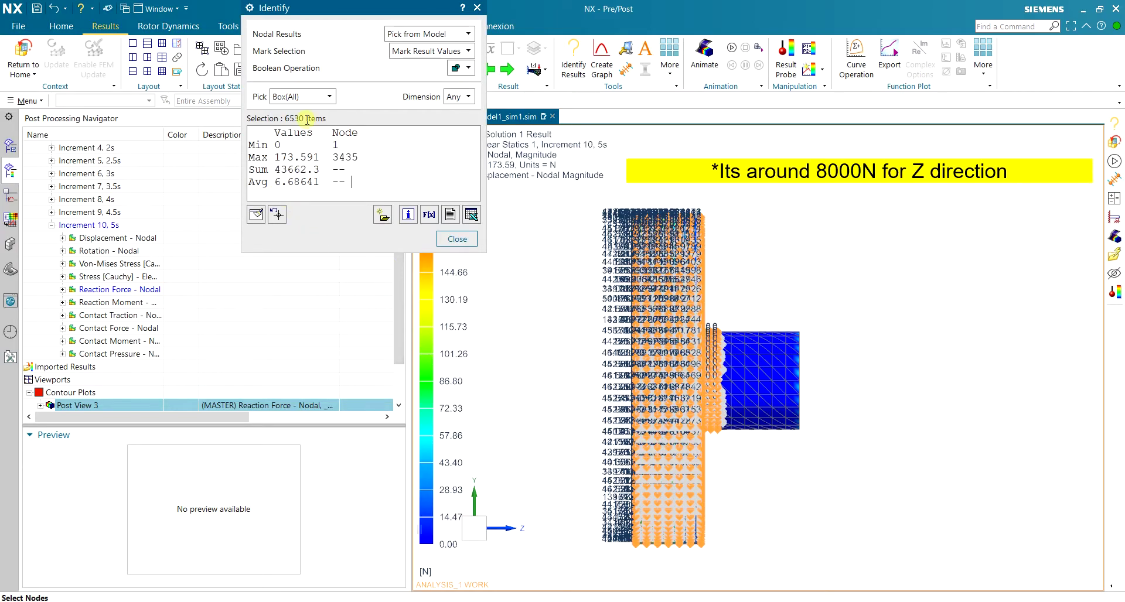
{"action": "left_click_drag", "start_coordinate": [324, 13], "coordinate": [274, 126]}
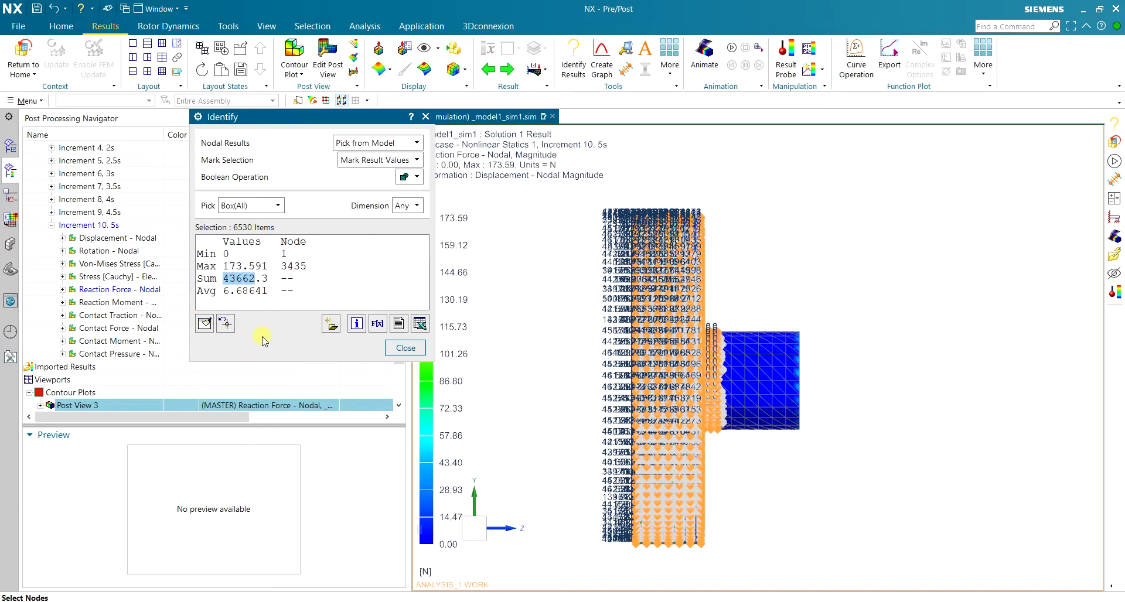
{"action": "left_click", "coordinate": [405, 348]}
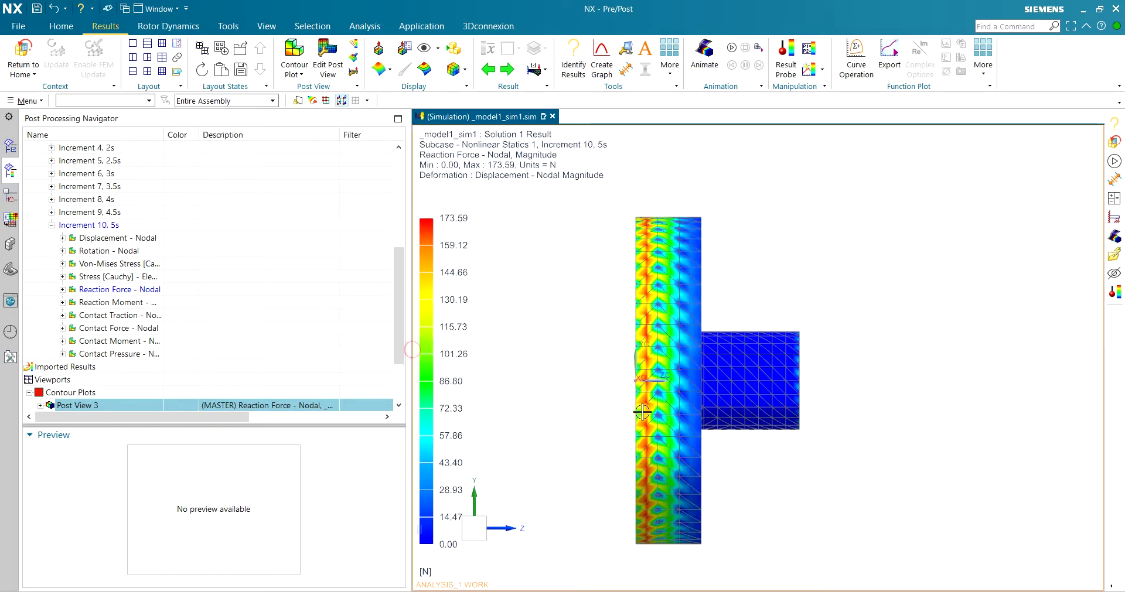
{"action": "middle_click_drag", "start_coordinate": [607, 336], "coordinate": [653, 419]}
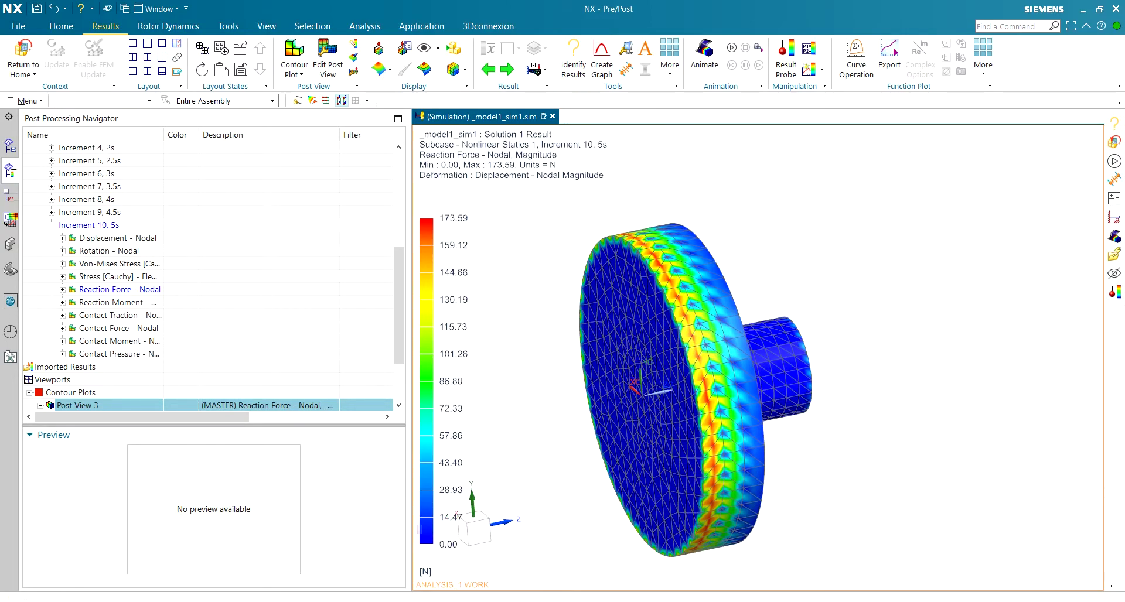